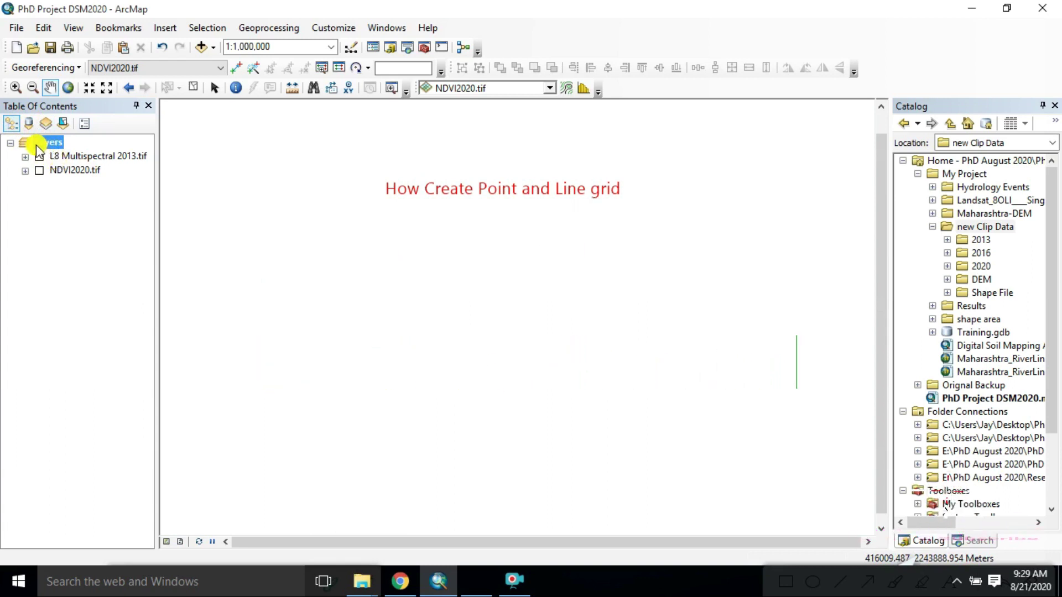
Step: Add the Aurangabad_District.shp shapefile from the Aurangabad folder to the map's Layers data frame
click(29, 124)
click(11, 124)
right_click(35, 144)
click(88, 150)
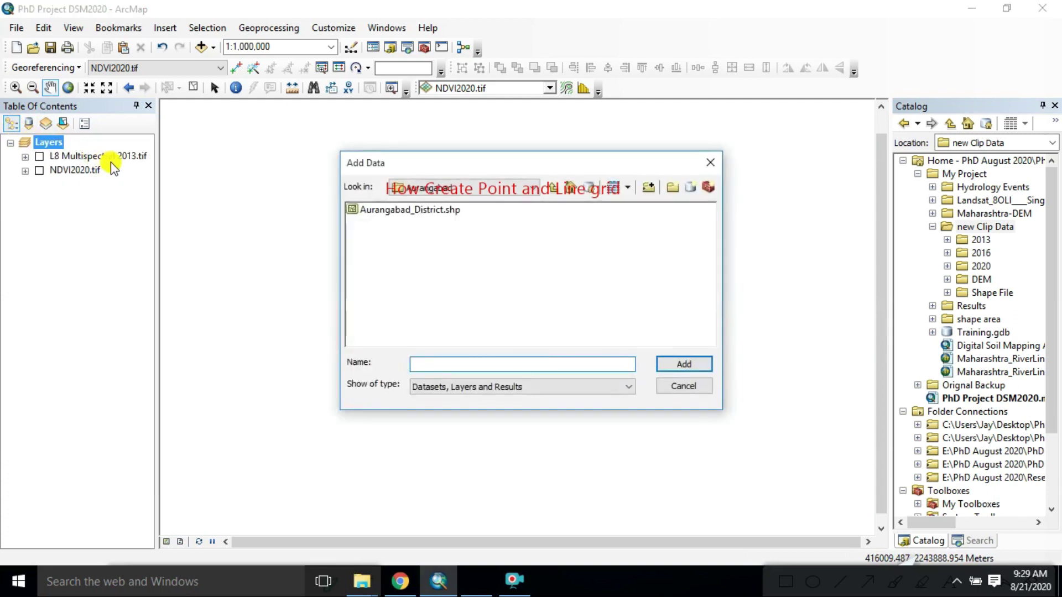
click(514, 581)
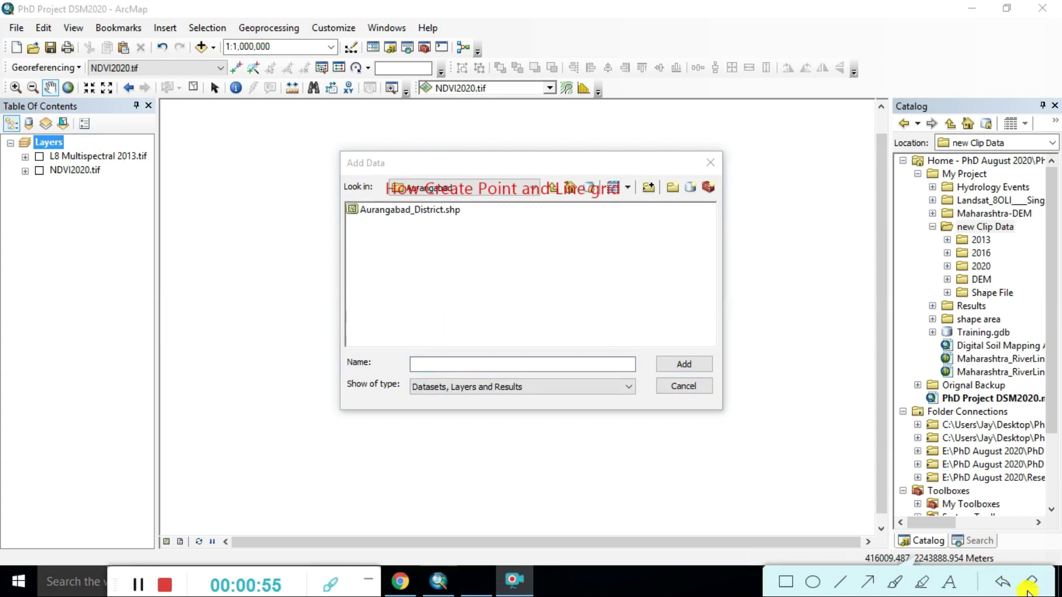
drag(662, 168, 666, 219)
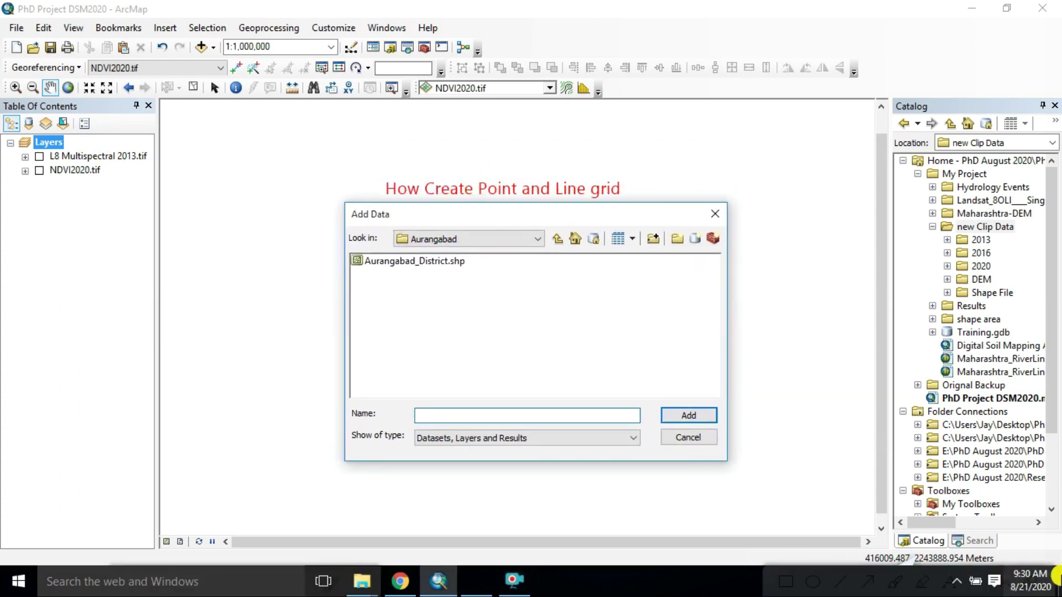
click(529, 576)
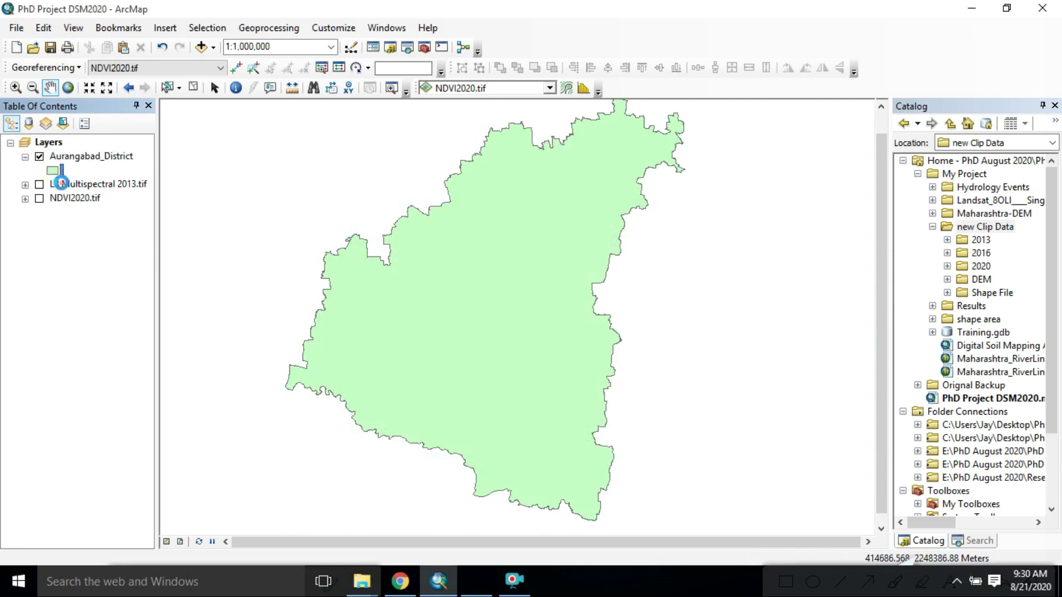
Step: Change the Aurangabad_District layer's symbol to the Lake style with its fill set to No Color
click(52, 170)
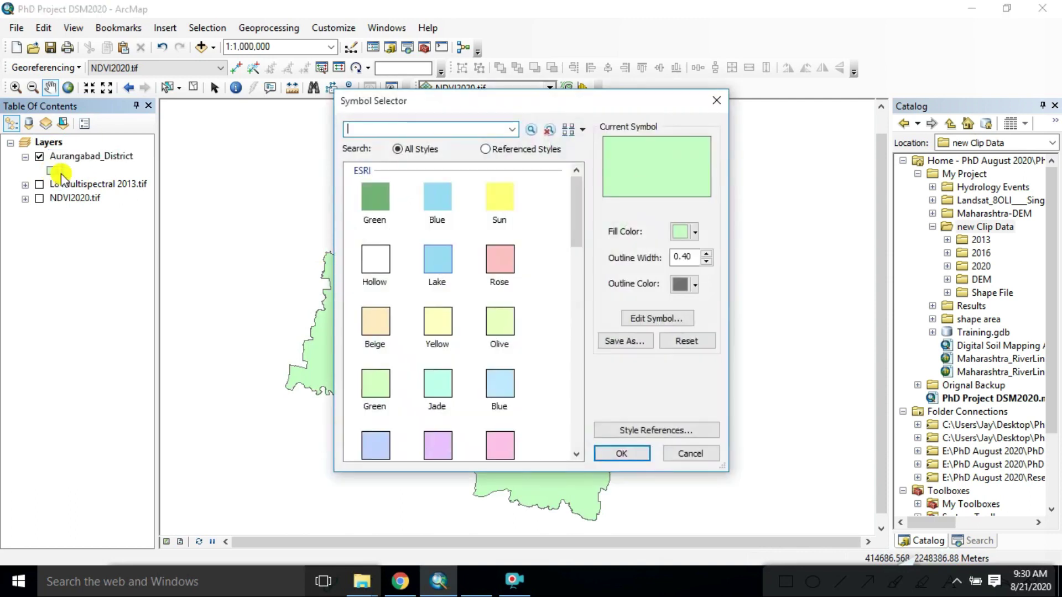
click(695, 234)
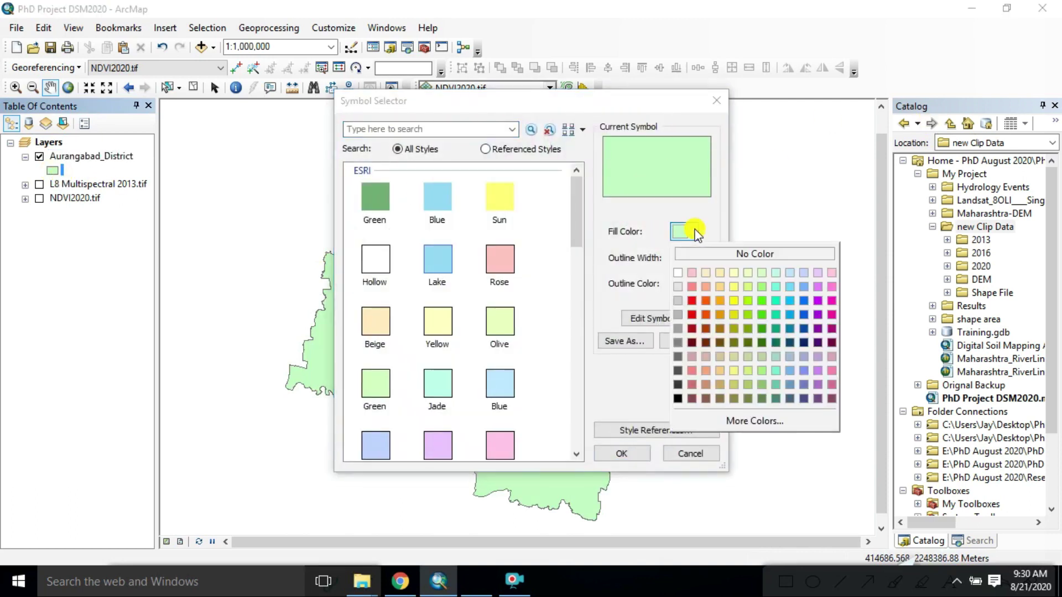
click(752, 254)
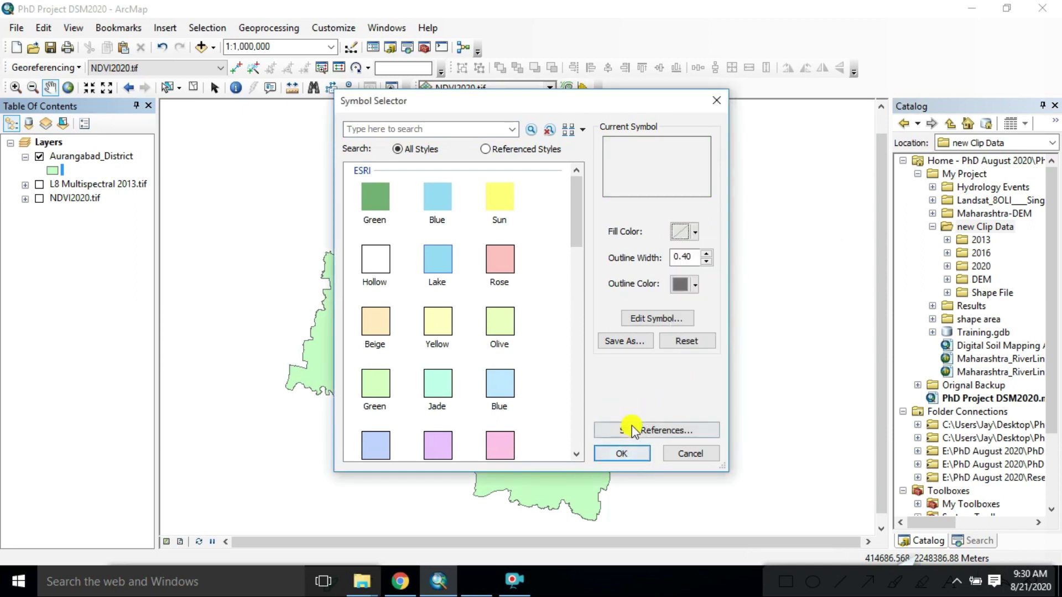
drag(598, 113, 871, 119)
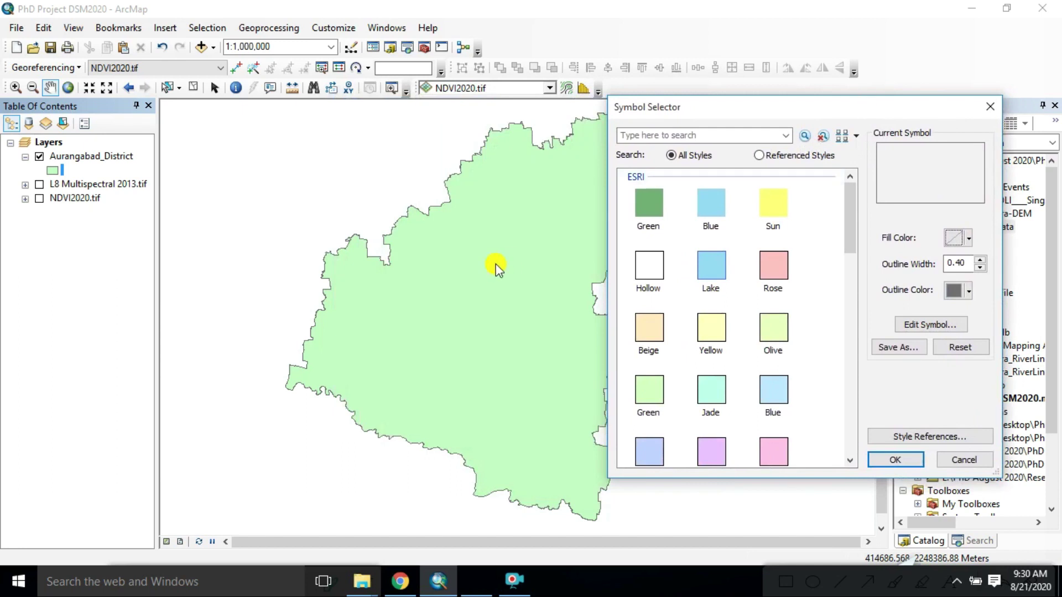
click(711, 266)
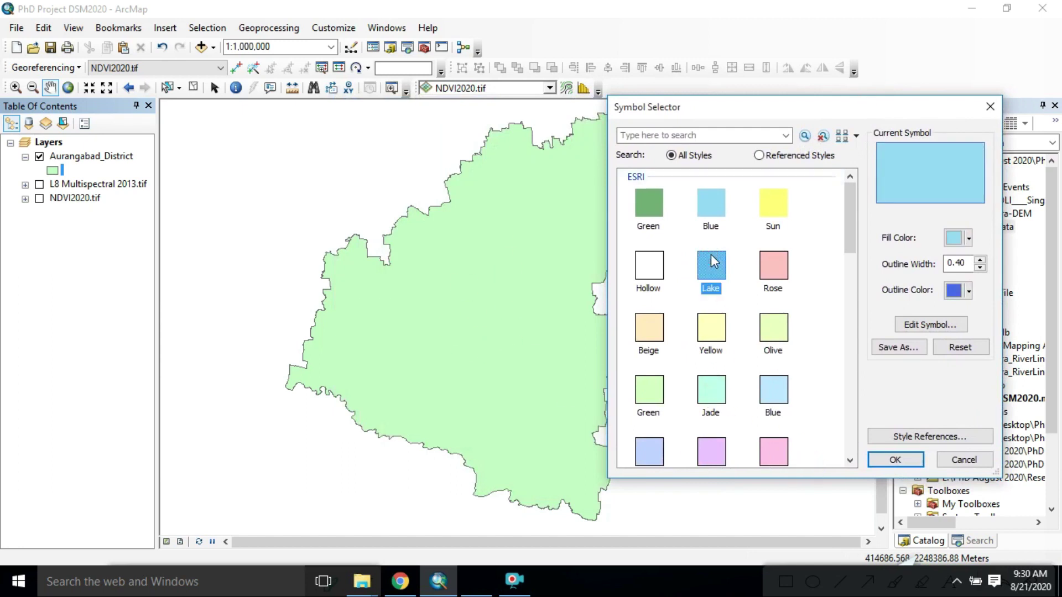
click(963, 238)
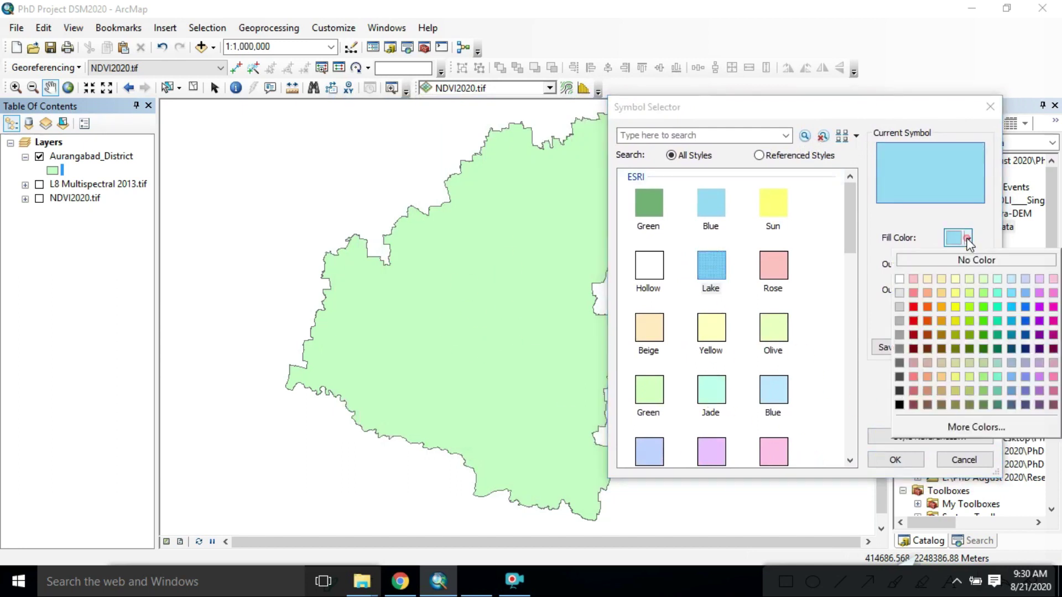
click(943, 261)
click(895, 460)
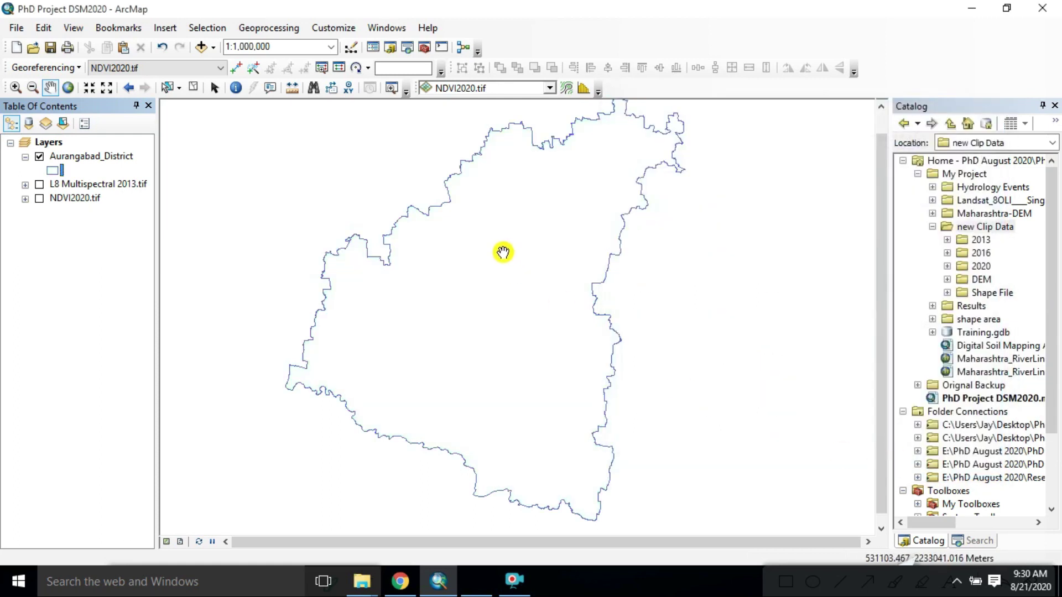
Step: Show the L8 Multispectral 2013.tif layer beneath the district boundary to compare them, and hide it again
drag(503, 252, 492, 266)
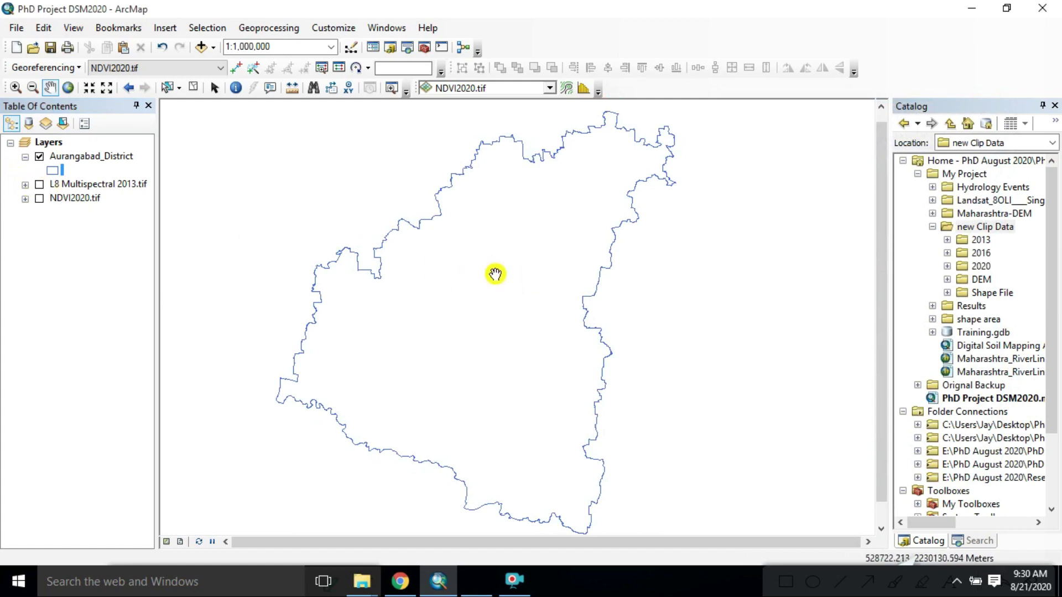
click(38, 185)
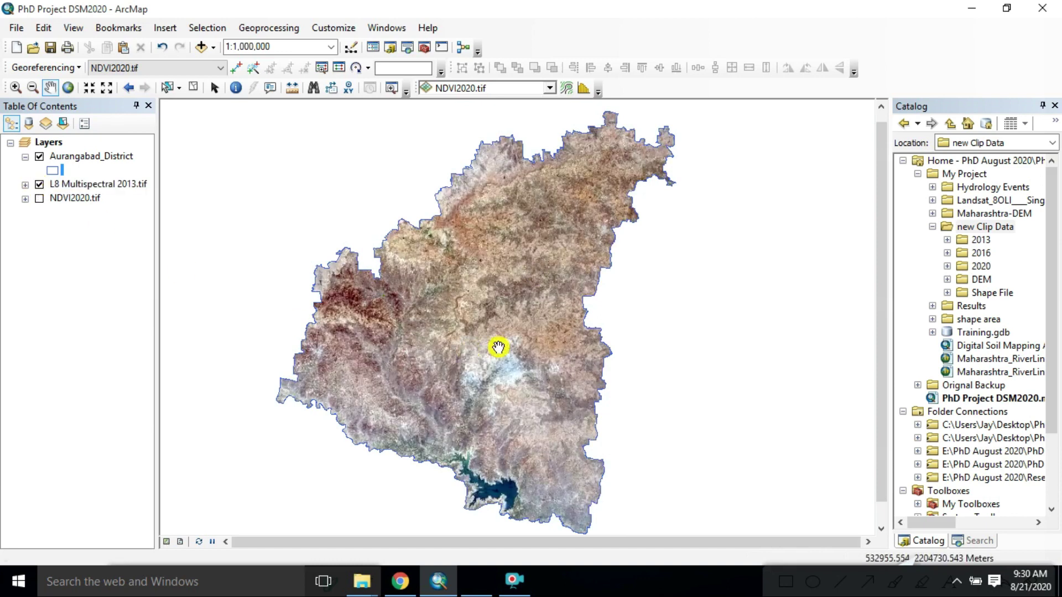
scroll(421, 344, up, 1)
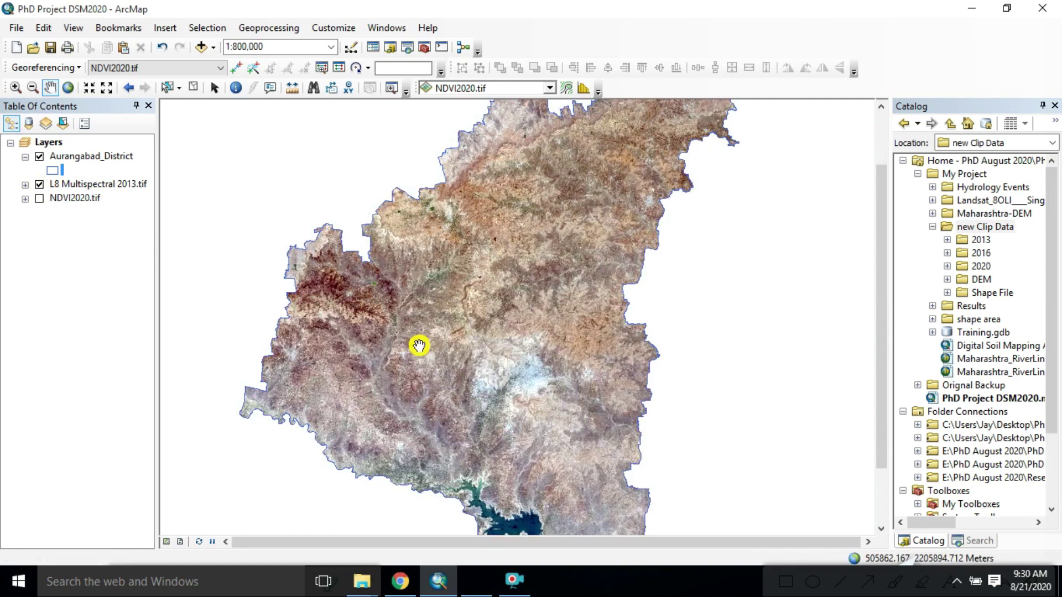
click(39, 185)
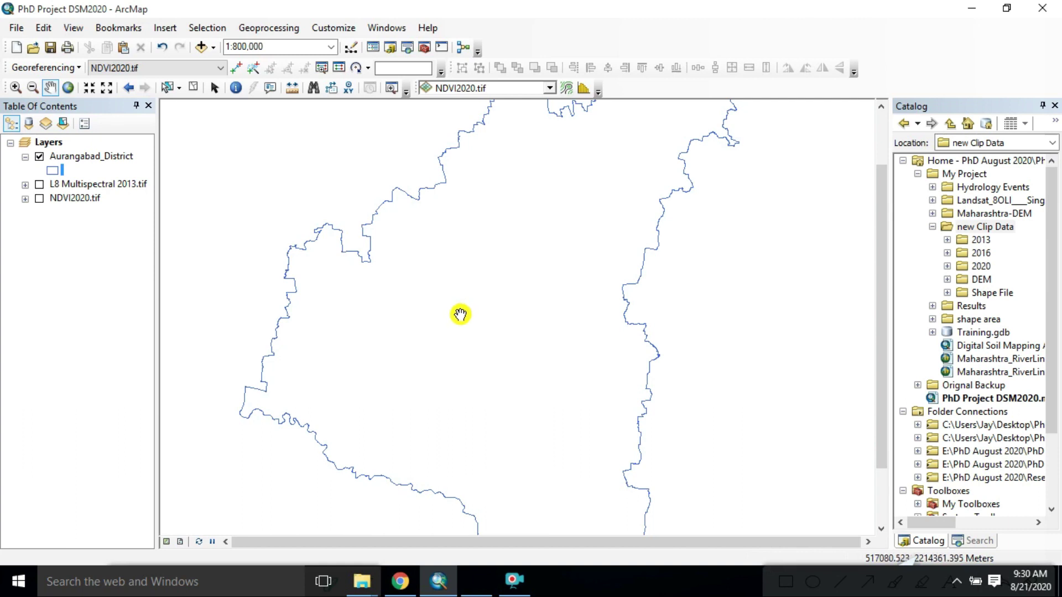
Step: Expand Data Management Tools within System Toolboxes and widen the Catalog window so the toolset names can be read
scroll(975, 367, down, 3)
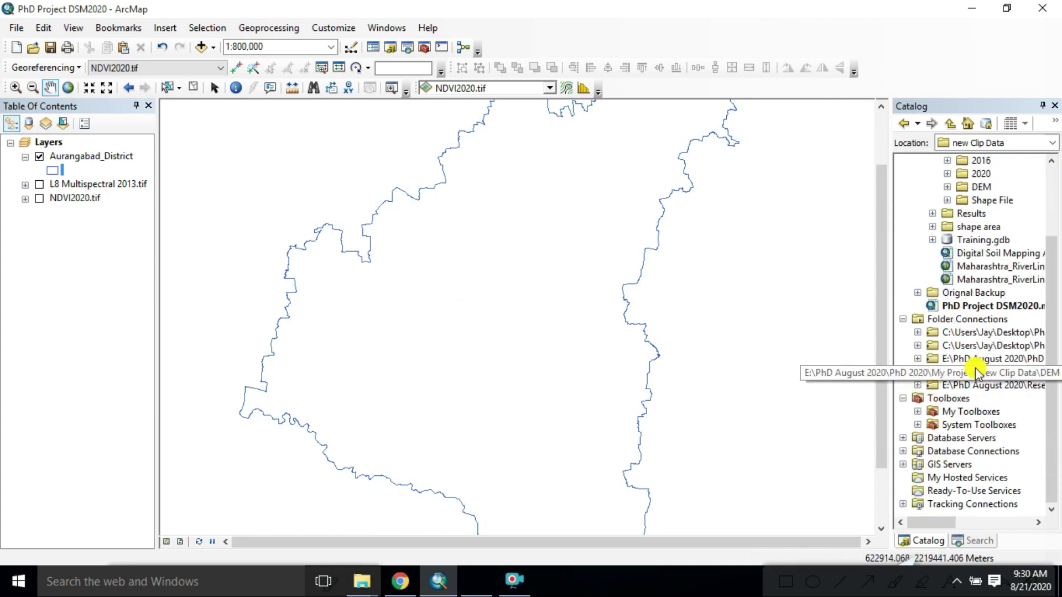
click(918, 424)
scroll(948, 299, down, 2)
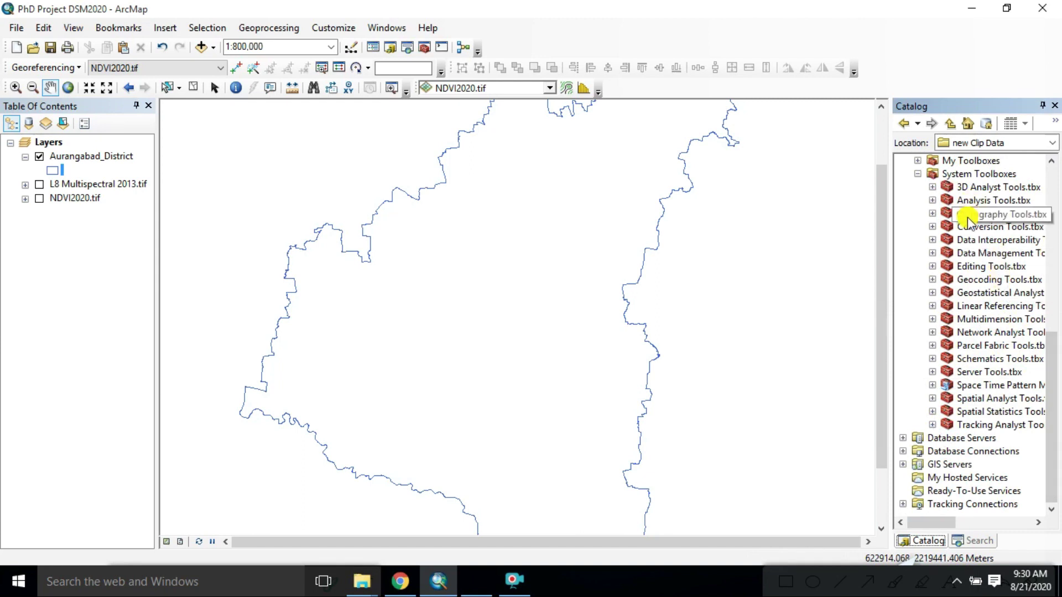
click(933, 253)
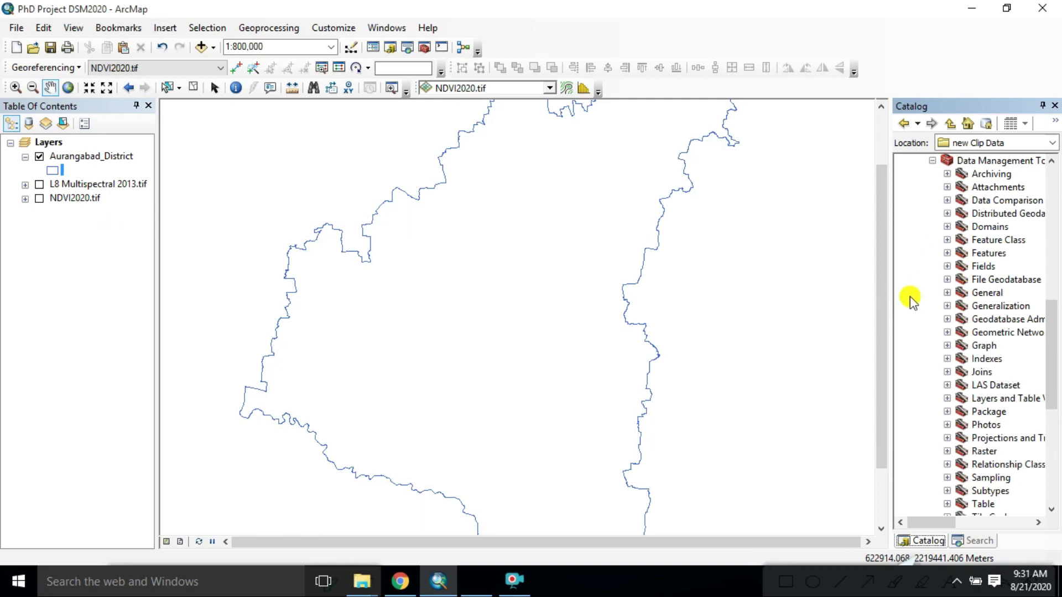
drag(891, 307, 836, 313)
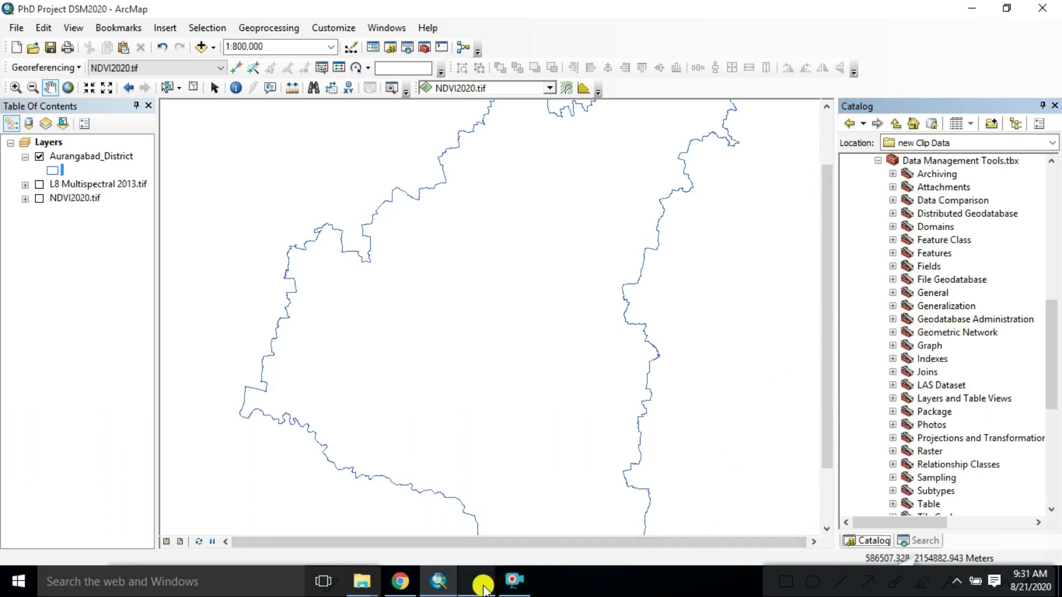
click(479, 548)
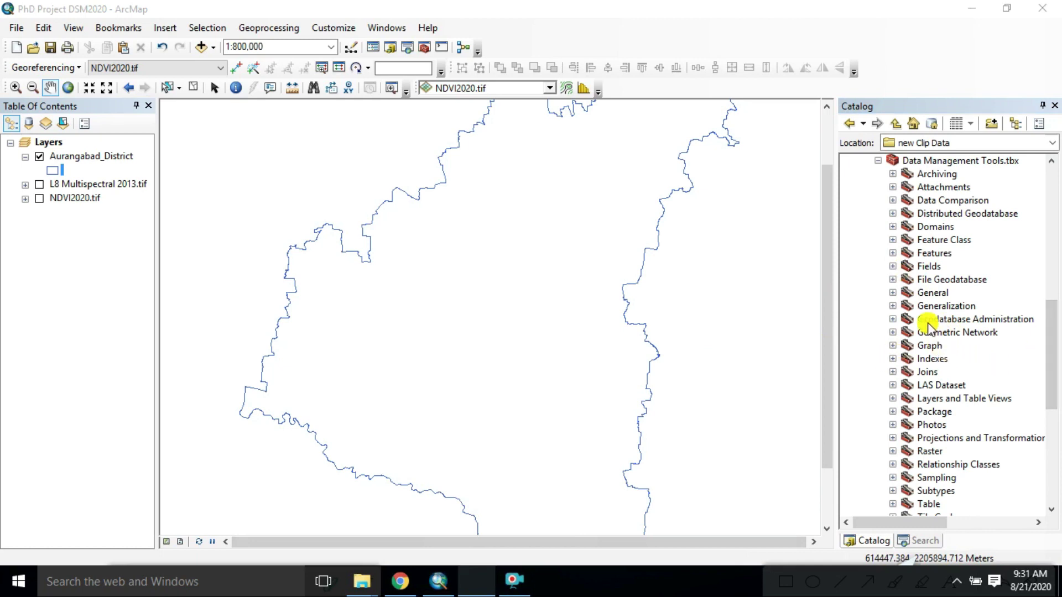
Step: Look through the tools in the Features toolset of Data Management Tools and collapse the toolset
click(930, 253)
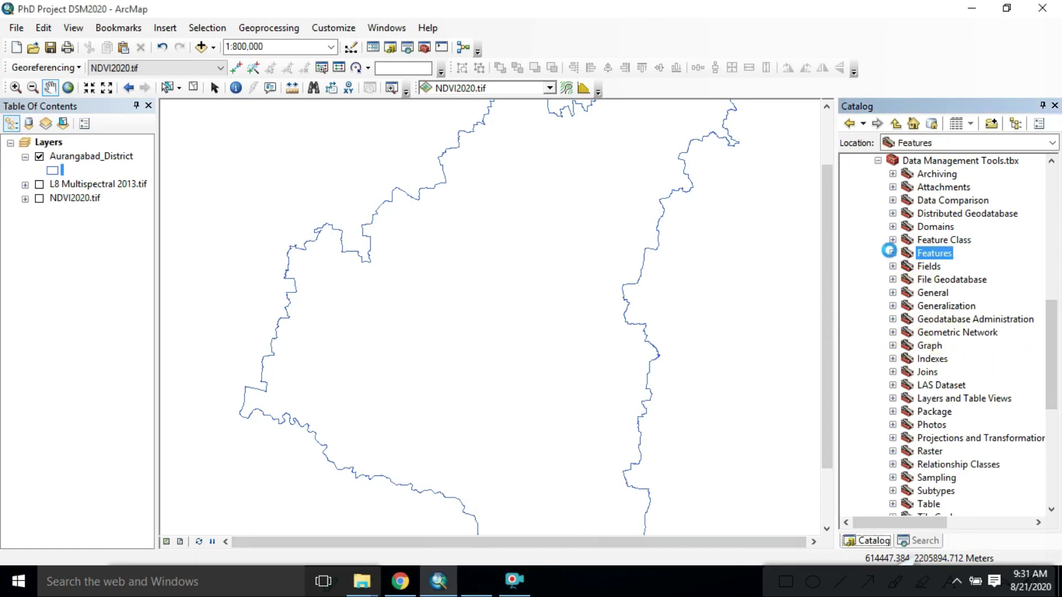
click(892, 252)
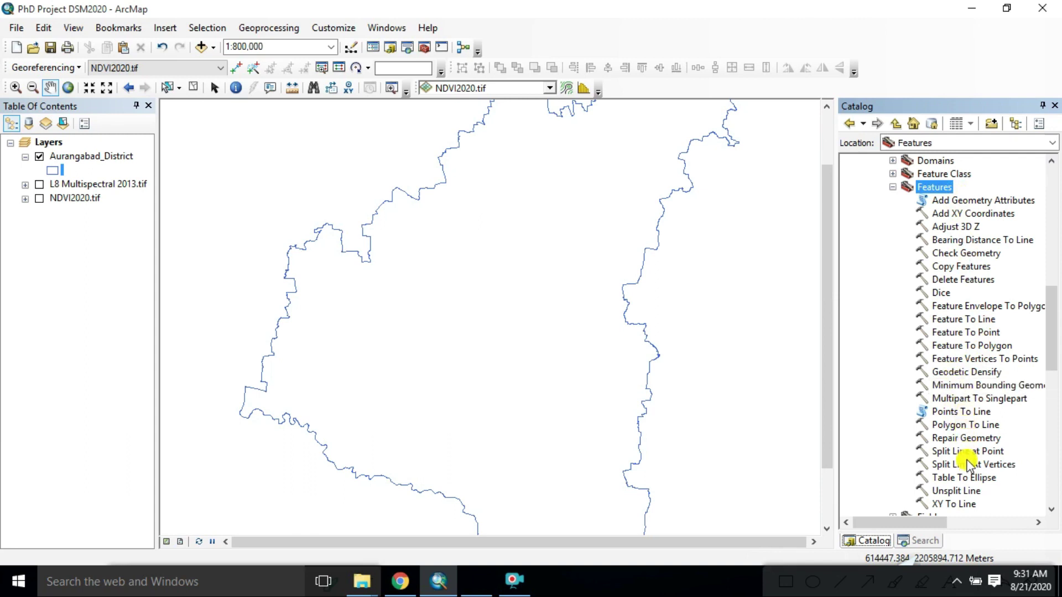
click(960, 414)
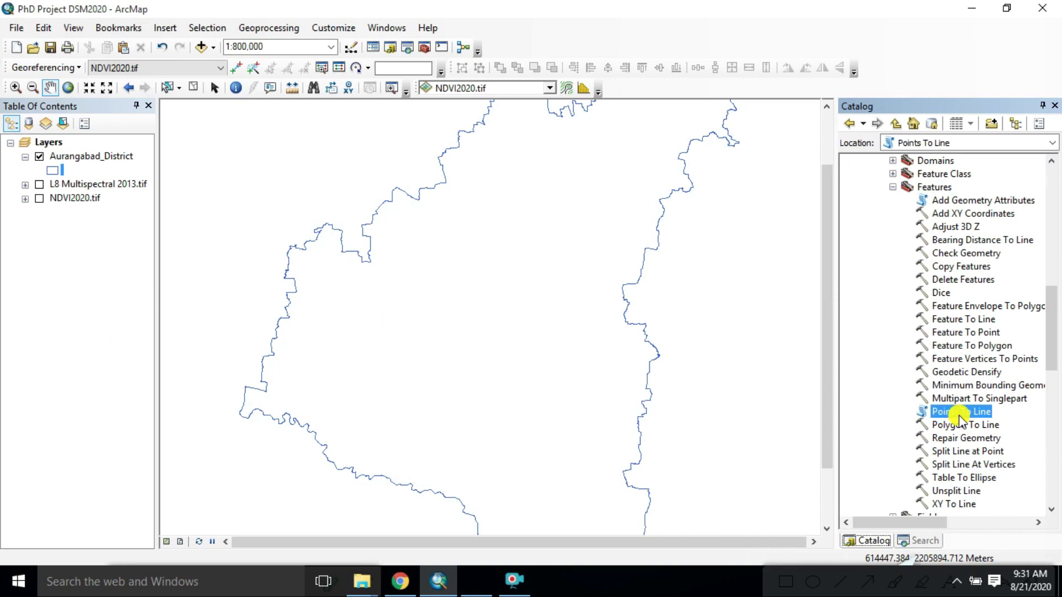
scroll(961, 421, down, 7)
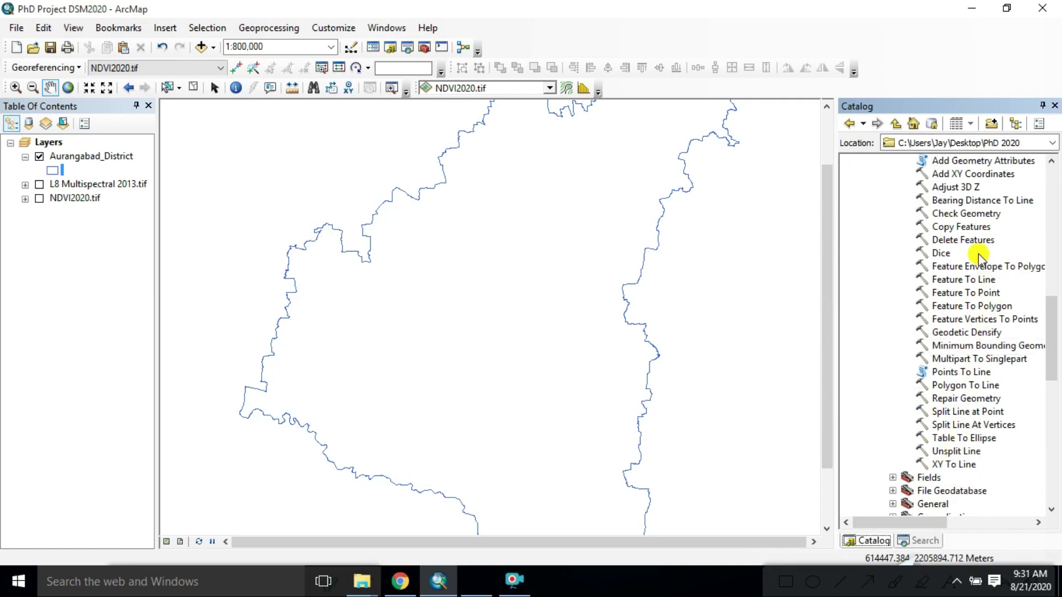
click(968, 213)
scroll(985, 310, up, 1)
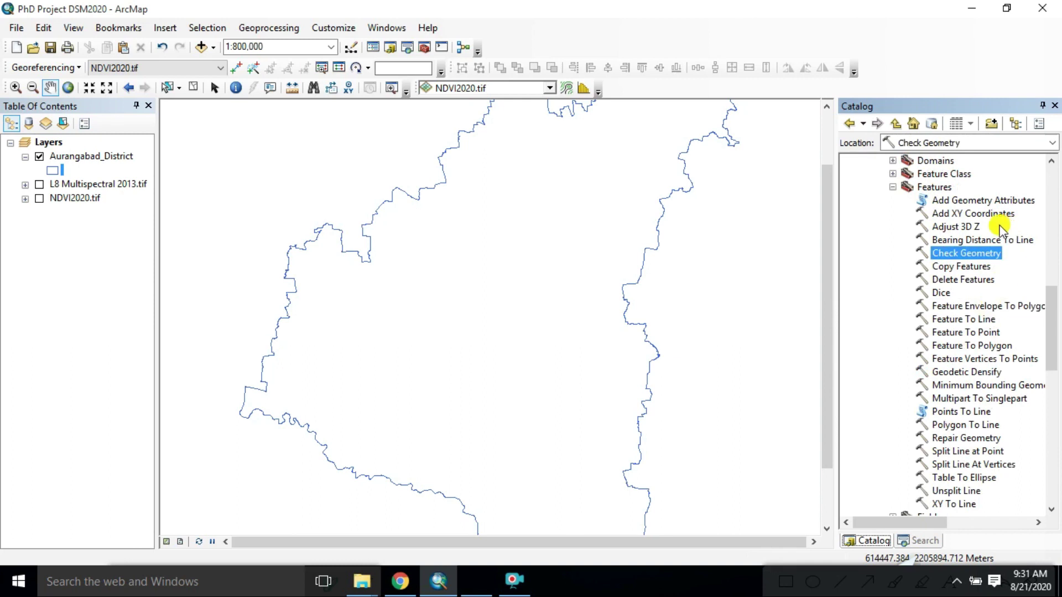
click(934, 189)
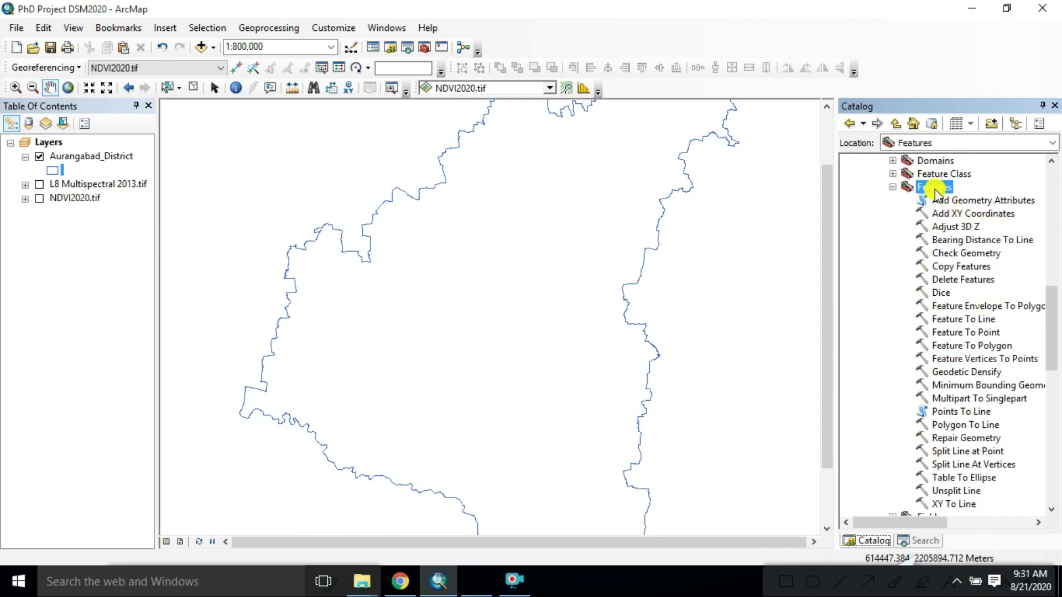
click(895, 187)
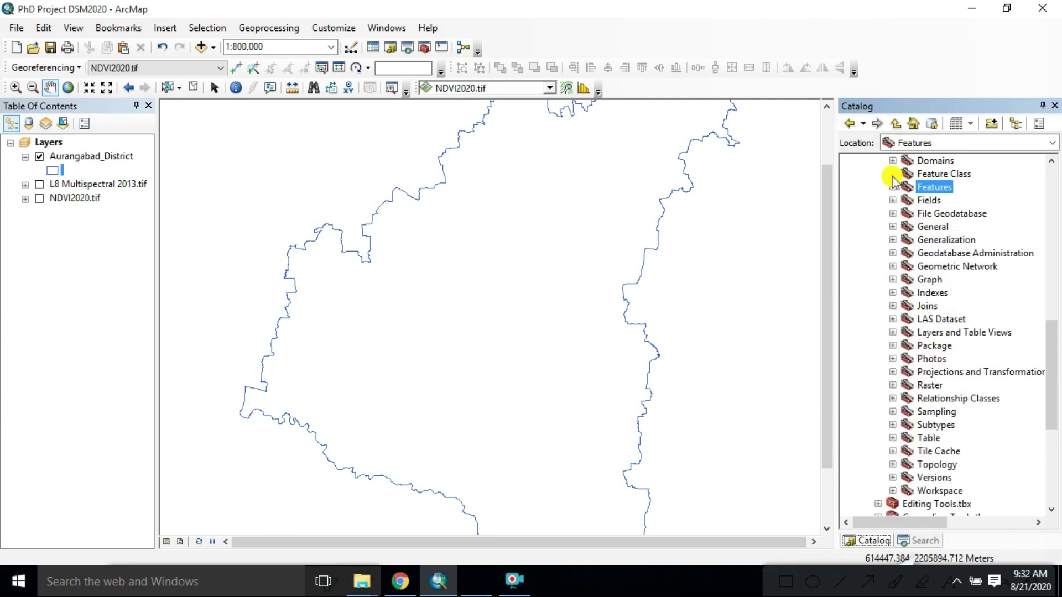
Step: Expand the Feature Class toolset of Data Management Tools and select the Create Feature Class tool
click(893, 175)
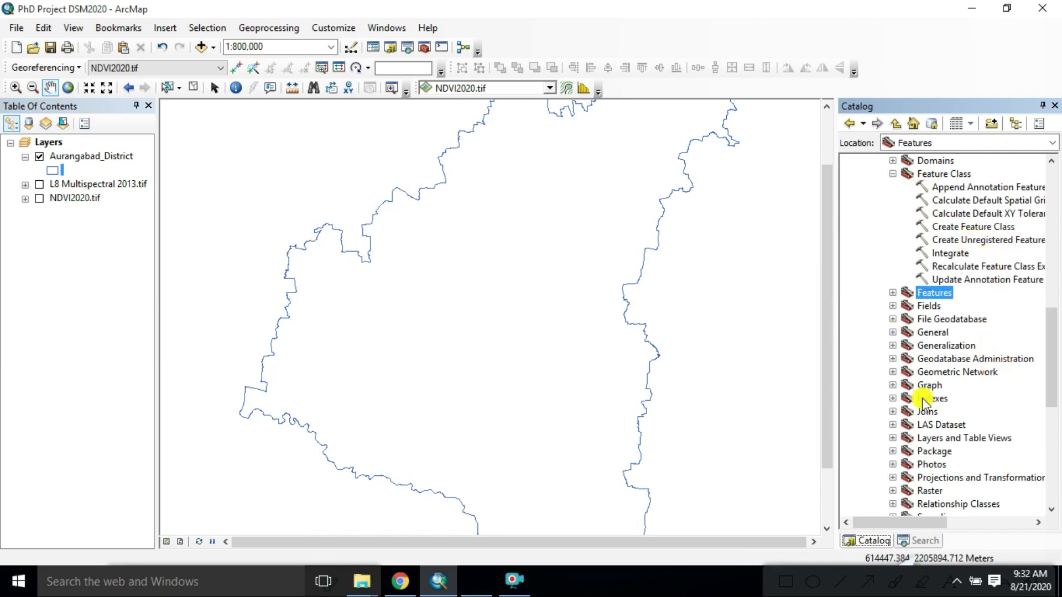
drag(878, 525, 898, 525)
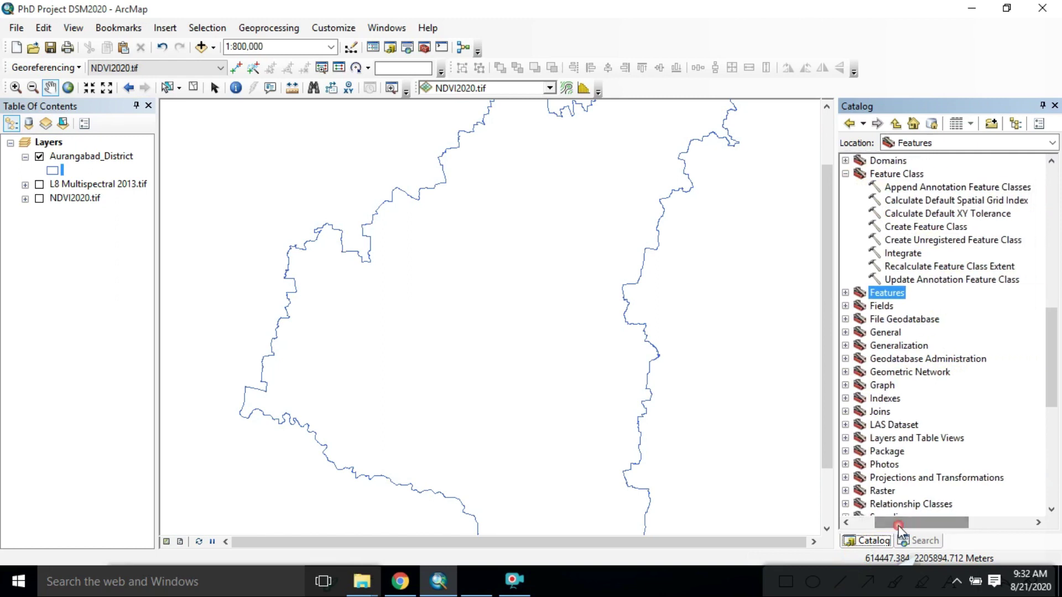
click(932, 228)
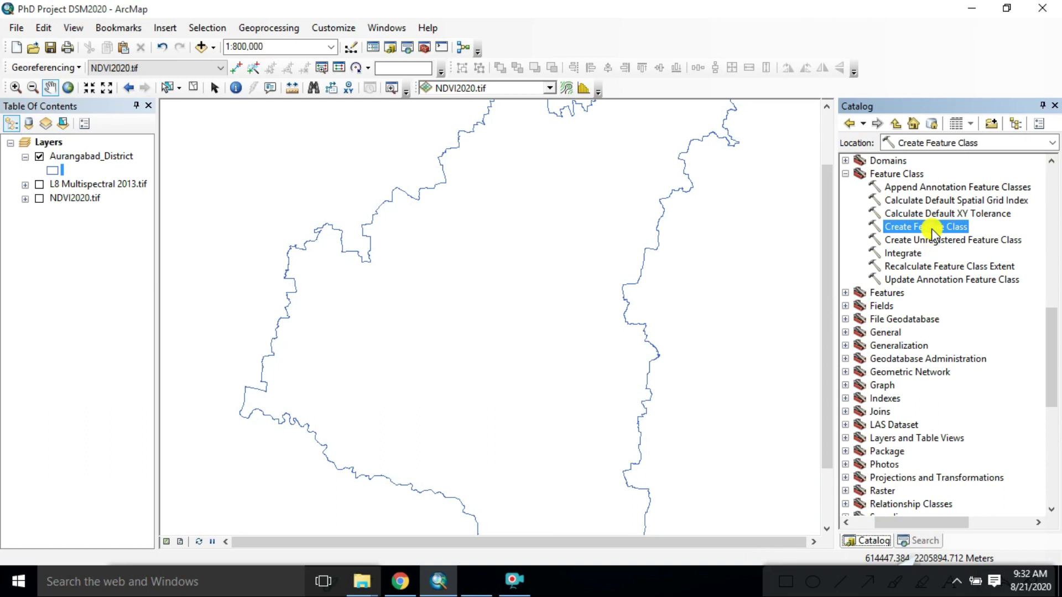
click(517, 583)
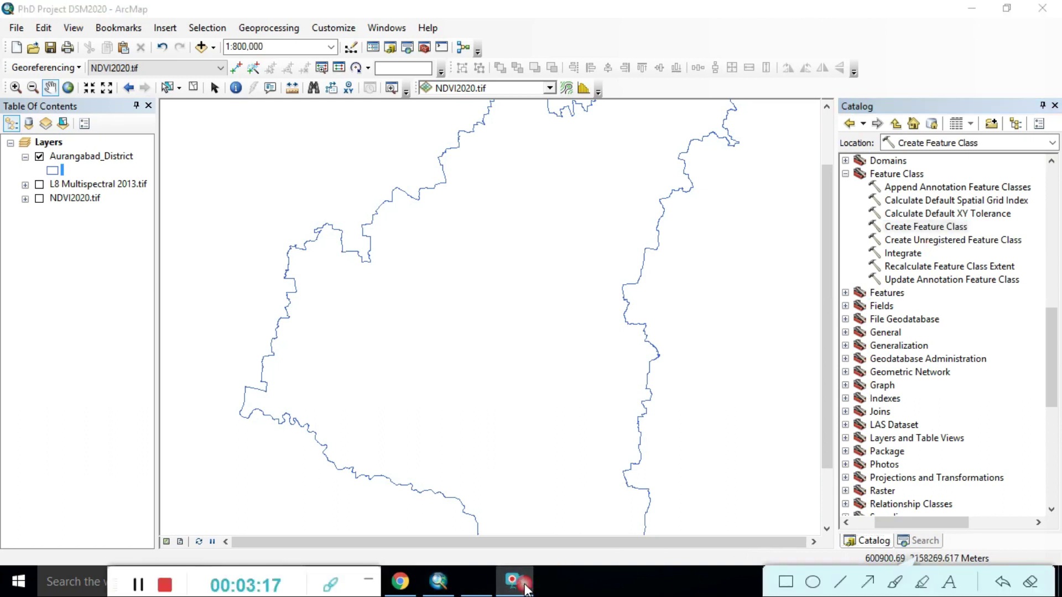
click(138, 585)
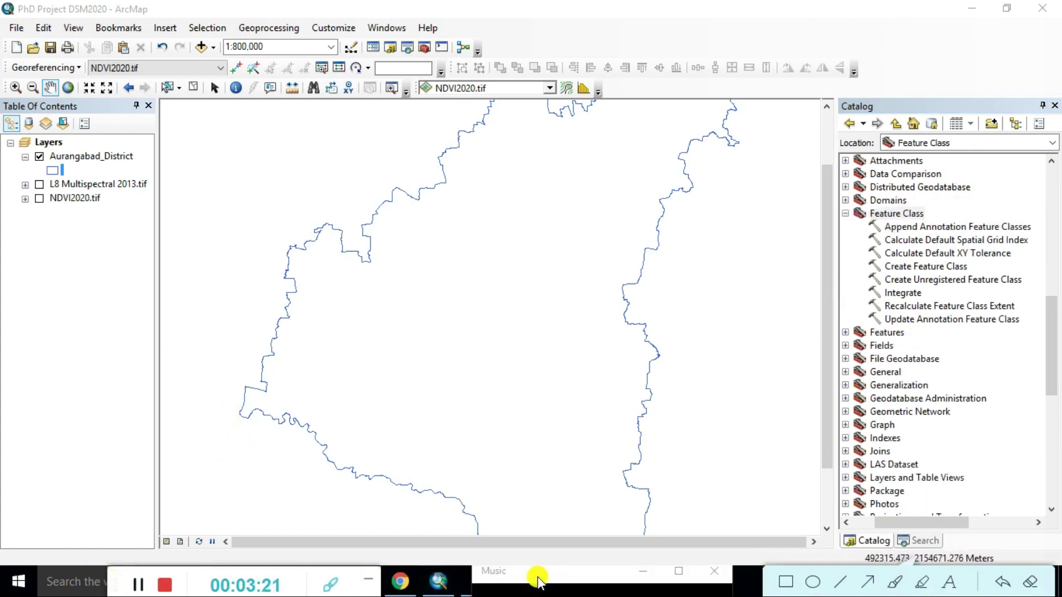
click(468, 585)
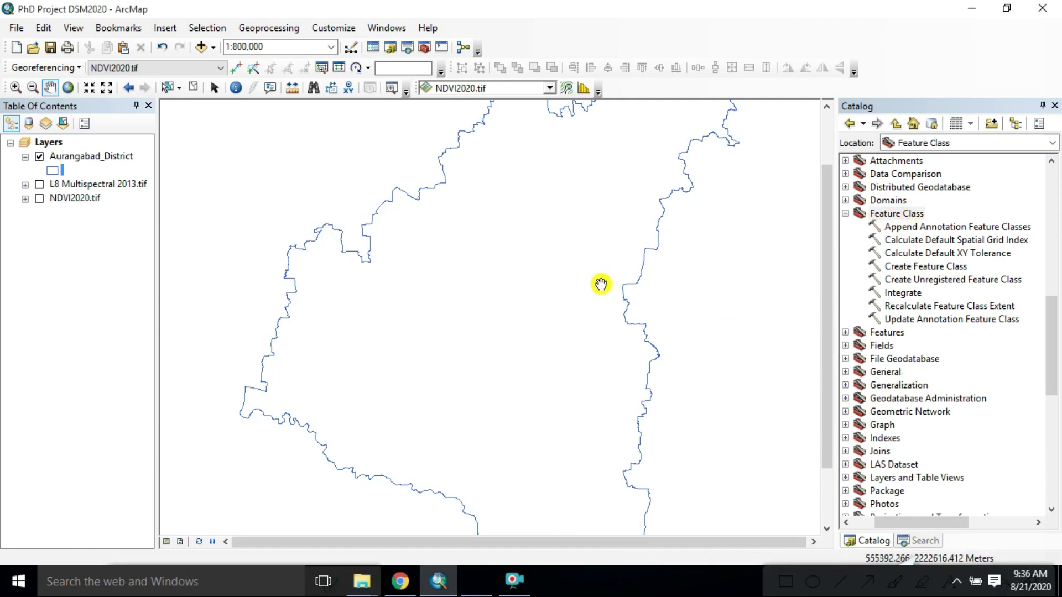
click(891, 228)
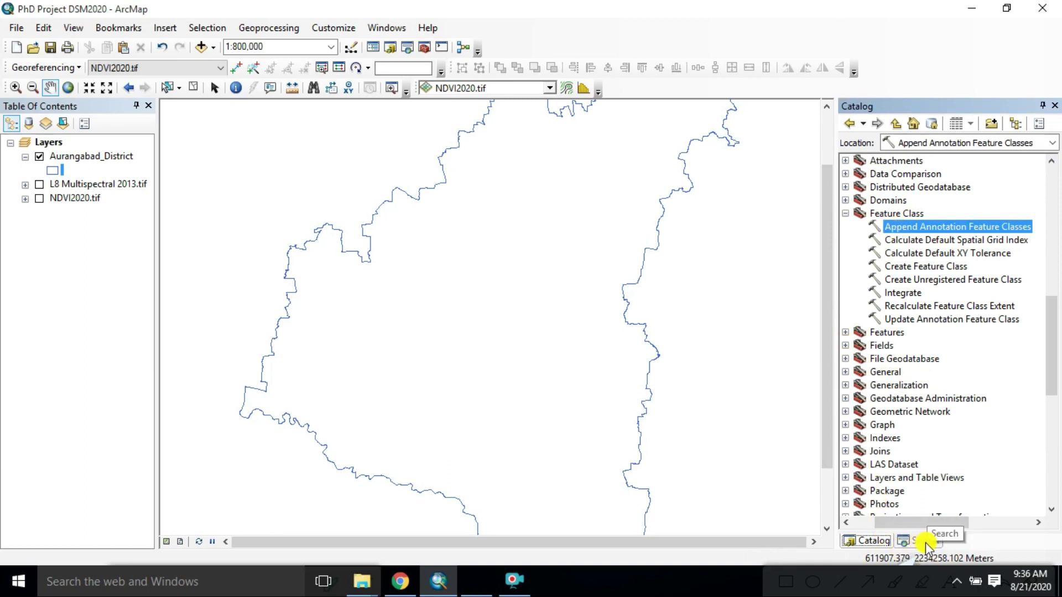
click(519, 582)
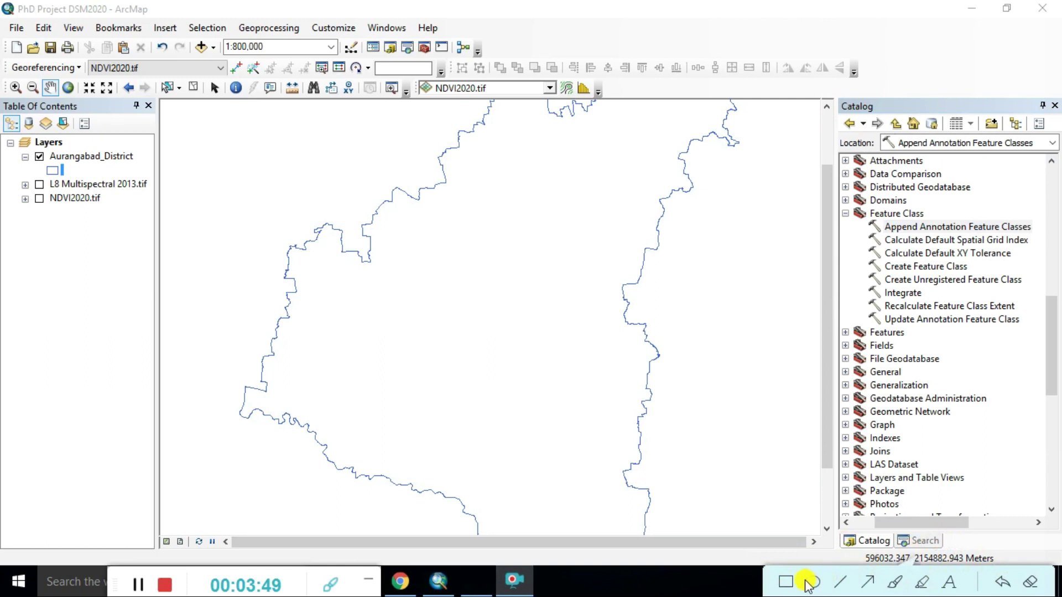
Step: Search the tools for "create fishnet" and open the Create Fishnet tool from Data Management
click(884, 504)
click(920, 540)
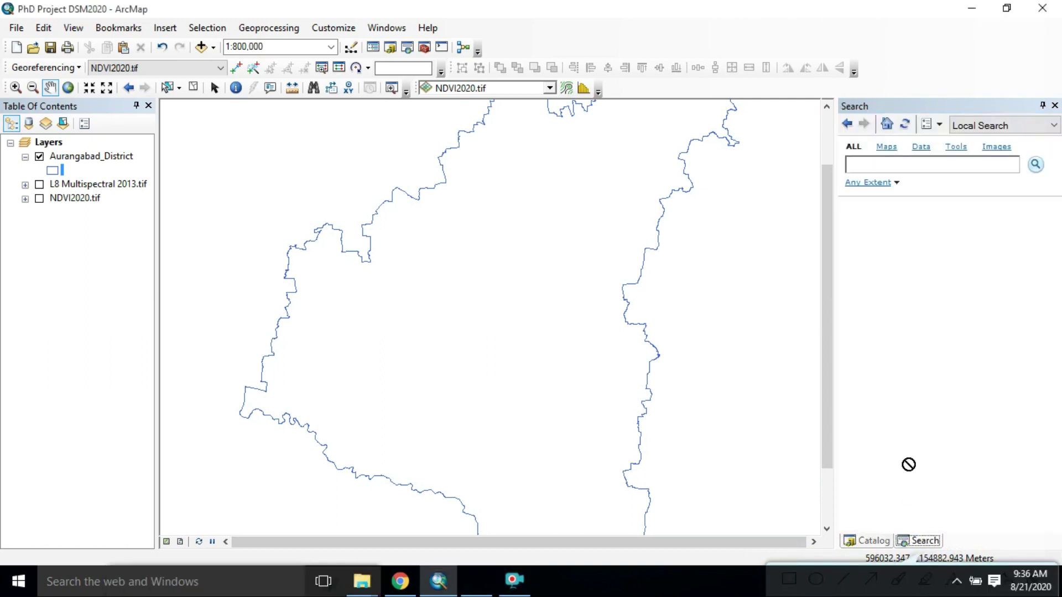
click(864, 167)
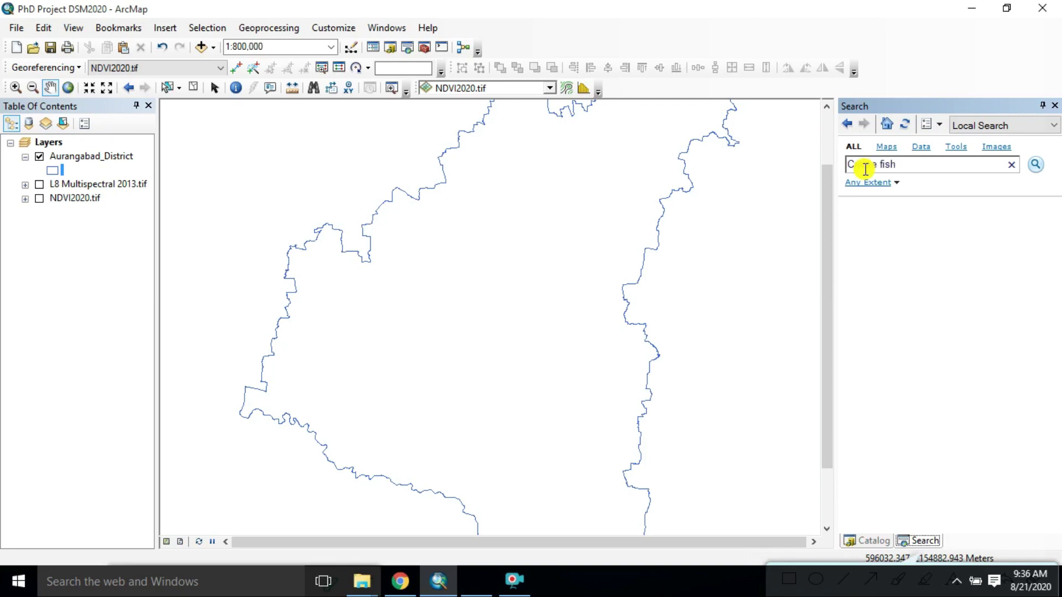
key(BackSpace)
key(BackSpace)
key(BackSpace)
key(BackSpace)
key(BackSpace)
key(BackSpace)
key(BackSpace)
text(at)
text(create fishnet)
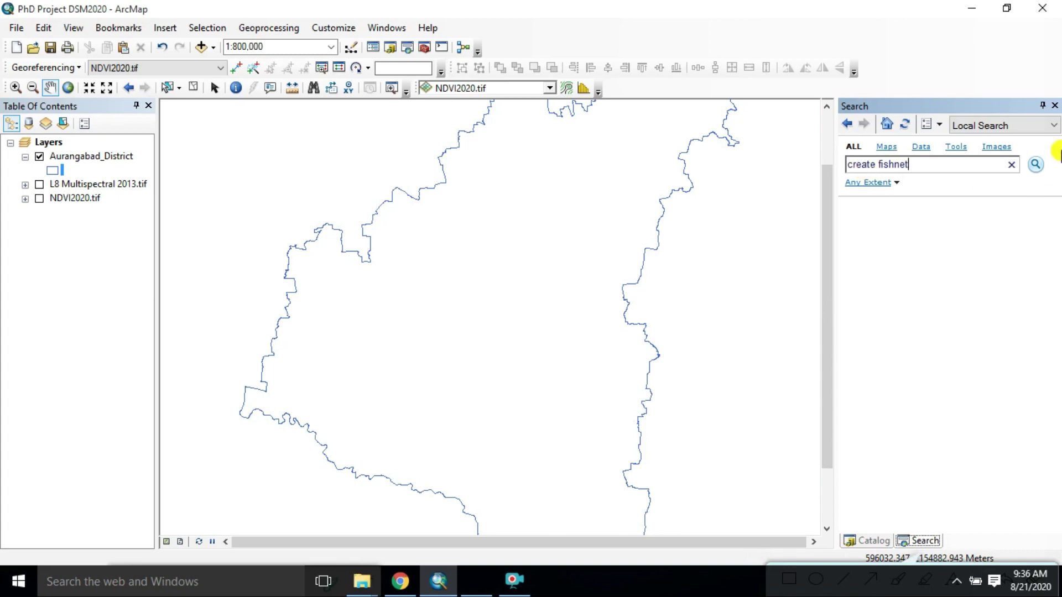
click(1036, 164)
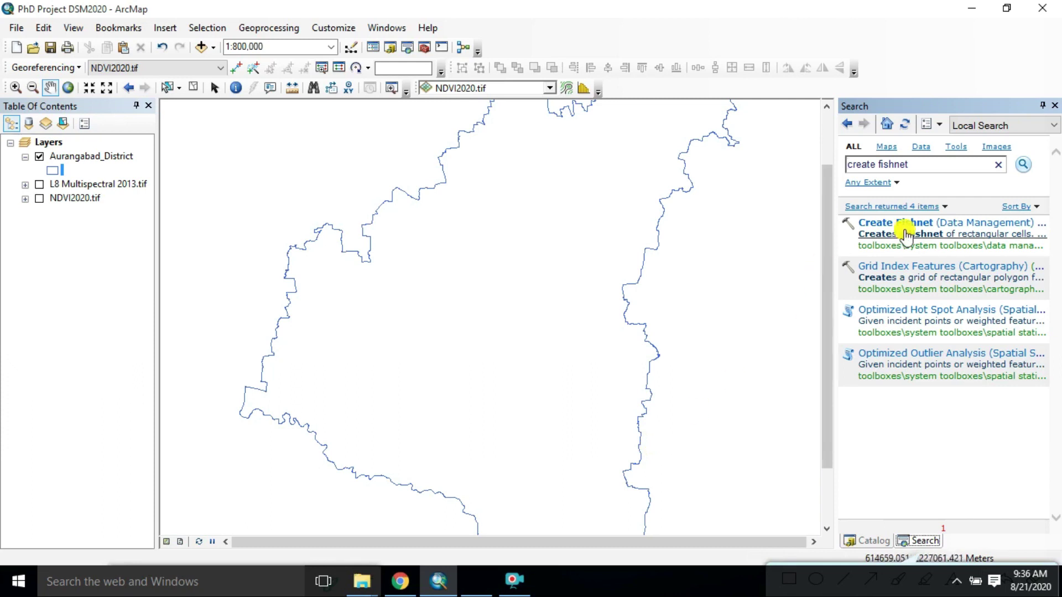
click(894, 225)
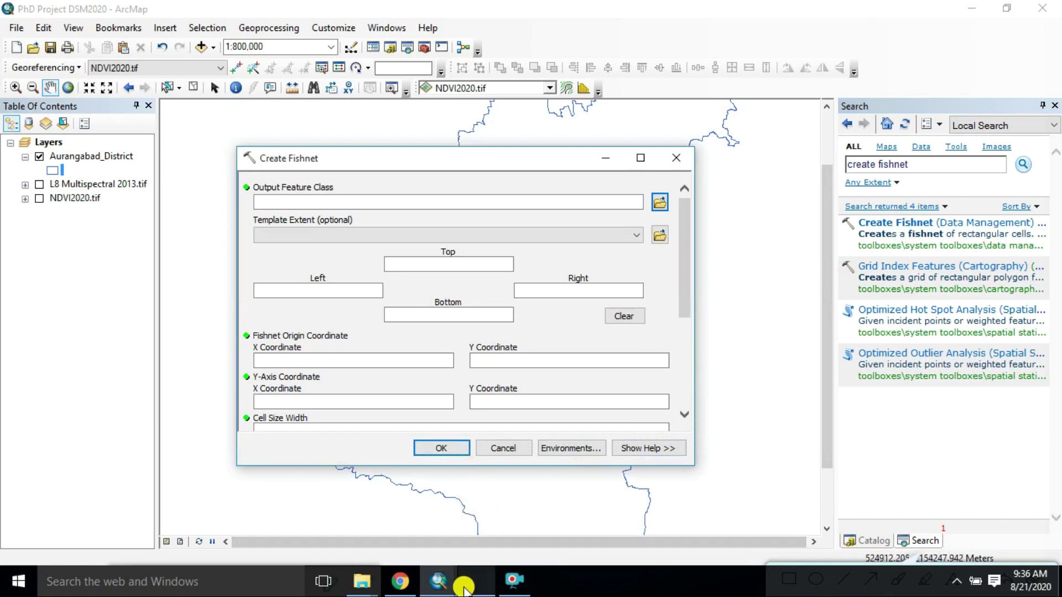
mouse_move(477, 582)
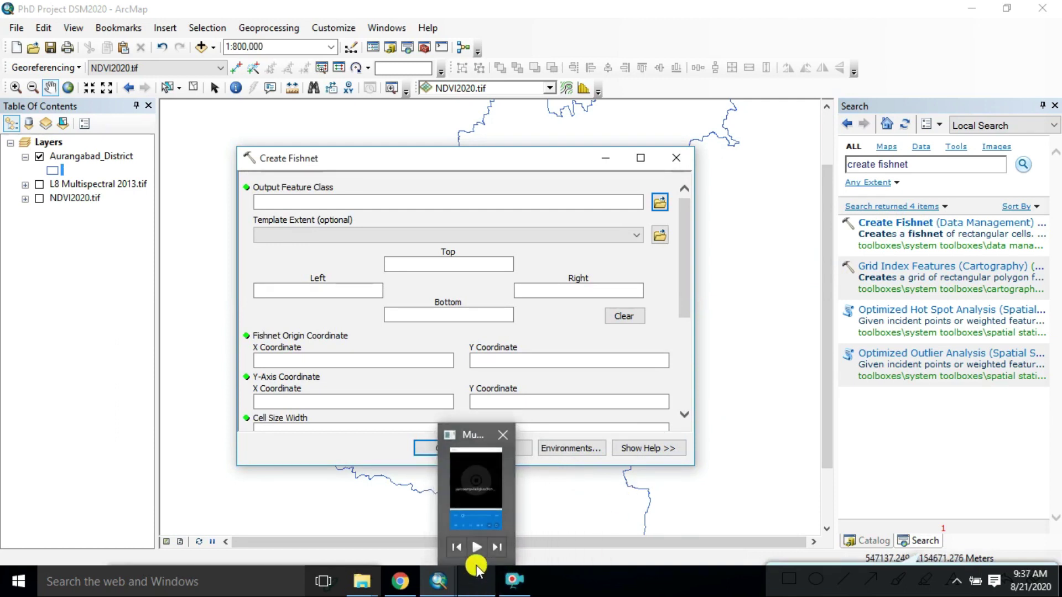
click(477, 549)
click(483, 582)
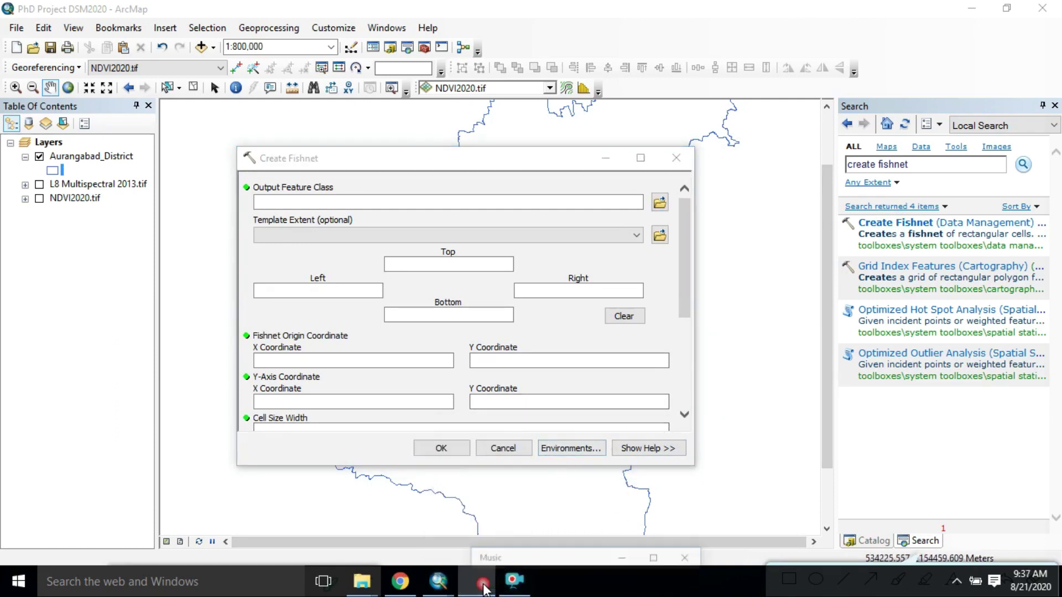
click(546, 158)
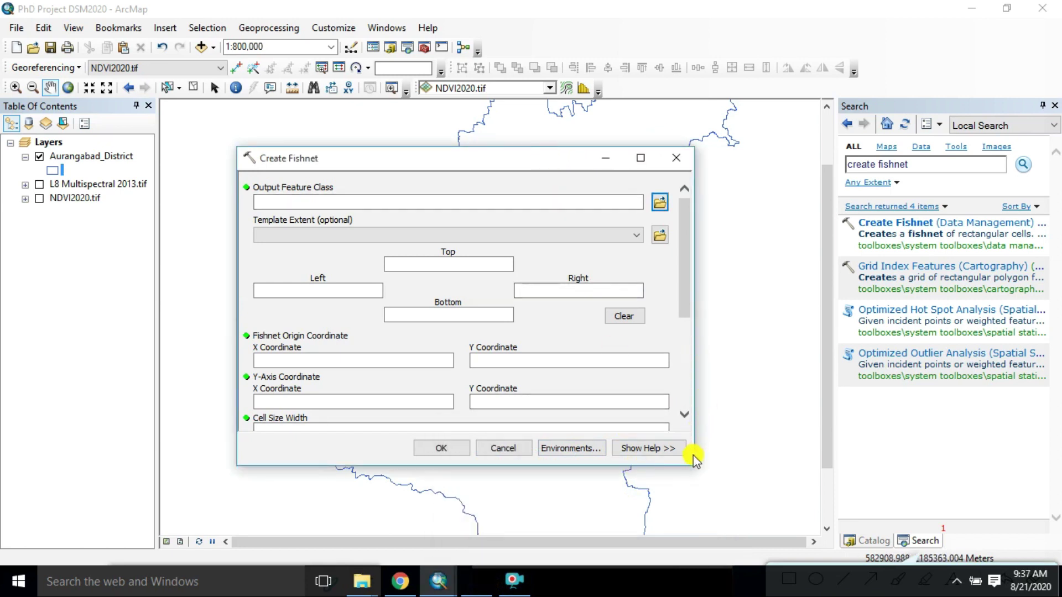
Step: Widen the Create Fishnet dialog and, while choosing the output feature class location, create a folder named Fishnet inside Results
drag(695, 466, 780, 467)
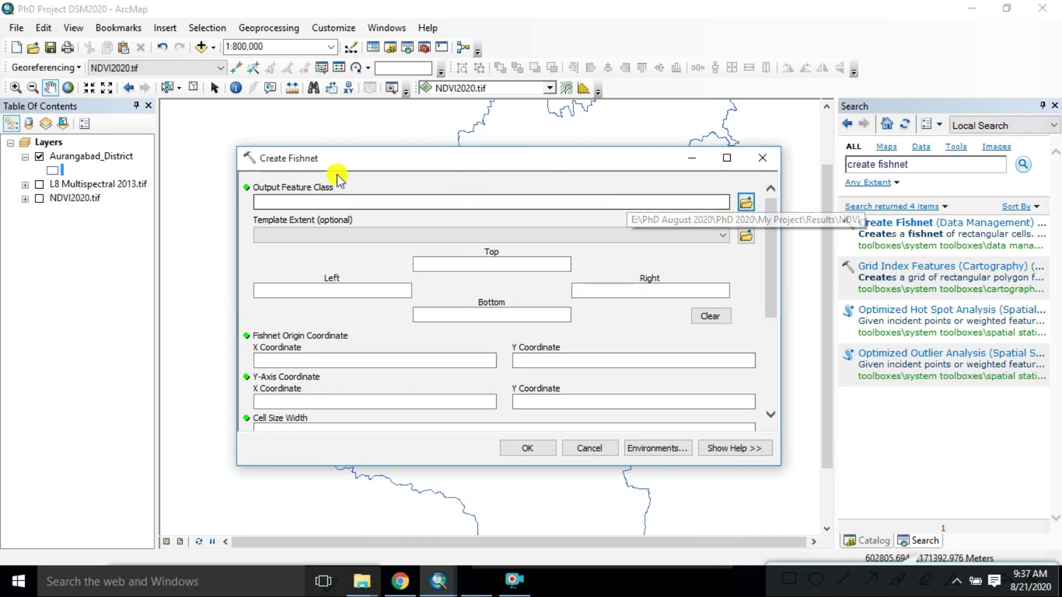
click(746, 202)
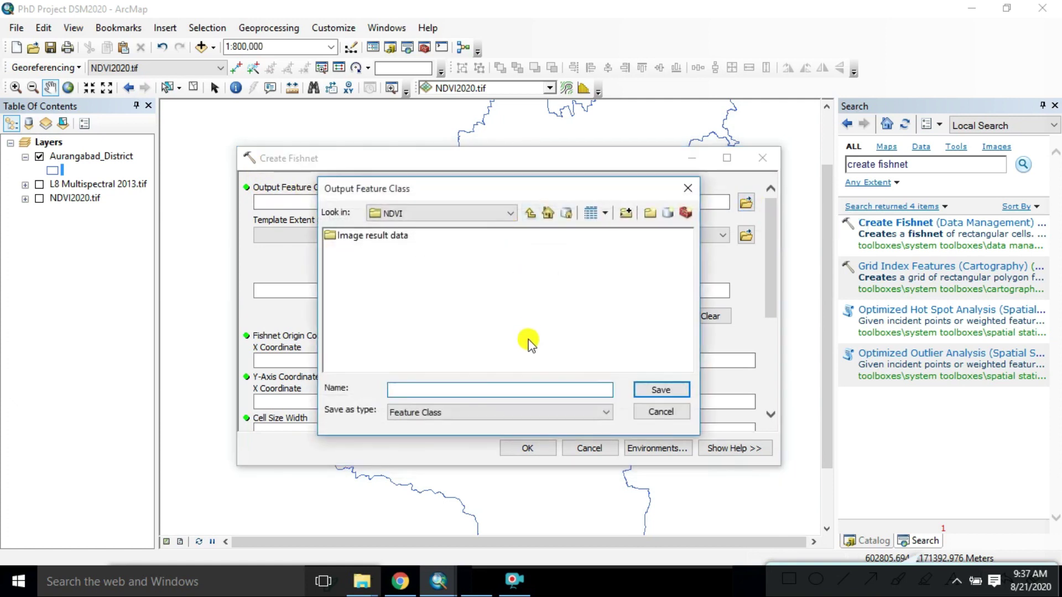
click(530, 214)
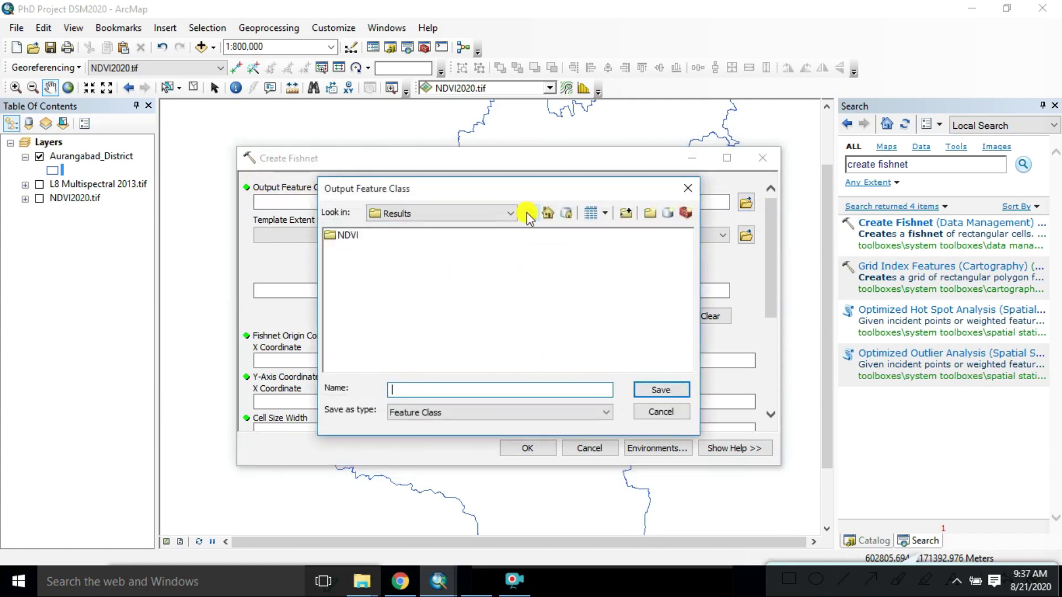
click(626, 213)
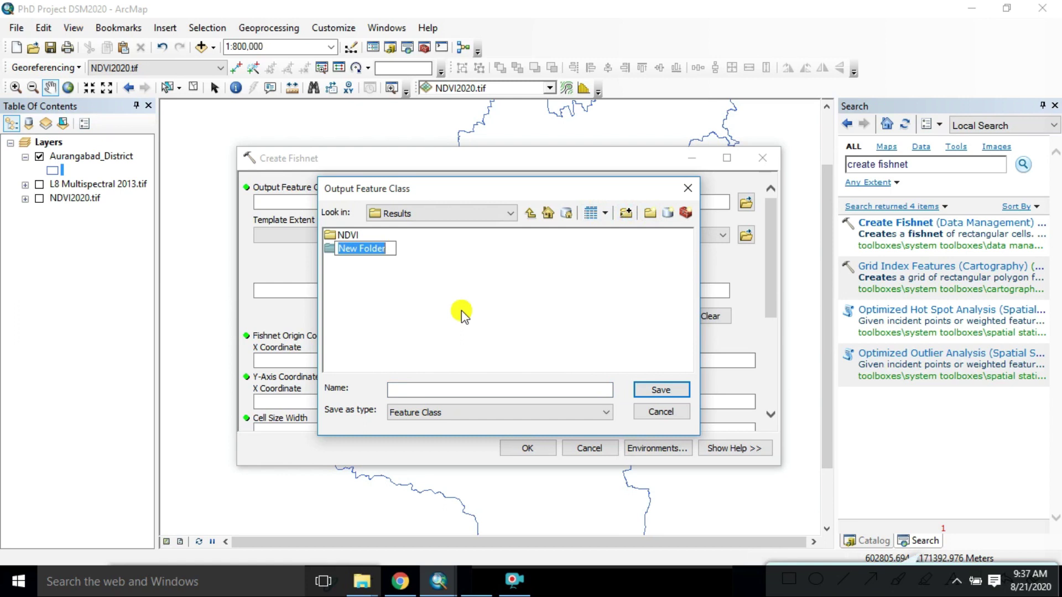
text(Fi)
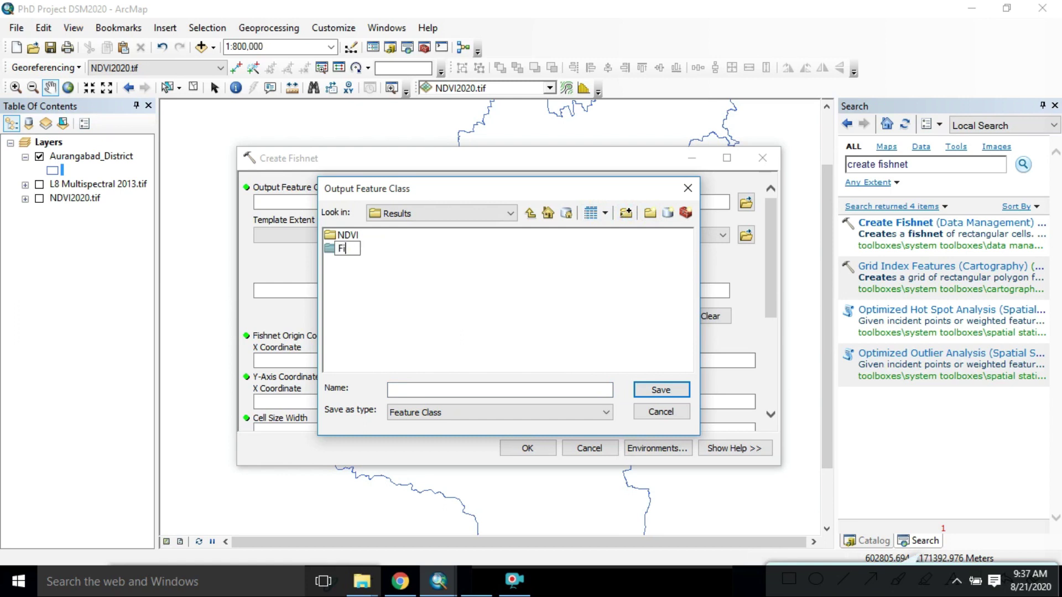
text(shne)
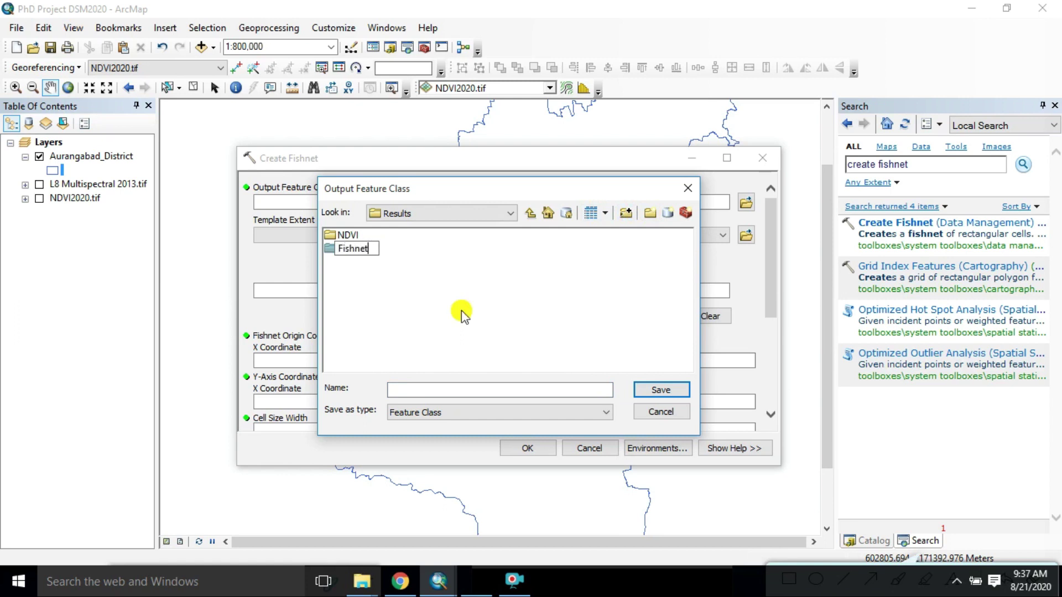
text(t)
key(Return)
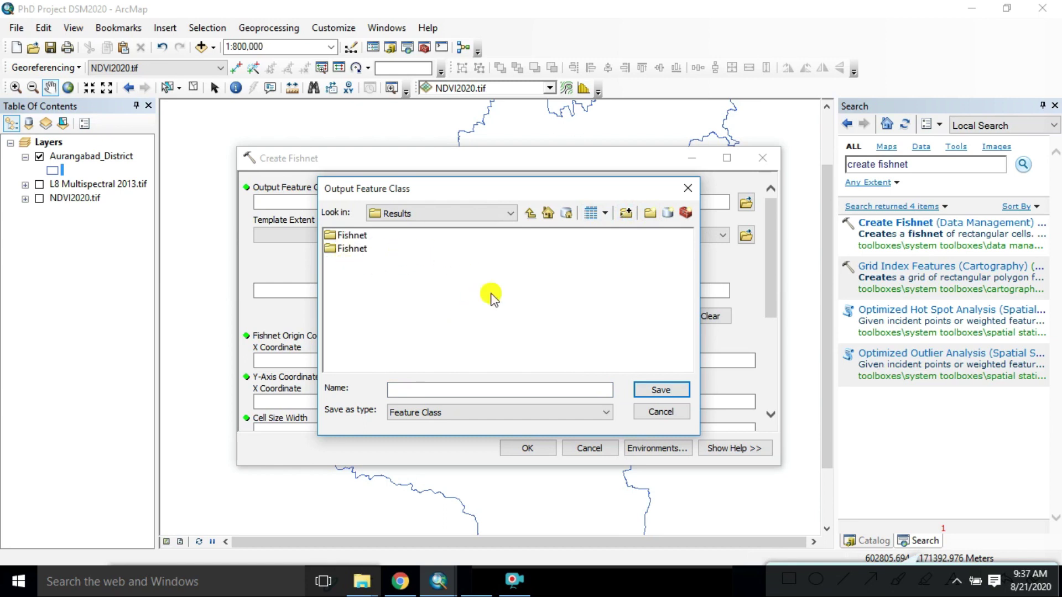
Step: Return to the My Project folder and open the Fishnet folder inside Results as the output location
click(550, 214)
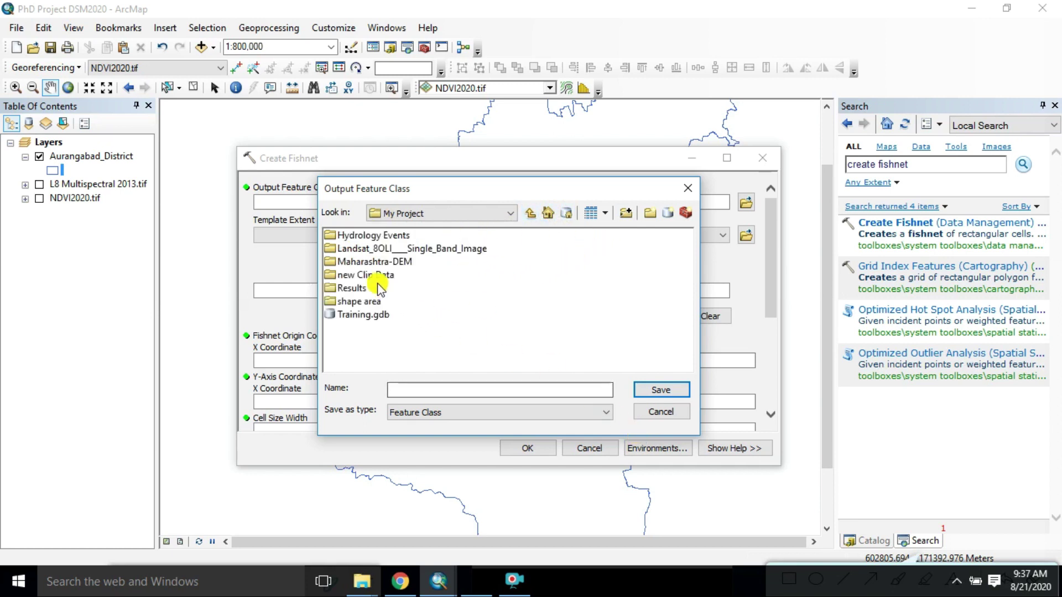
double_click(366, 275)
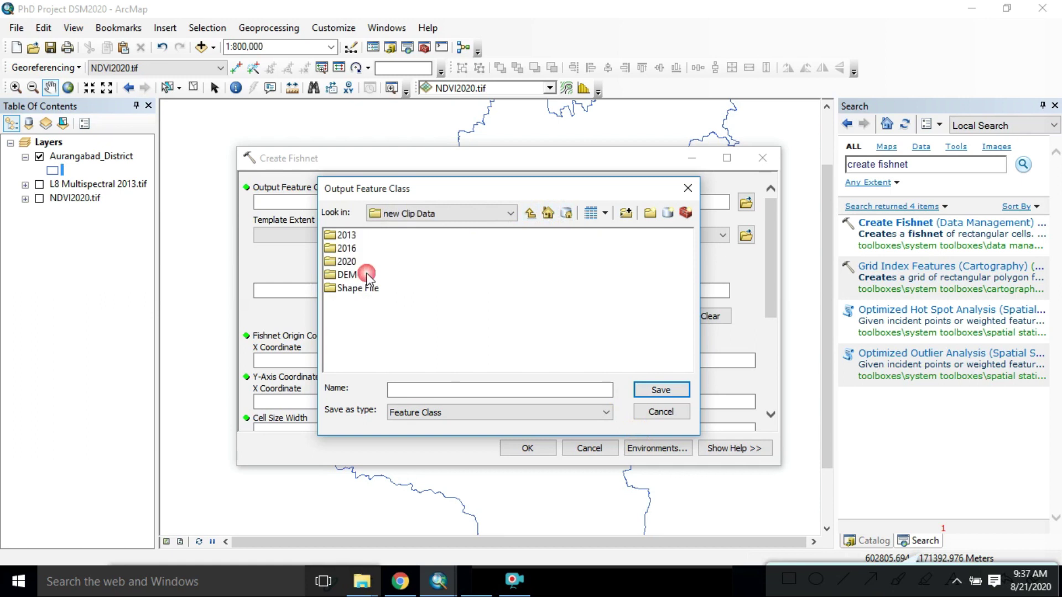
click(530, 213)
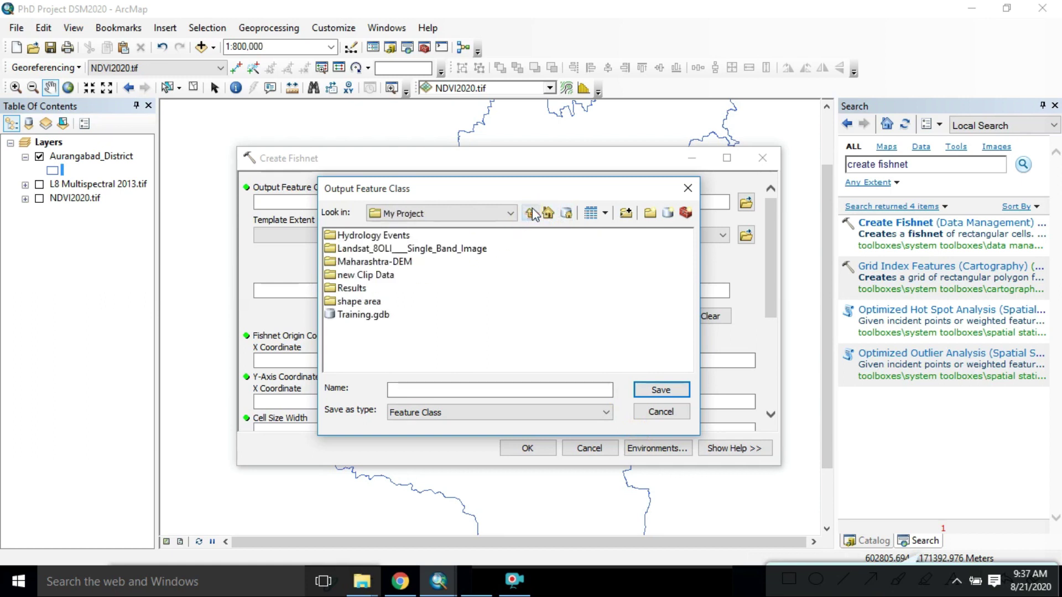
double_click(351, 288)
double_click(347, 237)
Step: Name the output feature class Study Area Grid and save it in the Fishnet folder
click(455, 389)
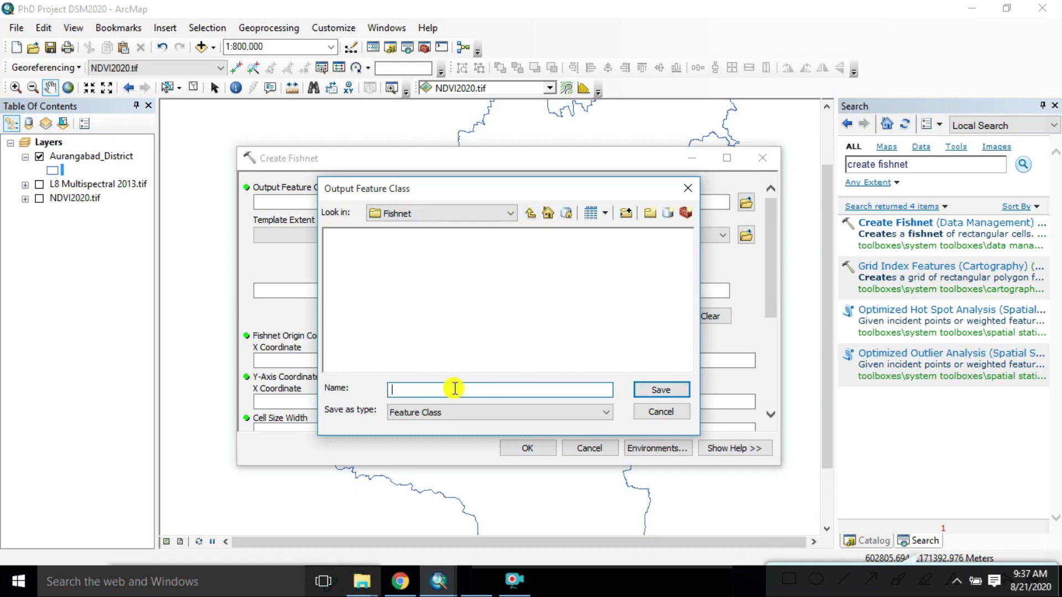
text(Fish)
click(513, 580)
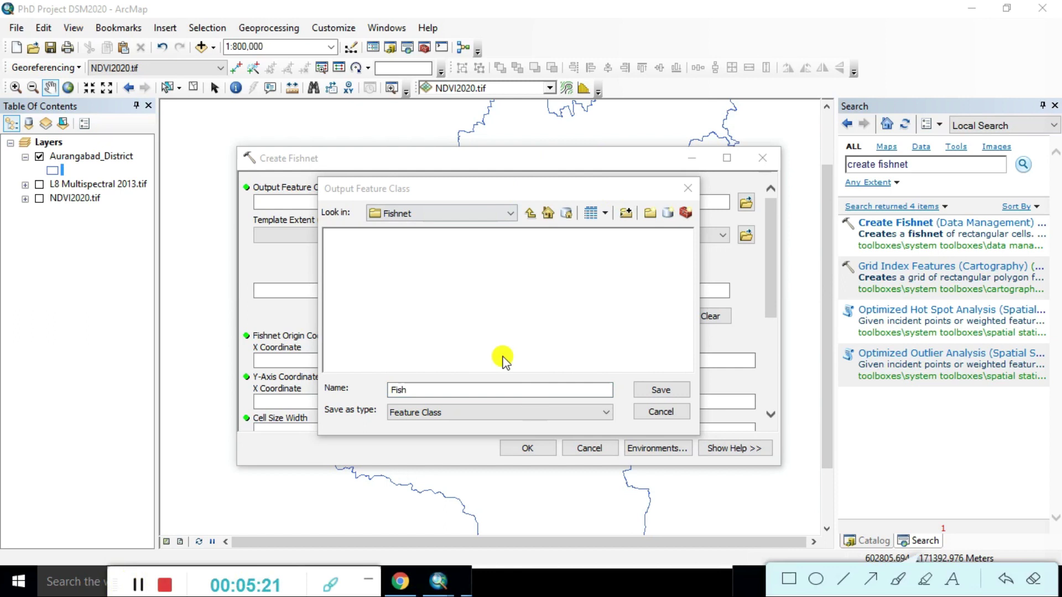
click(428, 393)
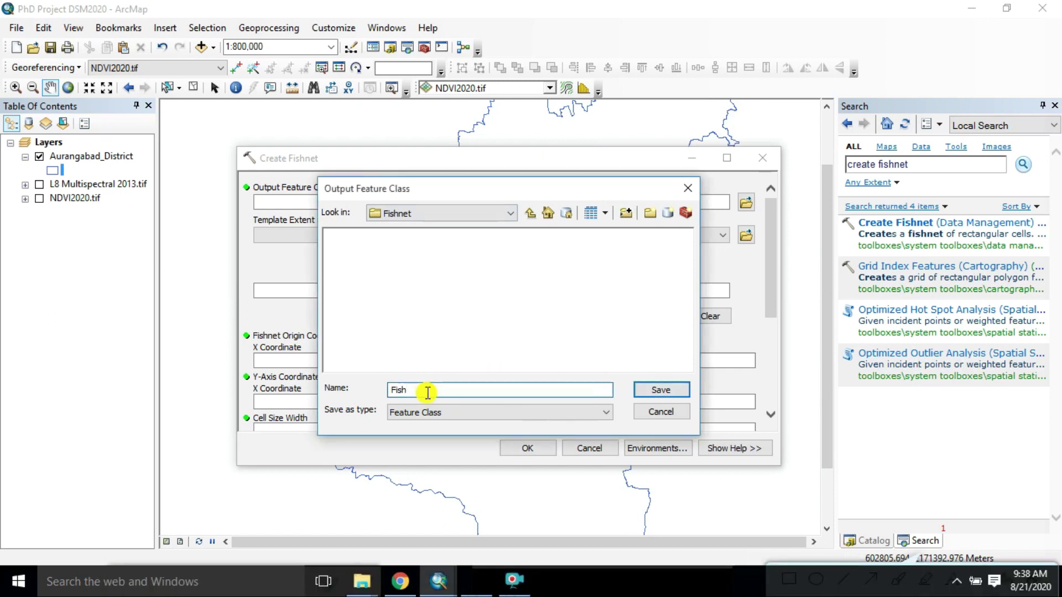
text(Study Area)
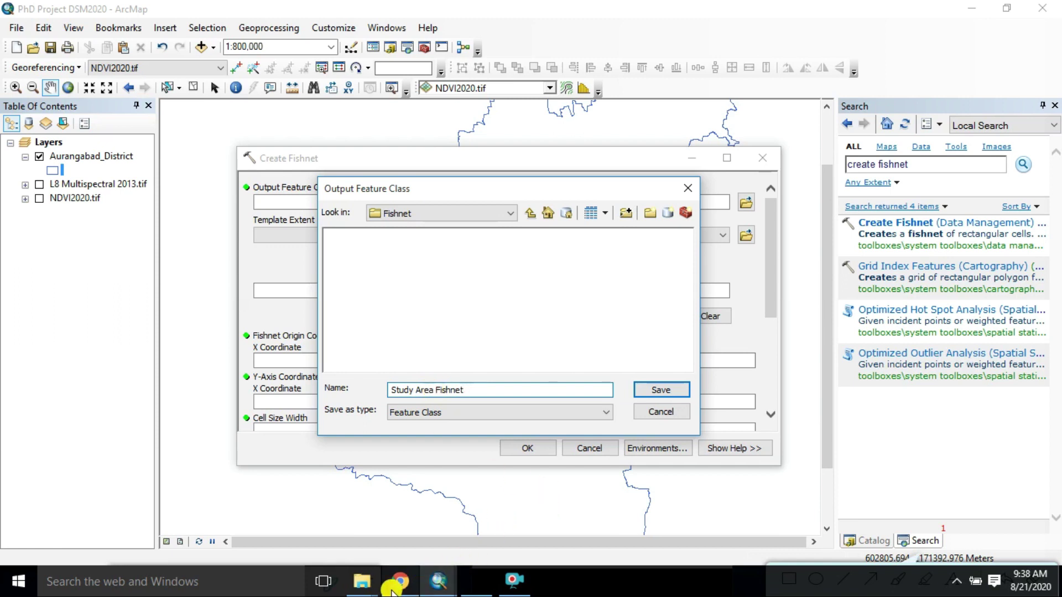
mouse_move(400, 587)
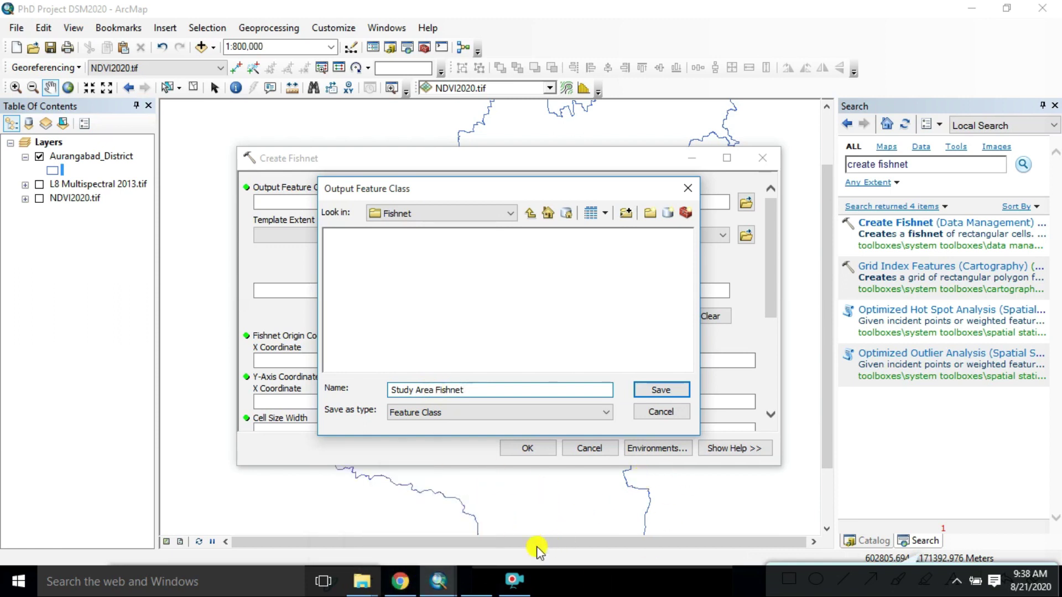
click(519, 587)
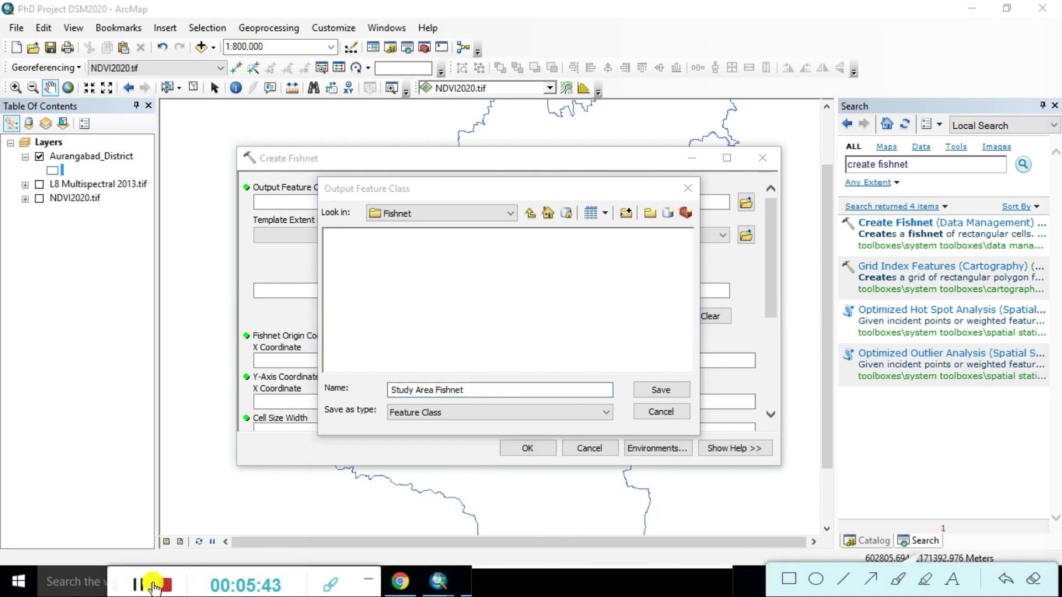
click(512, 393)
click(504, 392)
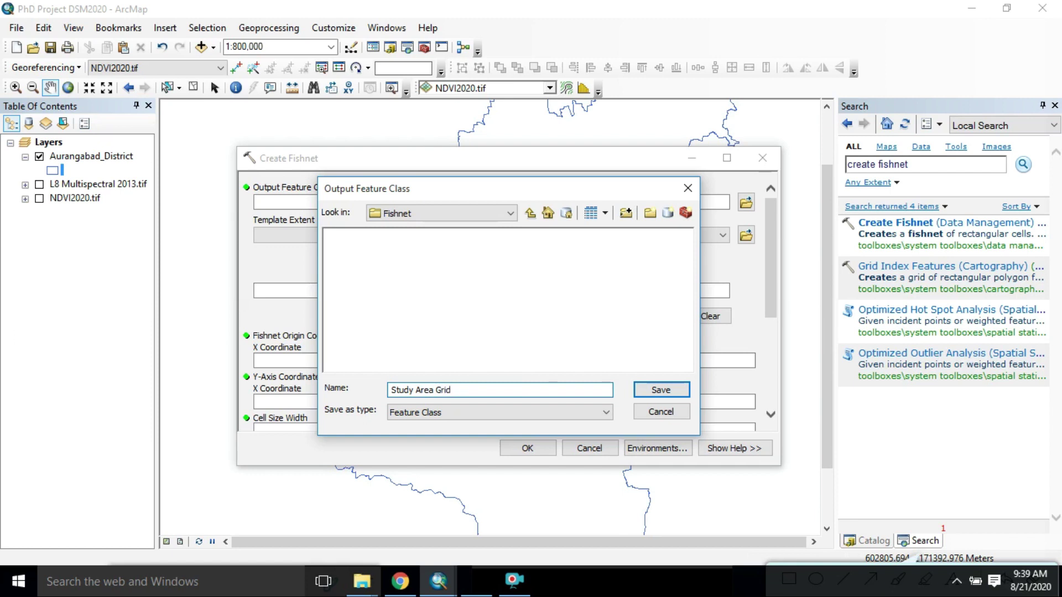
click(653, 391)
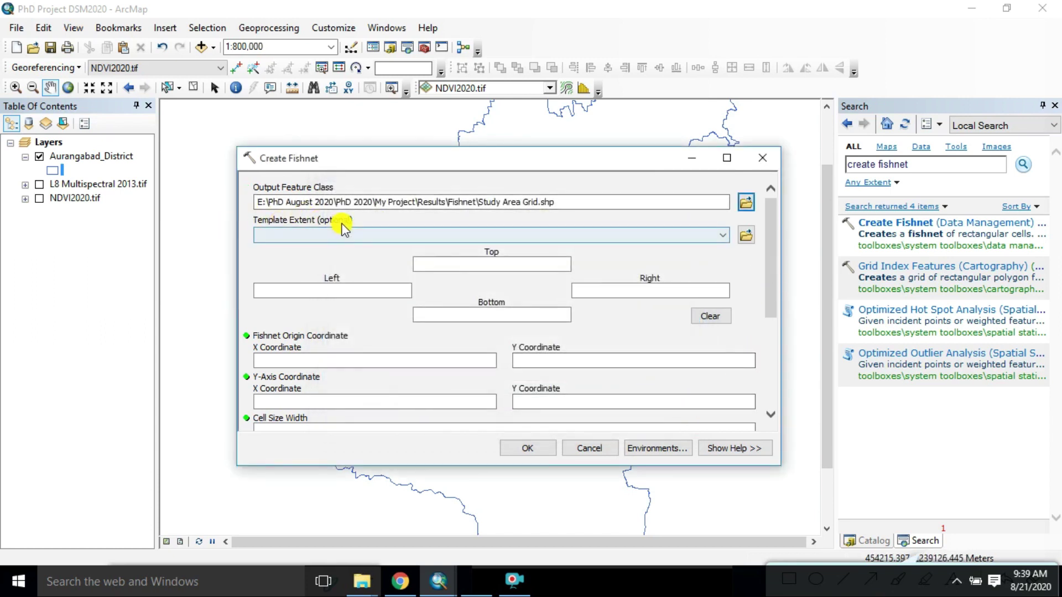
Step: Set the fishnet's template extent to be the same as layer Aurangabad_District
click(722, 236)
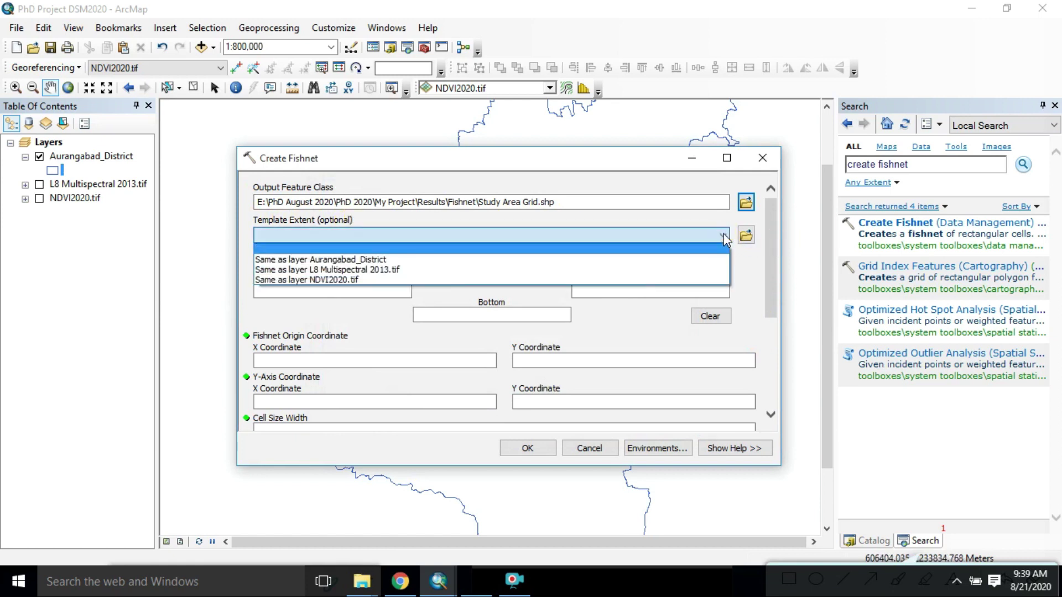
click(359, 259)
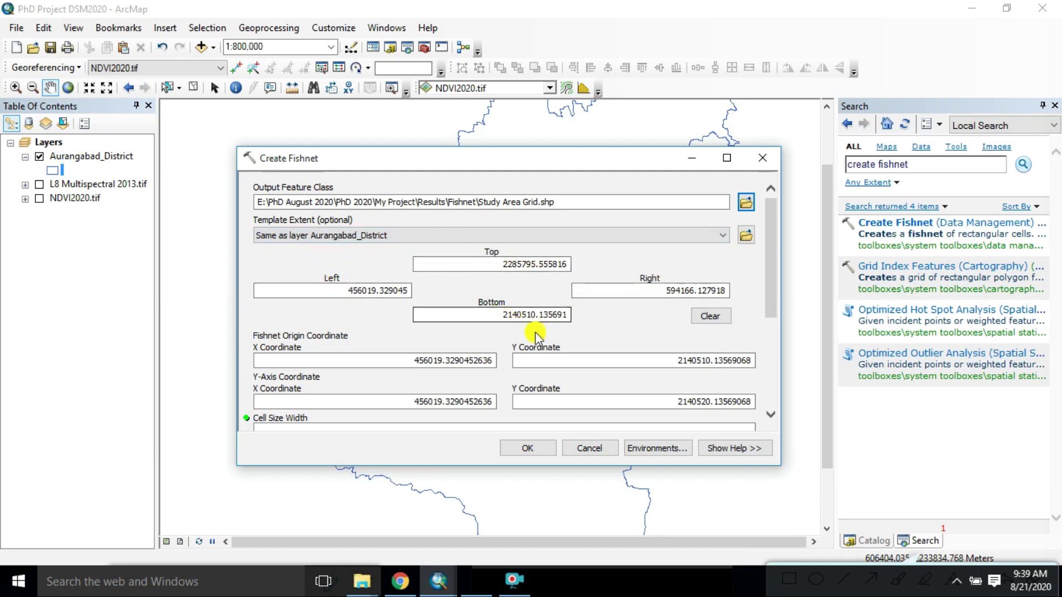
drag(773, 248, 762, 316)
click(427, 214)
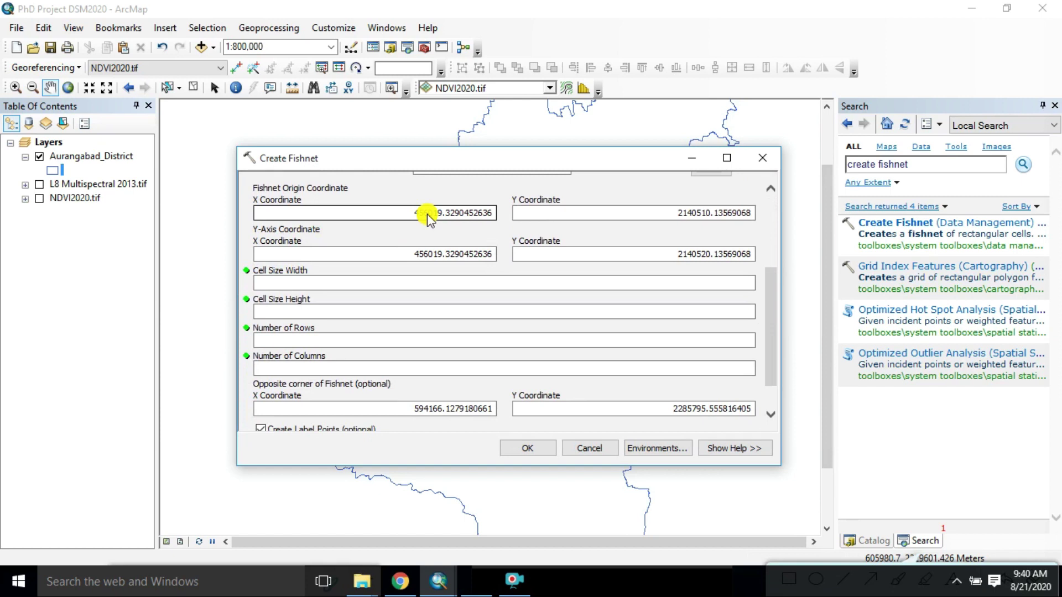
Step: Set both the cell size width and the cell size height of the fishnet to 5000
click(749, 284)
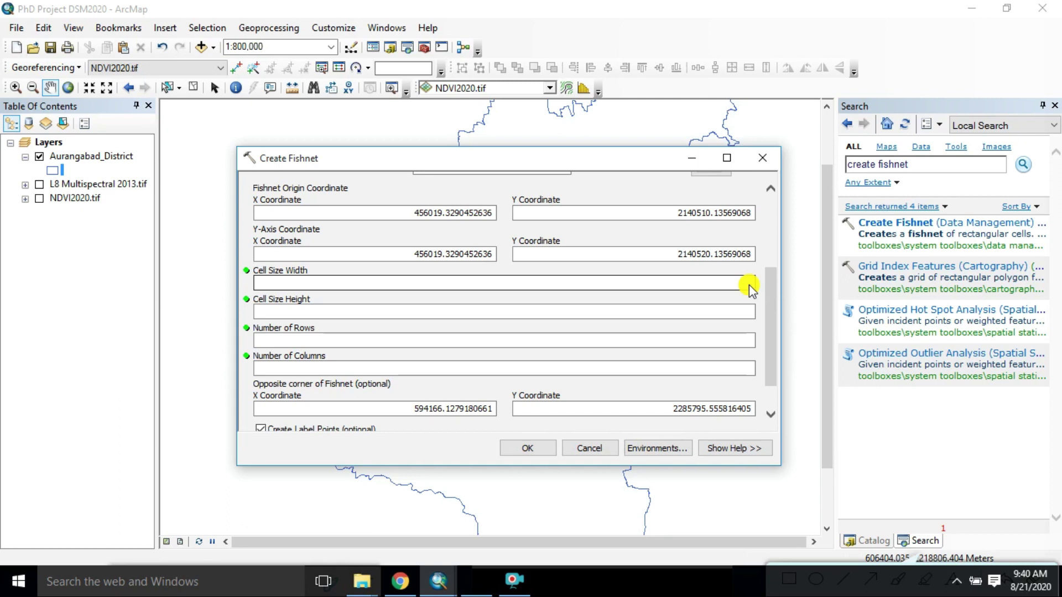
click(742, 284)
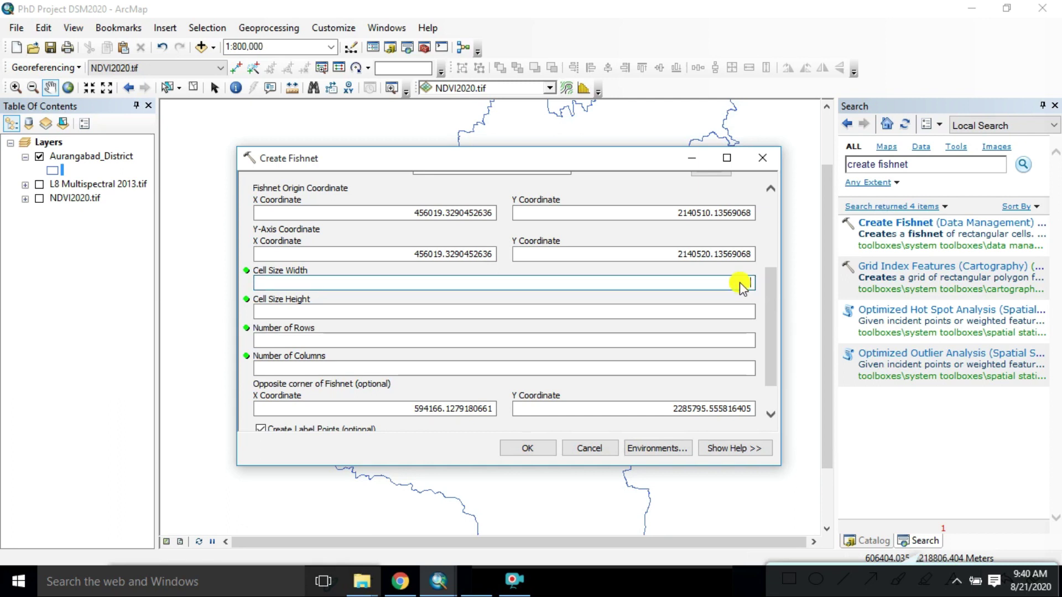
text(5000)
key(Tab)
text(500)
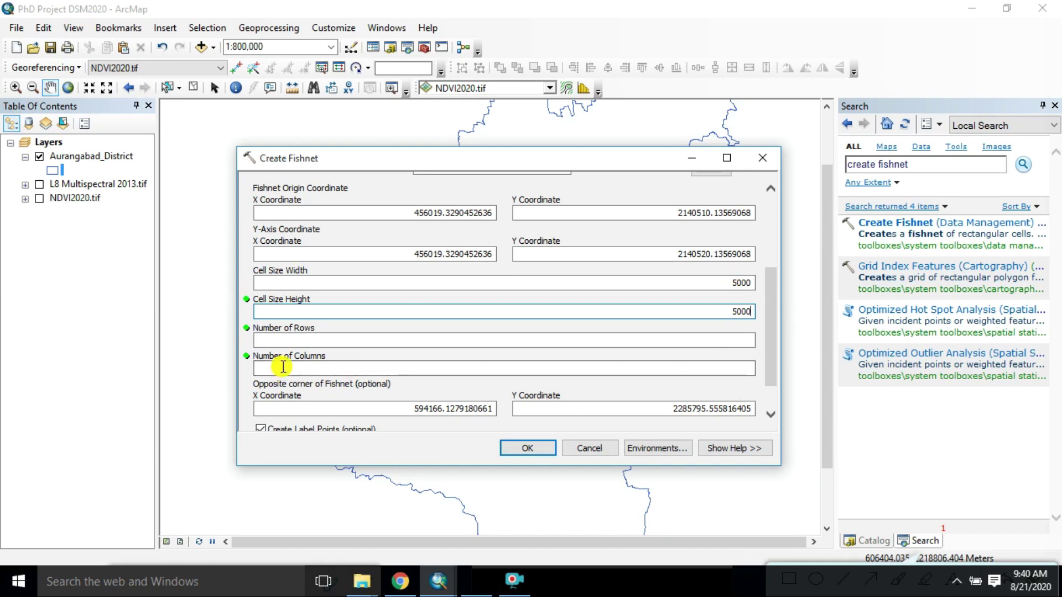
Step: Enlarge the Create Fishnet dialog to show all parameters and review the Create Label Points option
drag(664, 147, 664, 0)
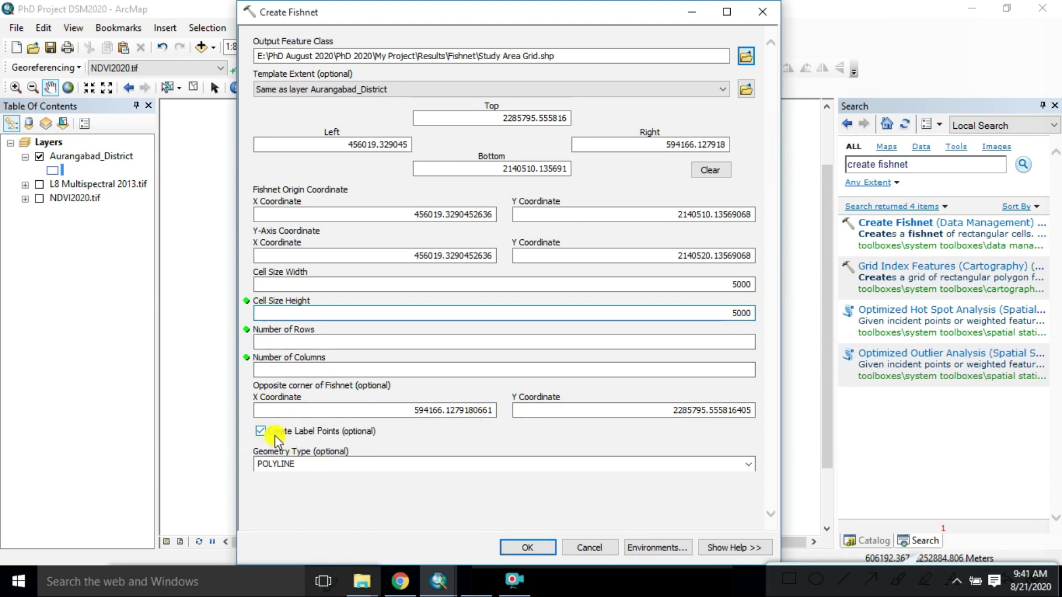
click(509, 580)
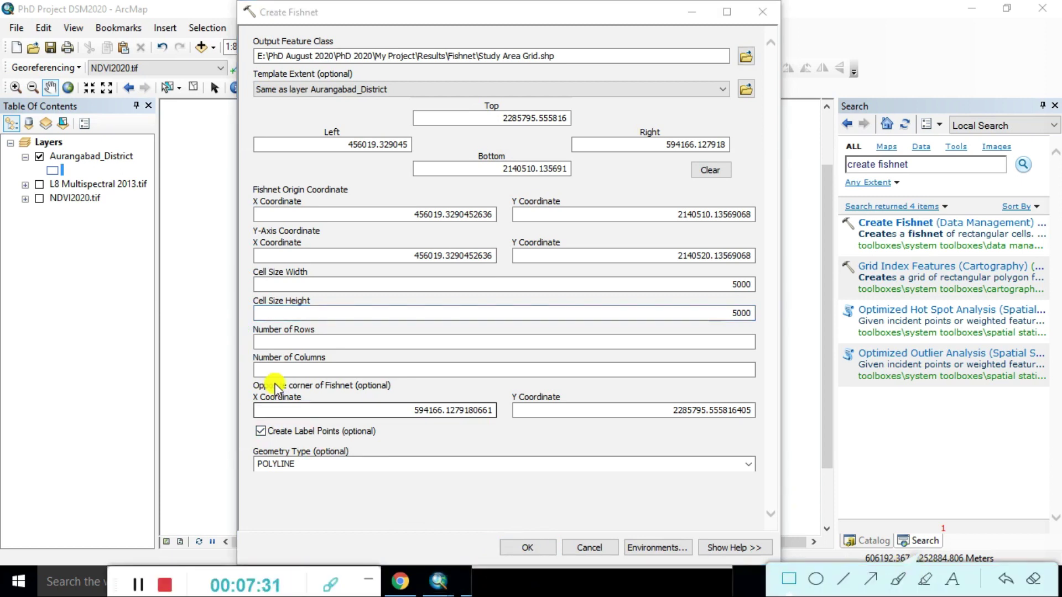
drag(266, 438, 387, 447)
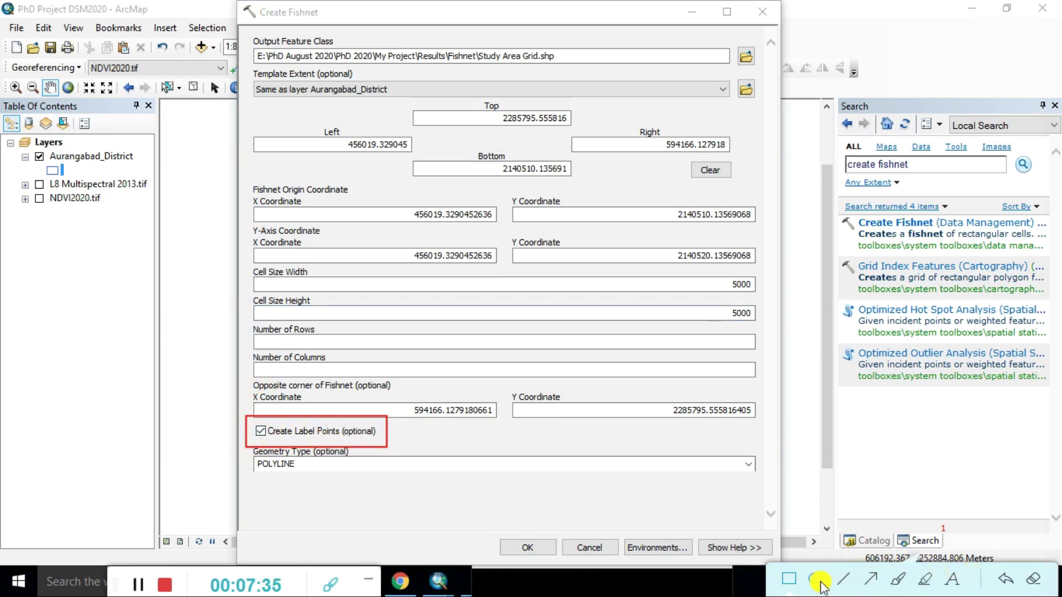
Step: Run Create Fishnet with the geometry type POLYLINE and the Create Label Points option enabled
click(1008, 579)
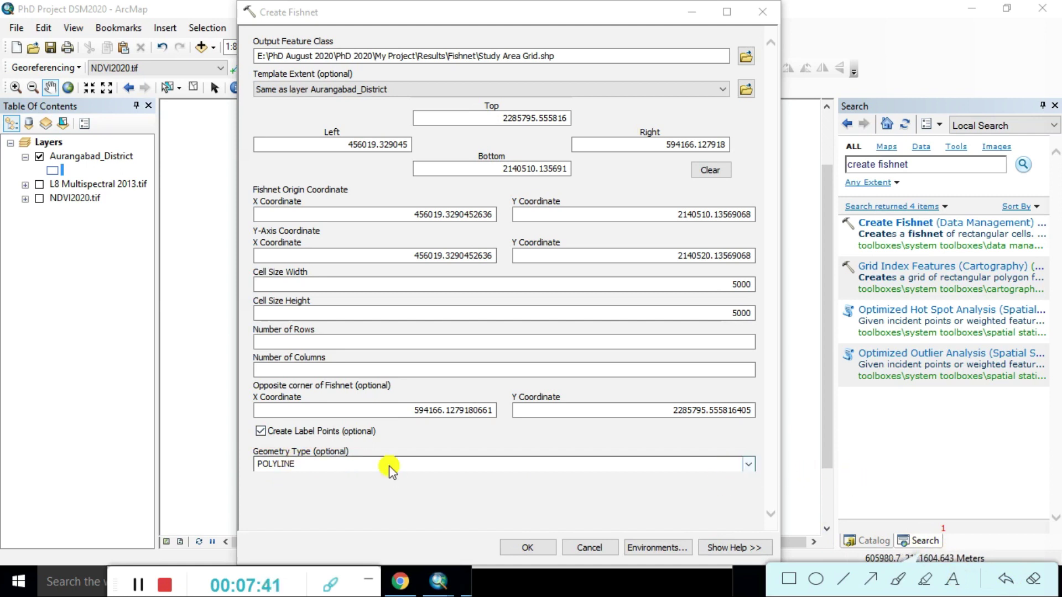
click(746, 465)
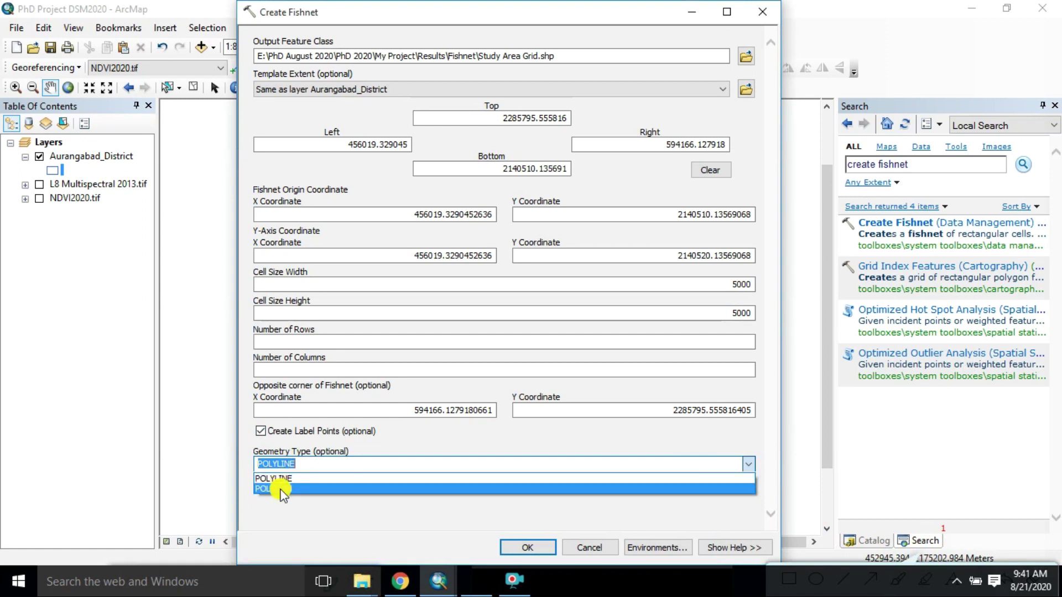
click(282, 490)
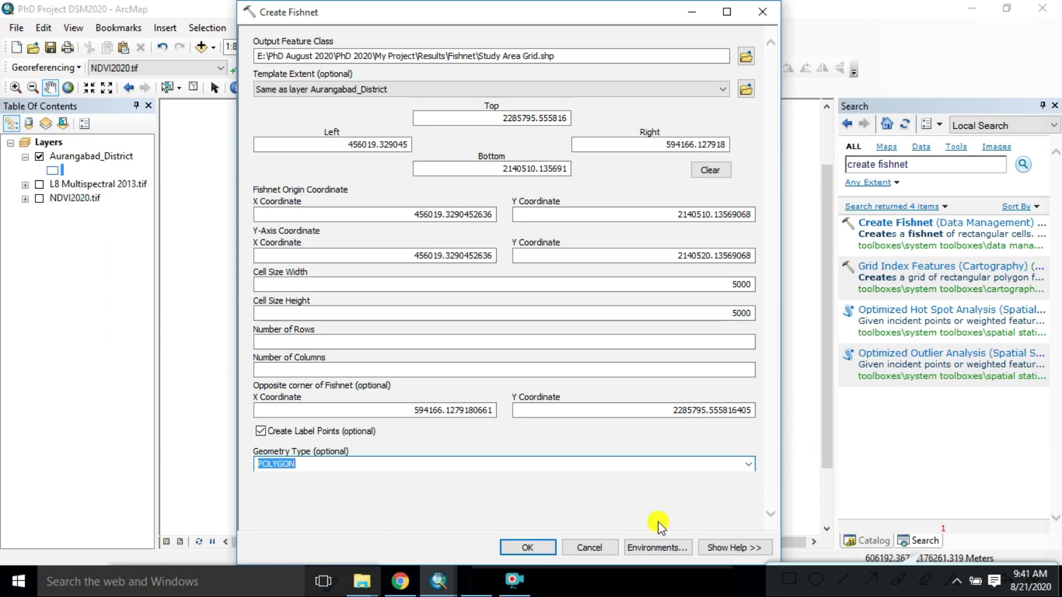
click(751, 466)
click(471, 484)
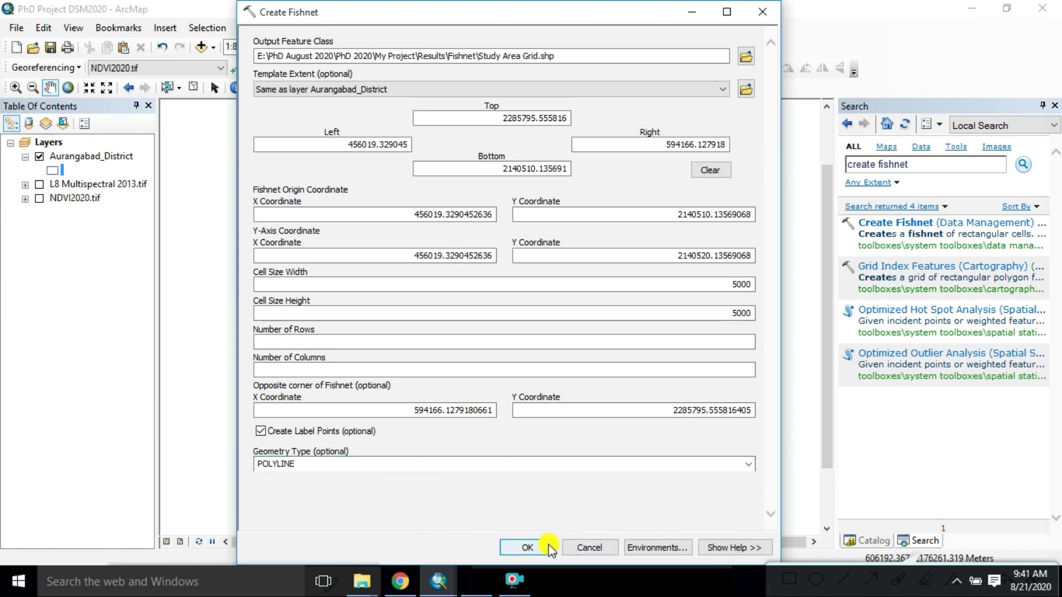
click(527, 547)
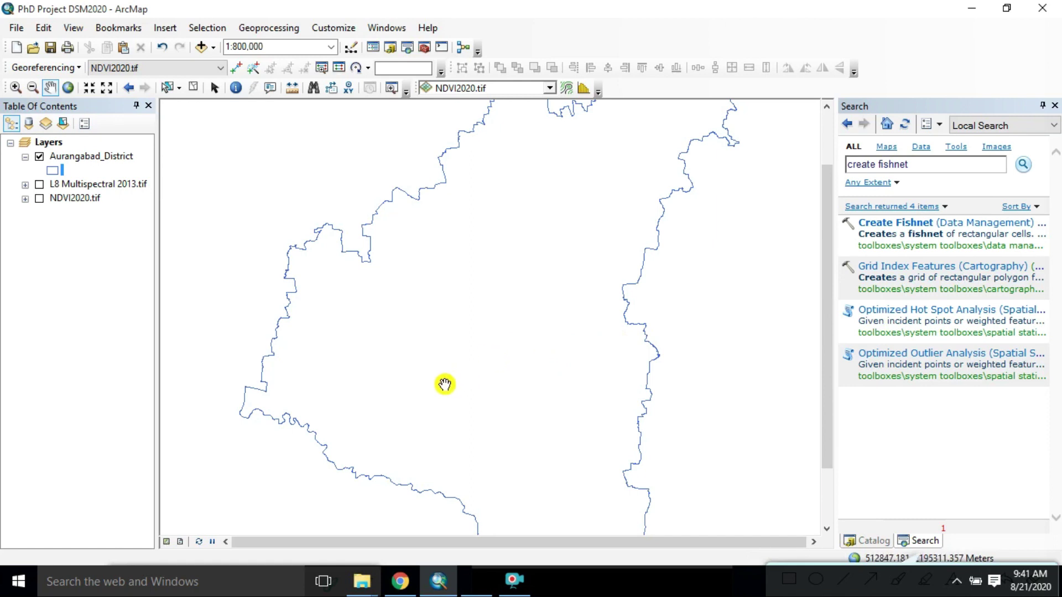
scroll(445, 384, up, 1)
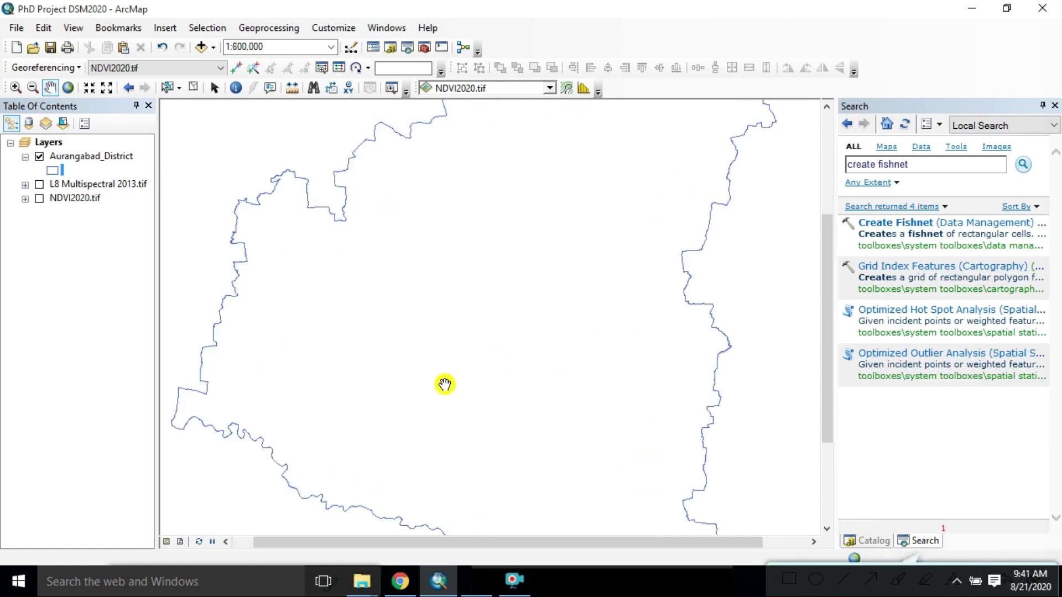
scroll(445, 384, down, 2)
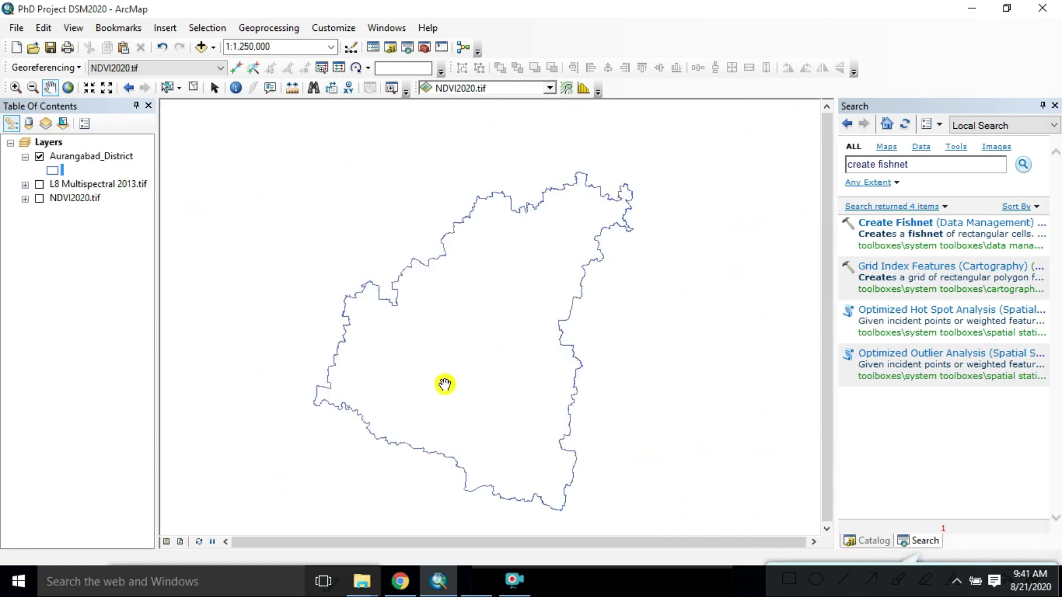
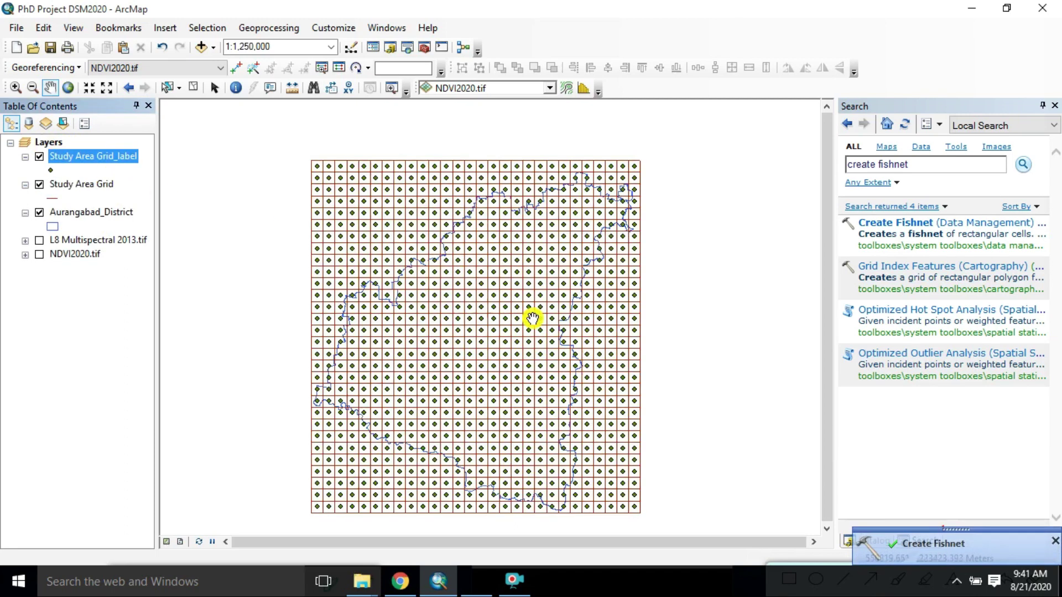
Step: Measure the horizontal distance between two neighbouring label points in the grid, and clear the measurement line
scroll(473, 313, down, 5)
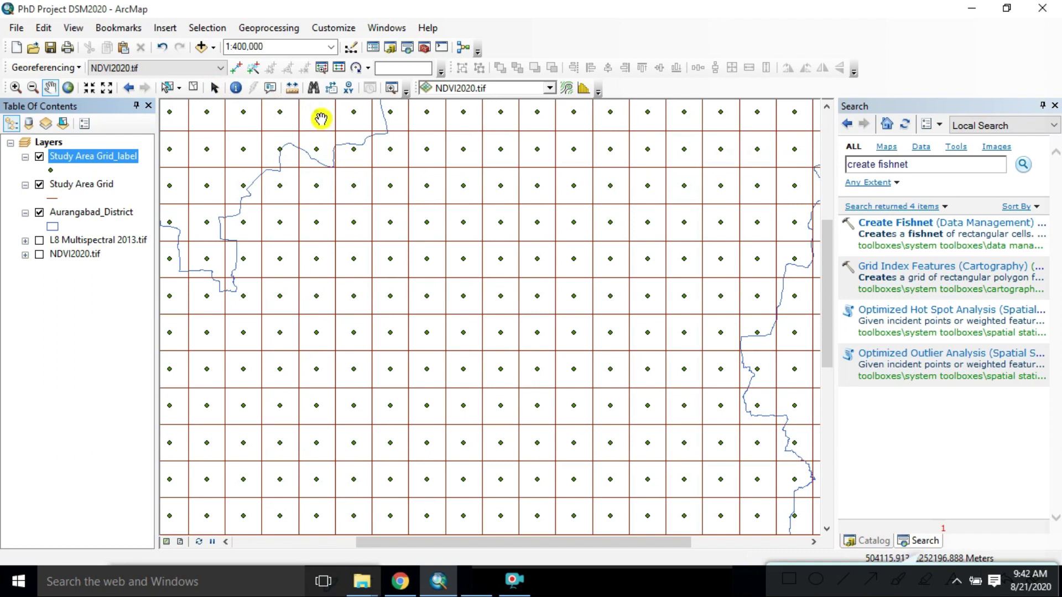
click(292, 89)
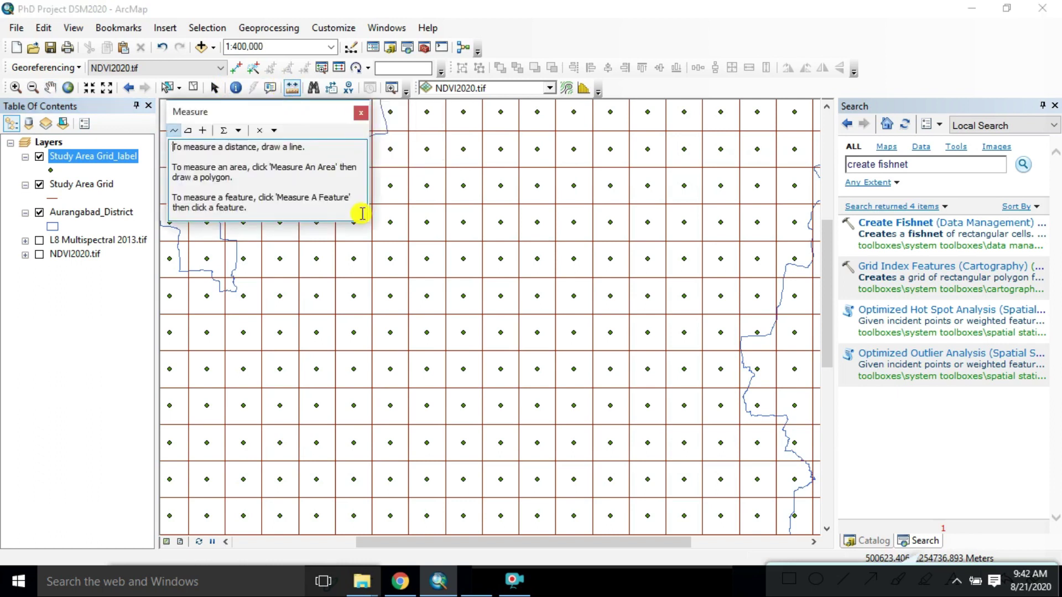
click(461, 222)
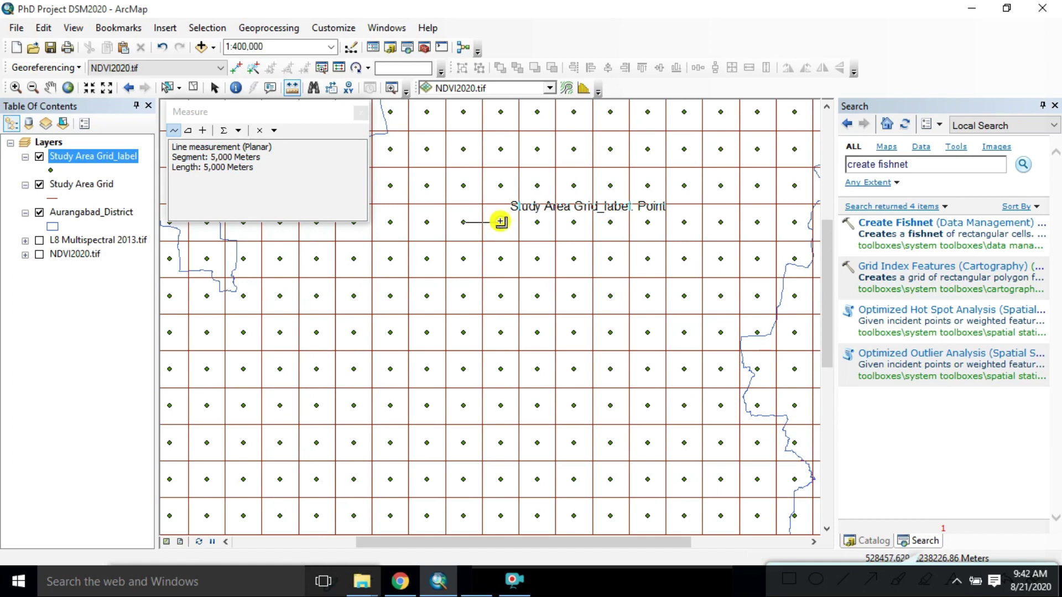
click(500, 222)
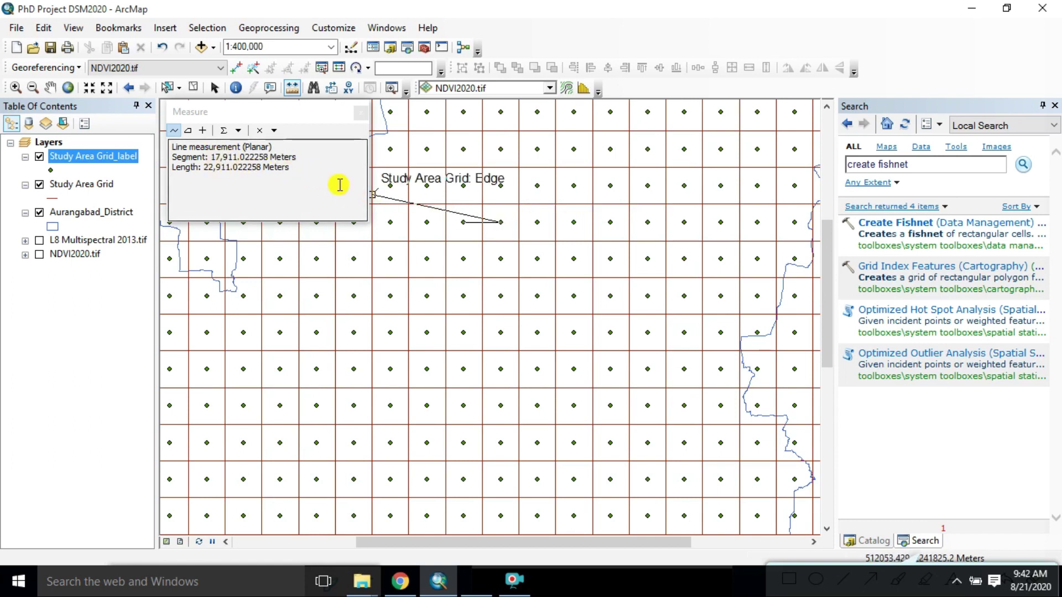
right_click(500, 222)
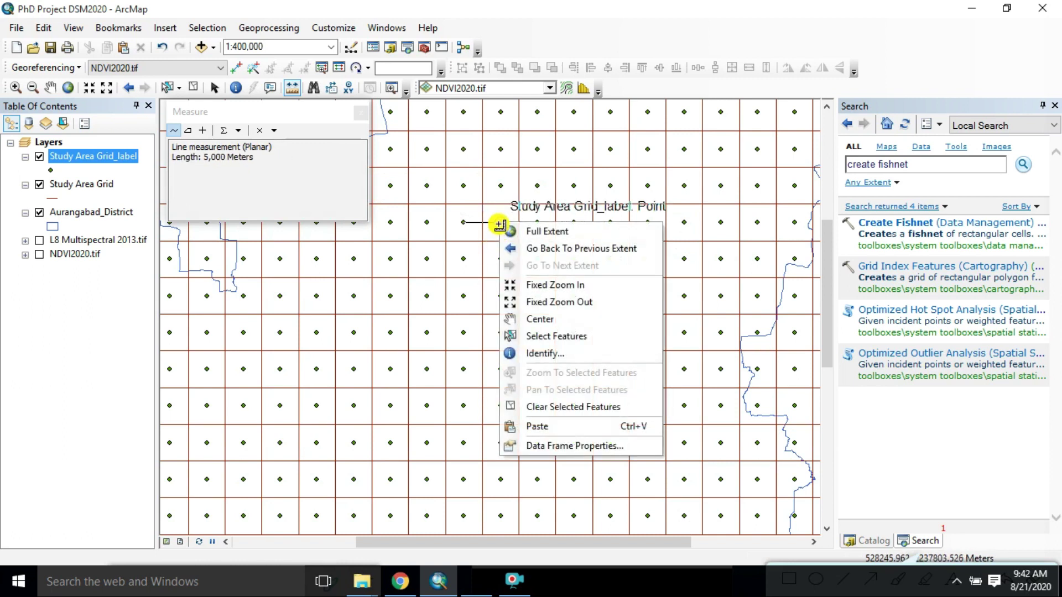
key(Escape)
key(Escape)
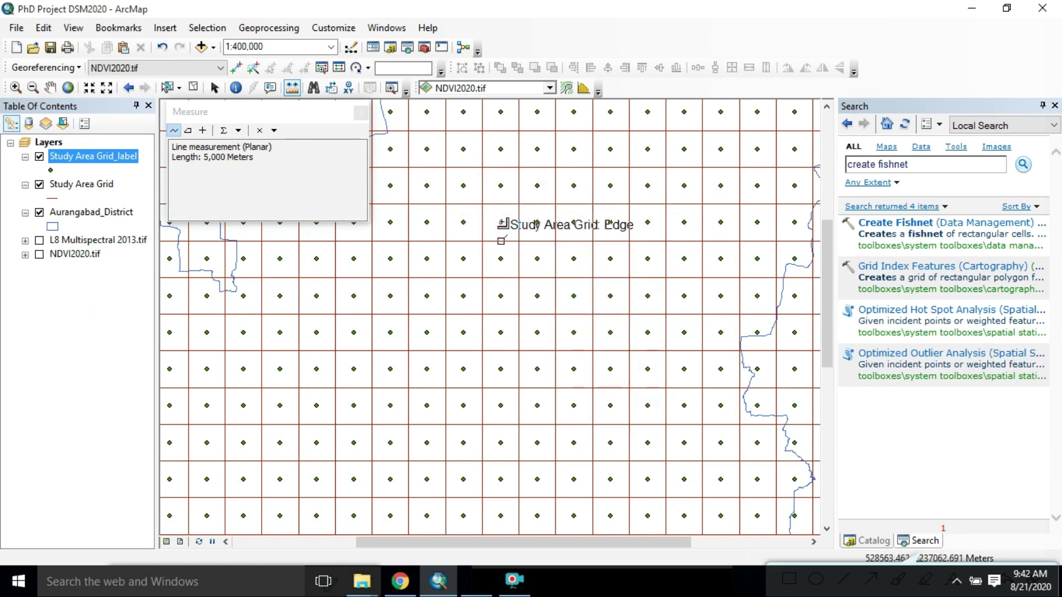
Step: Measure the vertical distance between two neighbouring label points in the grid, and close the Measure window
click(500, 222)
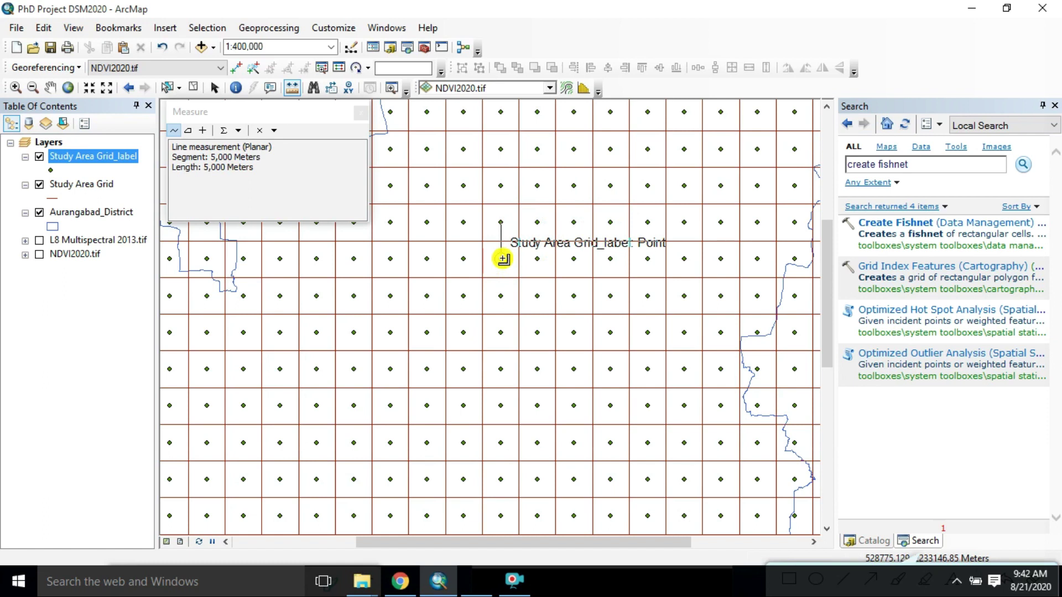
click(503, 258)
right_click(503, 259)
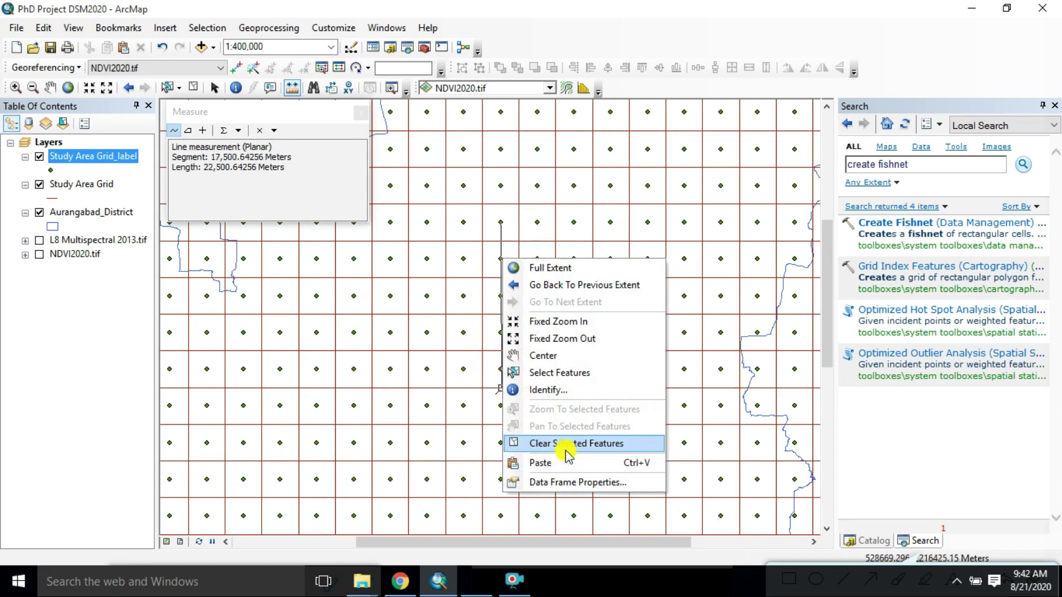
right_click(449, 214)
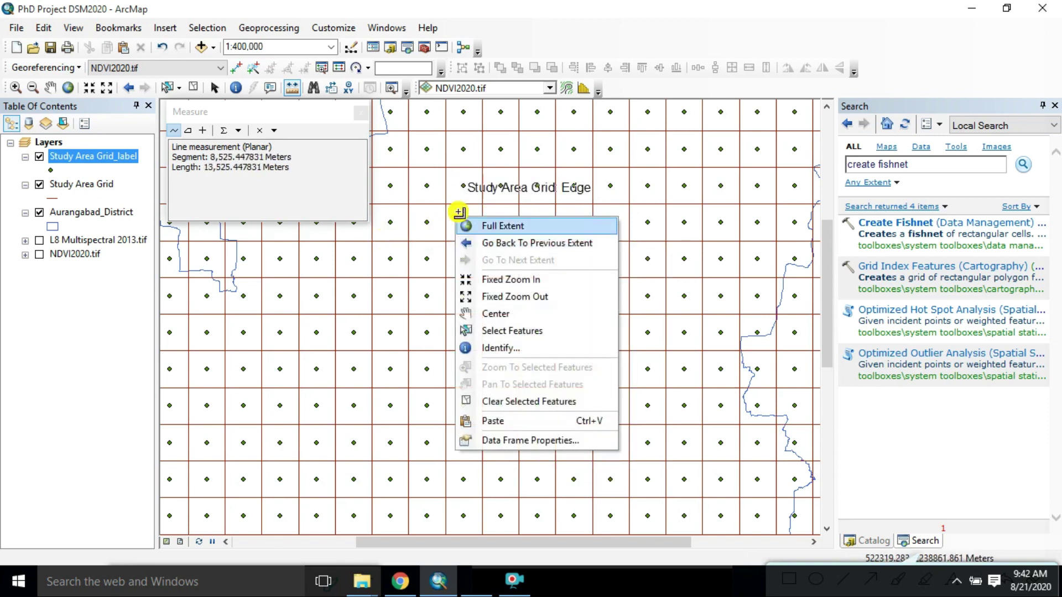
key(Escape)
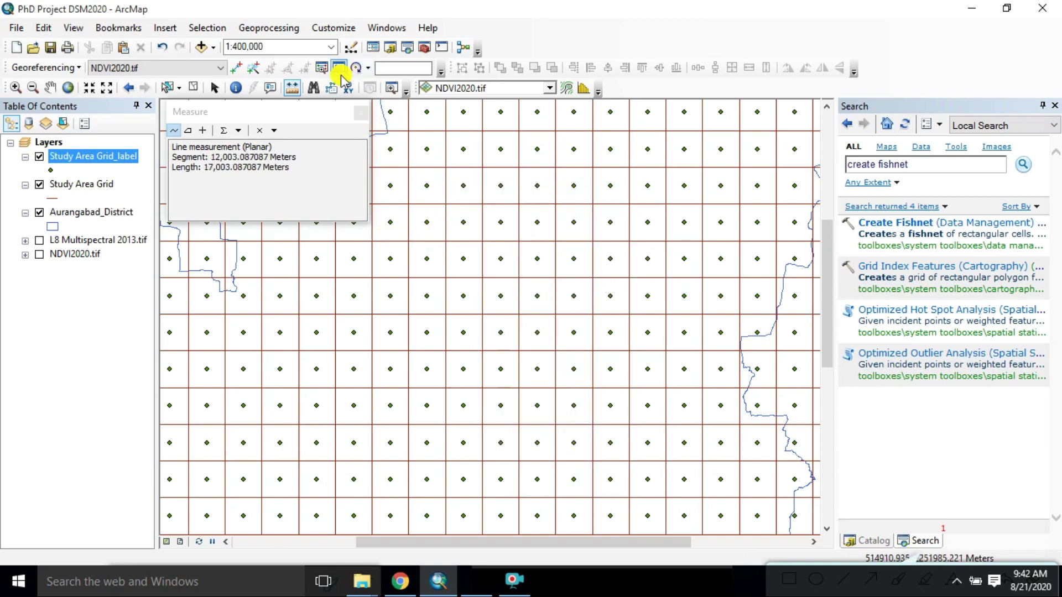
click(361, 112)
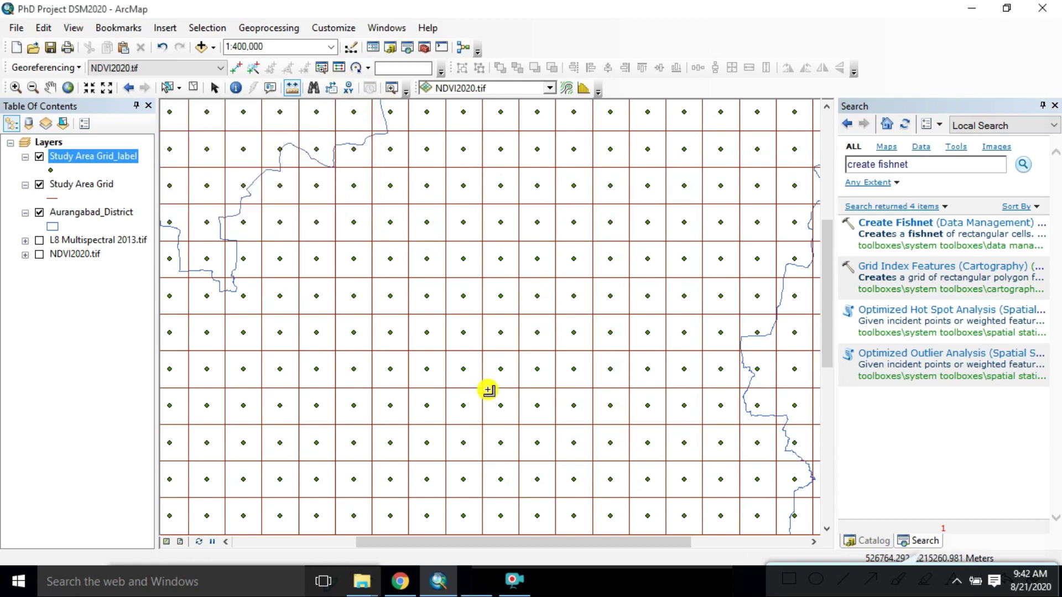
Step: Display the L8 Multispectral 2013.tif layer beneath the grid and examine how the points overlay the imagery
scroll(489, 390, up, 3)
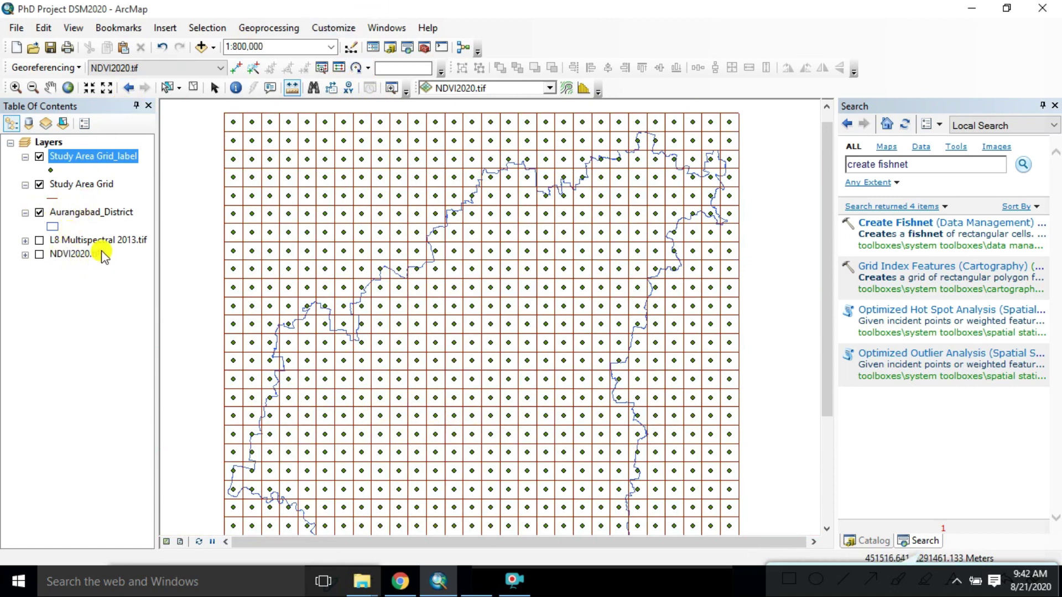
click(39, 241)
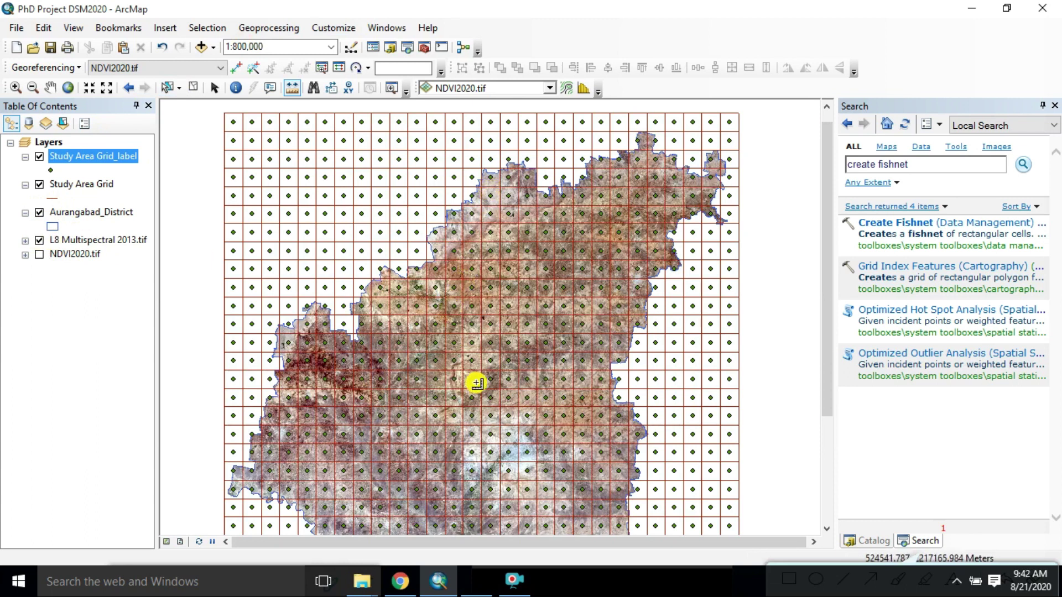
scroll(477, 383, down, 1)
scroll(477, 383, up, 3)
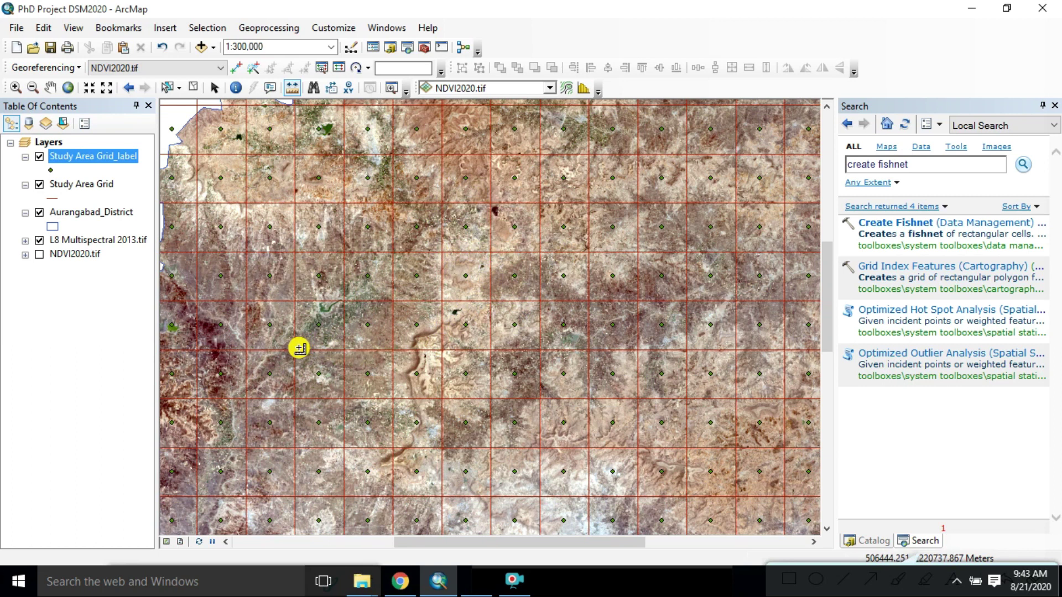
Step: Change the marker symbol of the Study Area Grid_label layer to the bright green rounded square
click(51, 172)
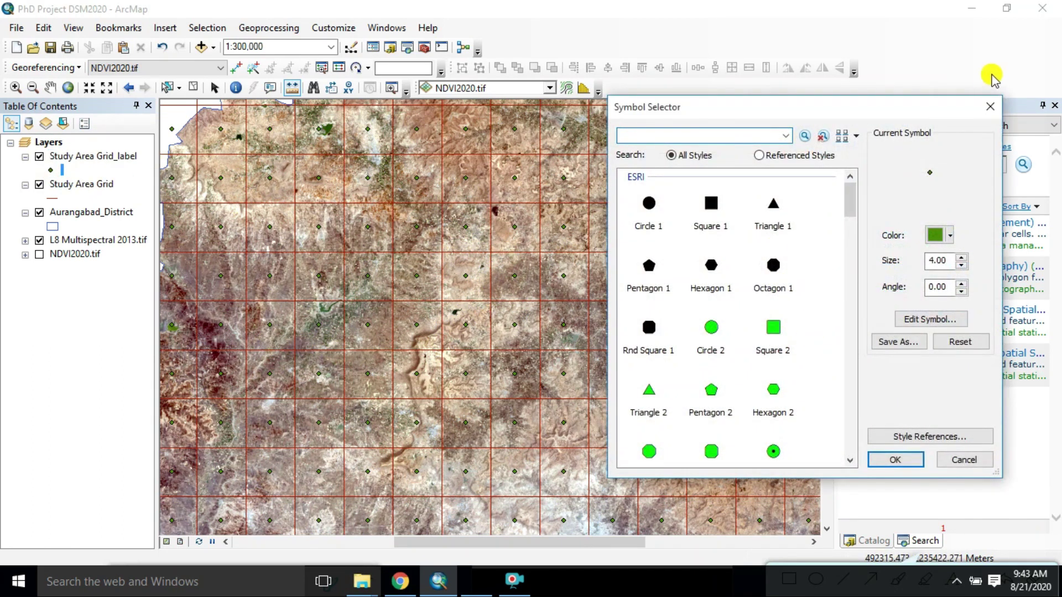
click(989, 107)
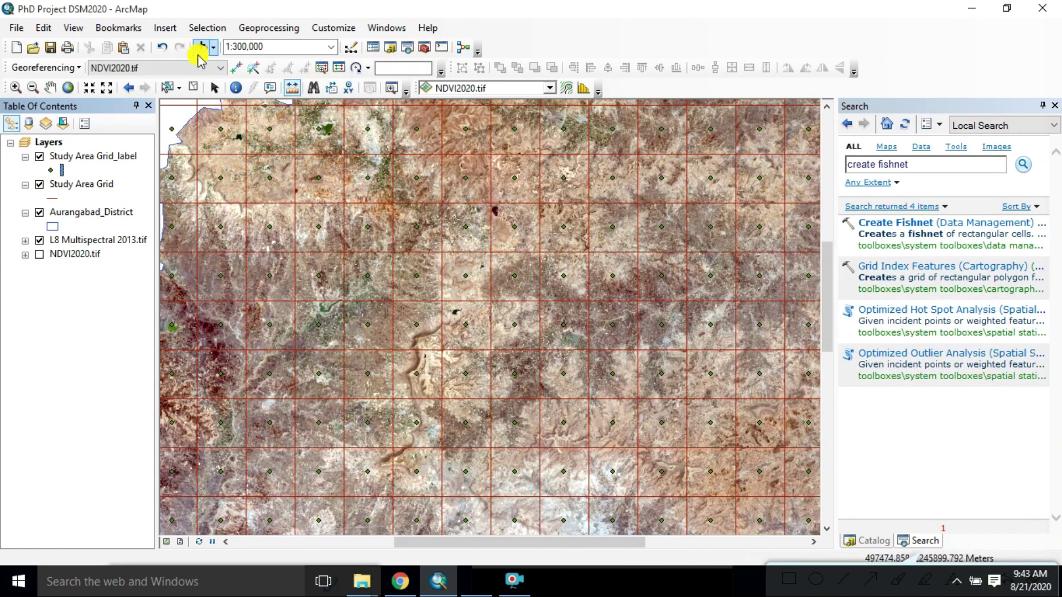
click(49, 88)
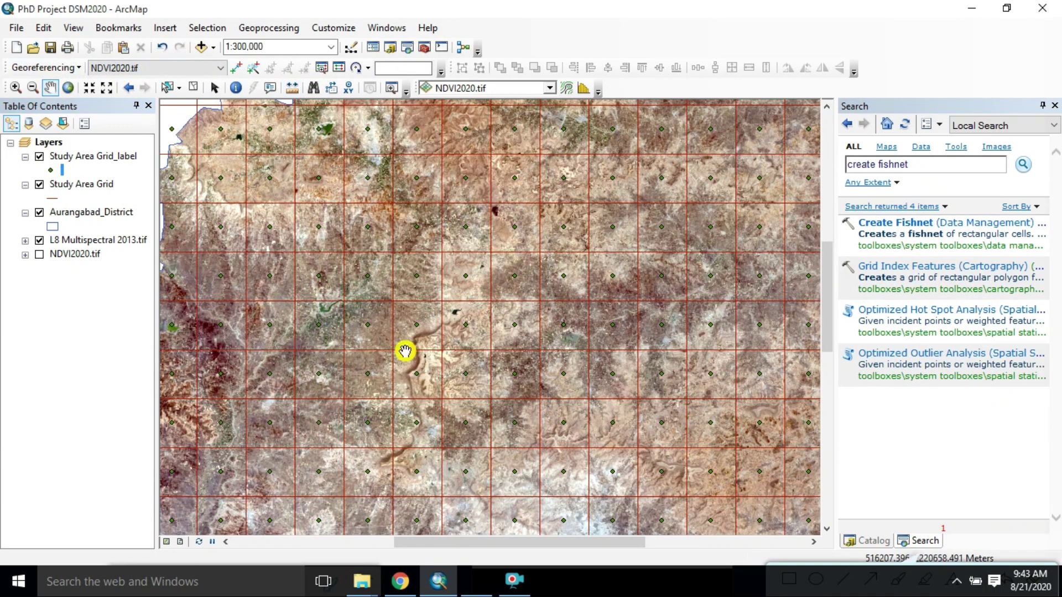
click(52, 173)
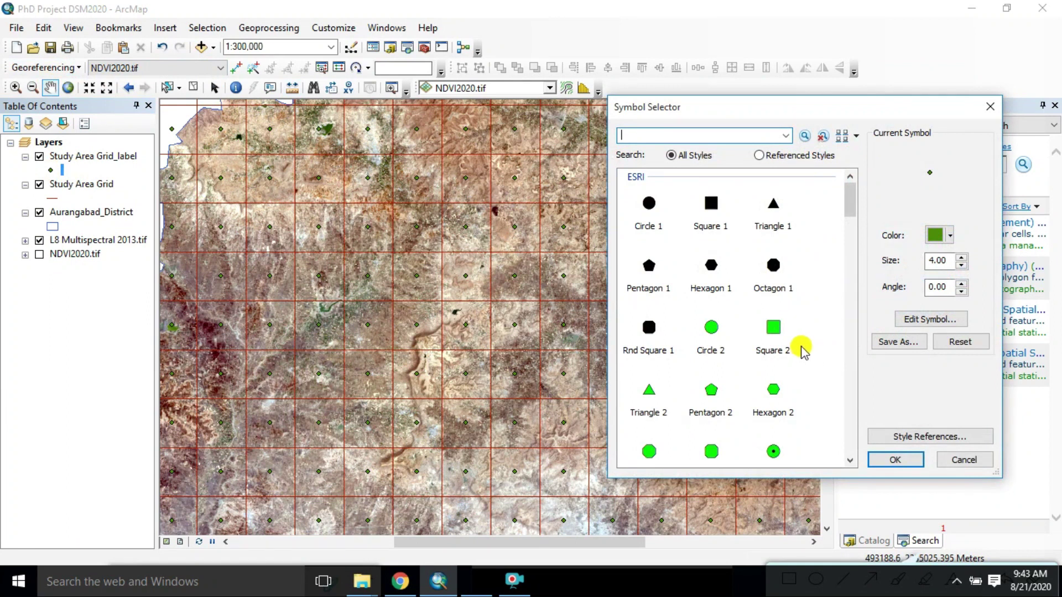
click(952, 235)
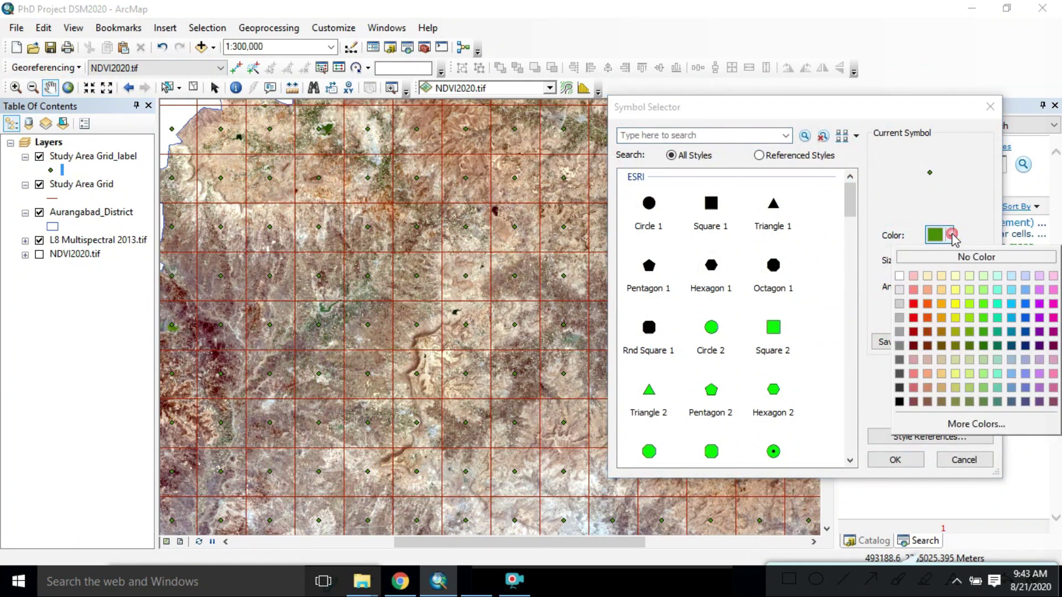
click(917, 306)
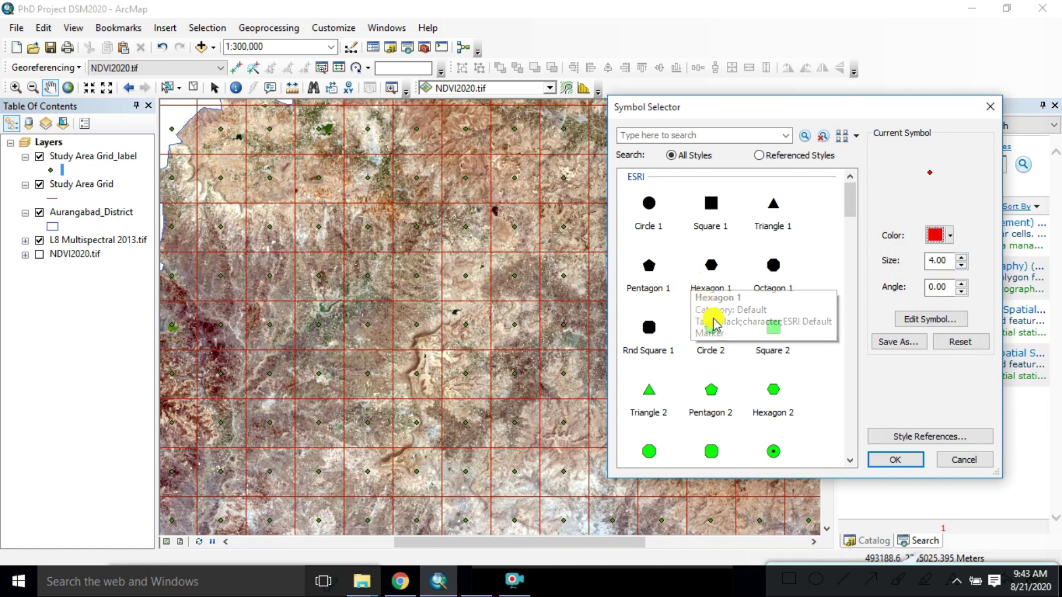
click(712, 451)
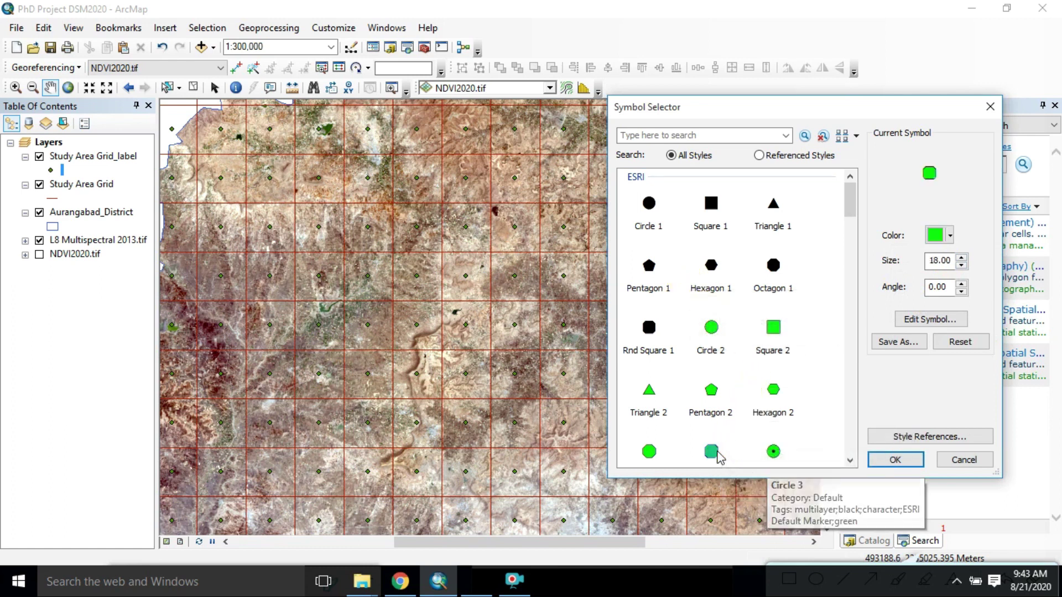
click(903, 461)
scroll(673, 414, down, 1)
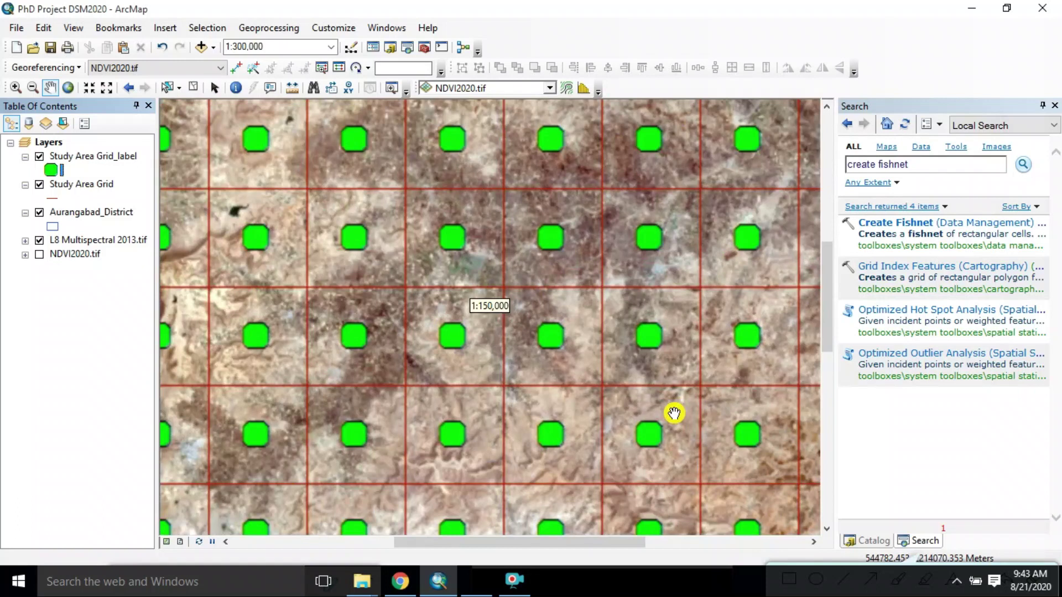
Step: Reduce the marker size of the Study Area Grid_label symbol to 6
scroll(673, 414, up, 2)
scroll(674, 414, up, 3)
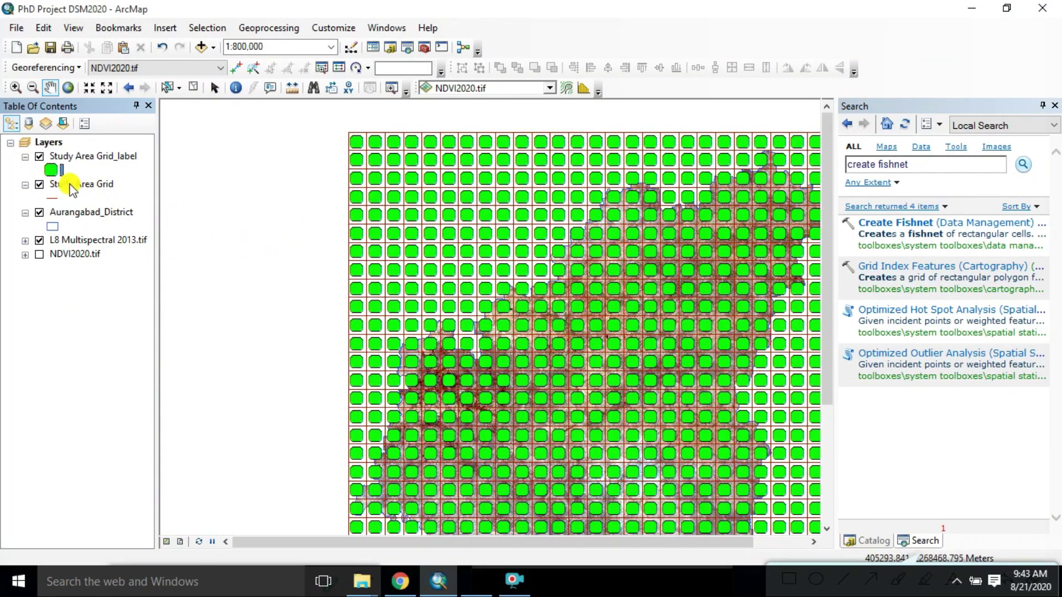
click(54, 172)
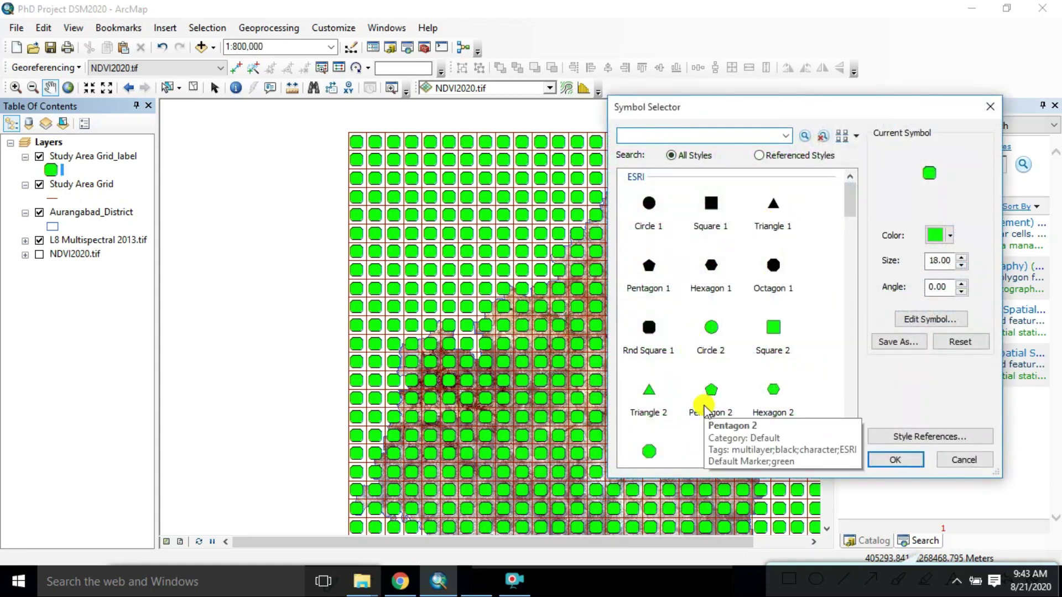
click(962, 266)
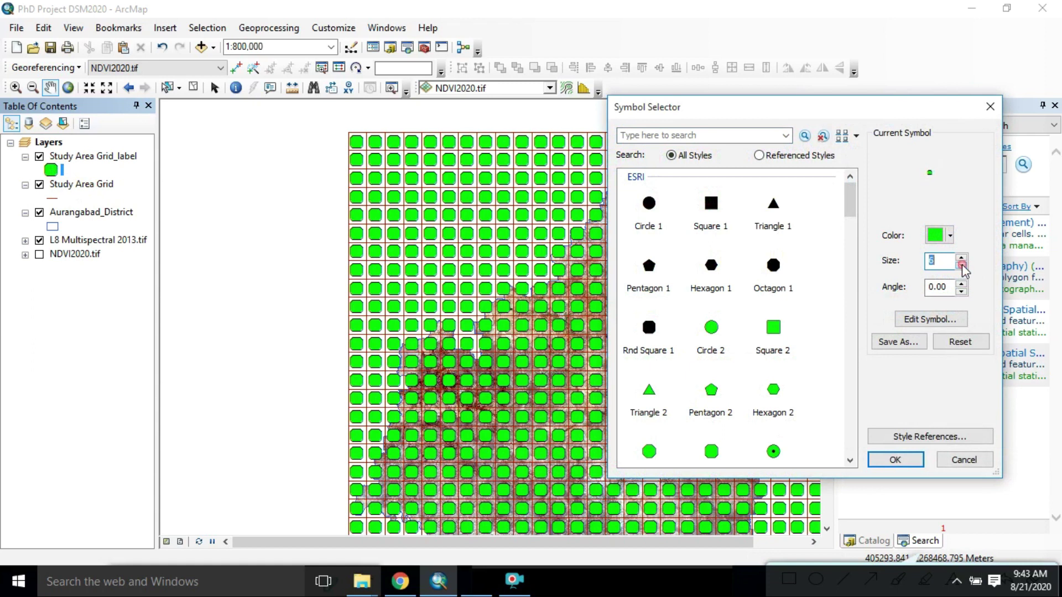
click(897, 461)
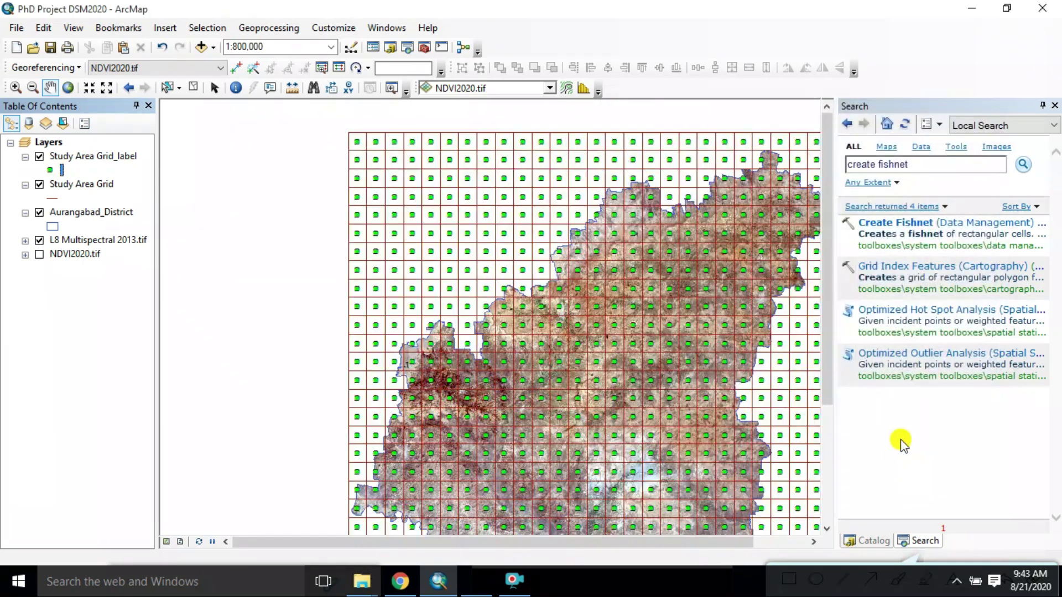
drag(682, 446, 595, 391)
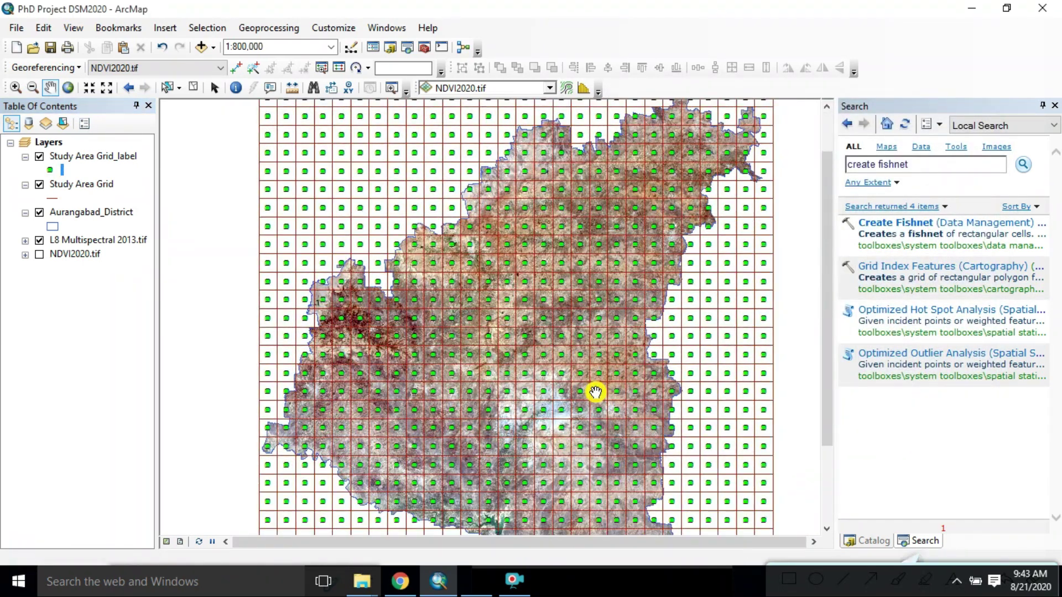
Step: Change the marker symbol of the Study Area Grid_label layer to Circle 6 with a size of 3
scroll(595, 392, up, 2)
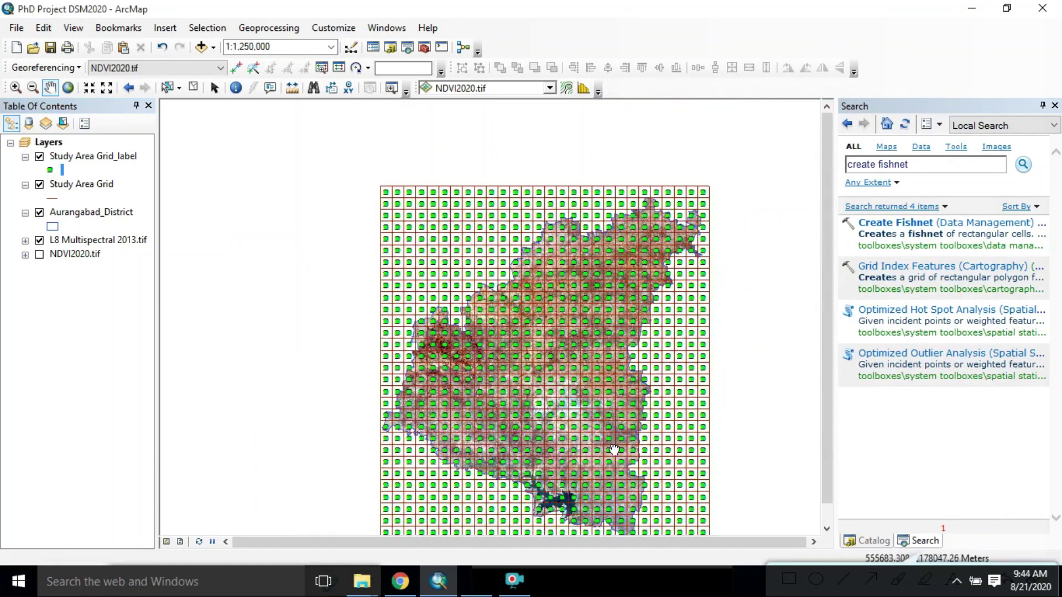
drag(614, 449, 579, 387)
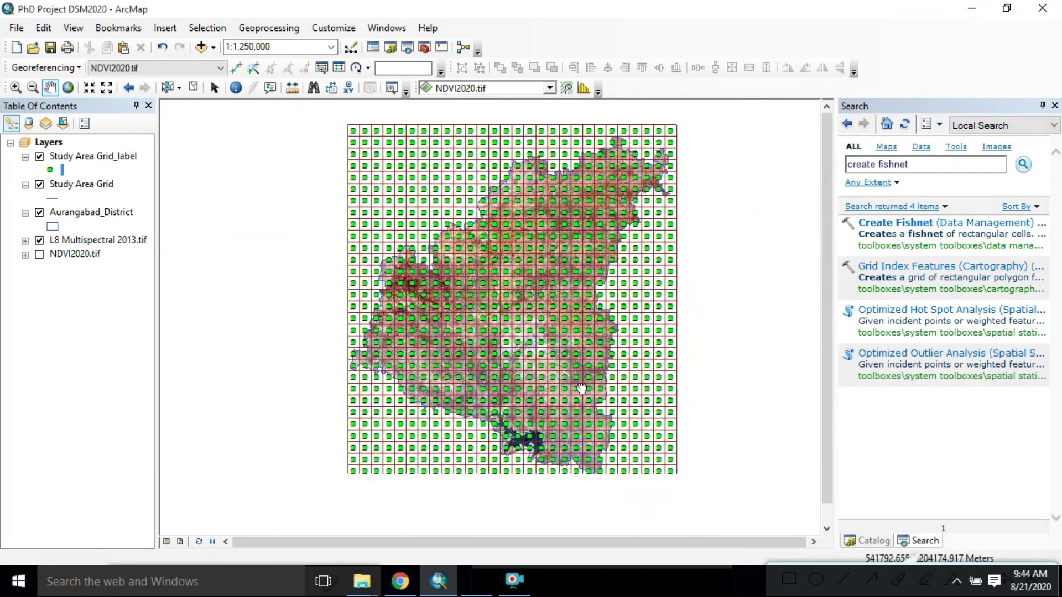
click(52, 170)
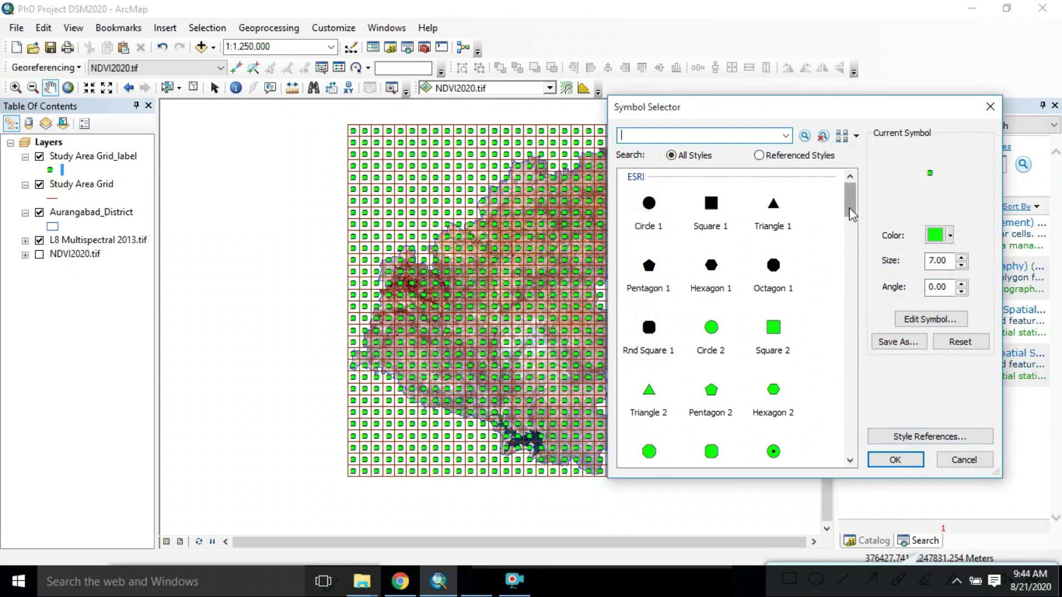
drag(850, 199, 872, 365)
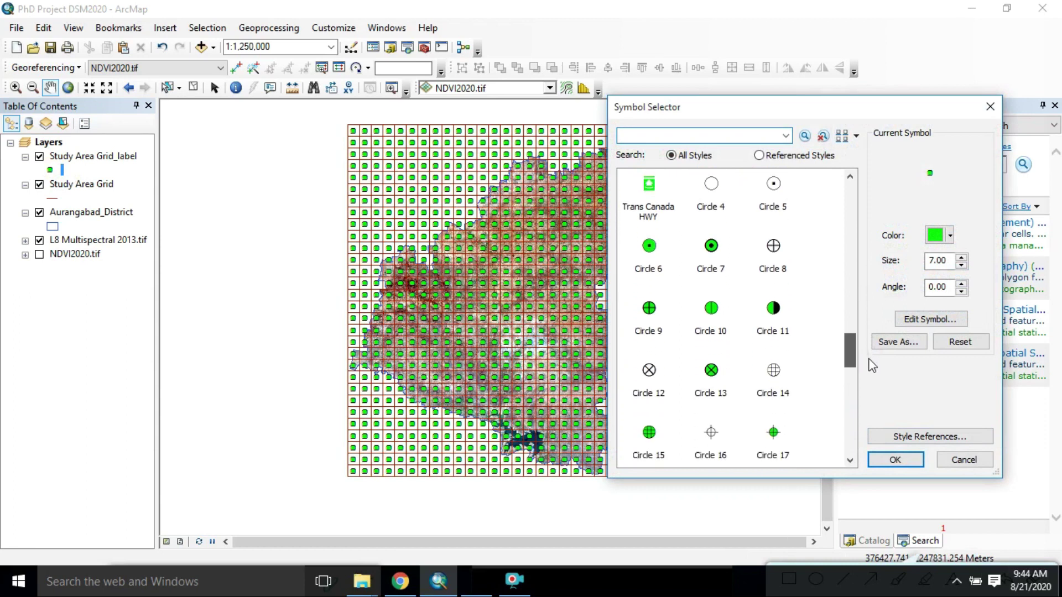
click(650, 247)
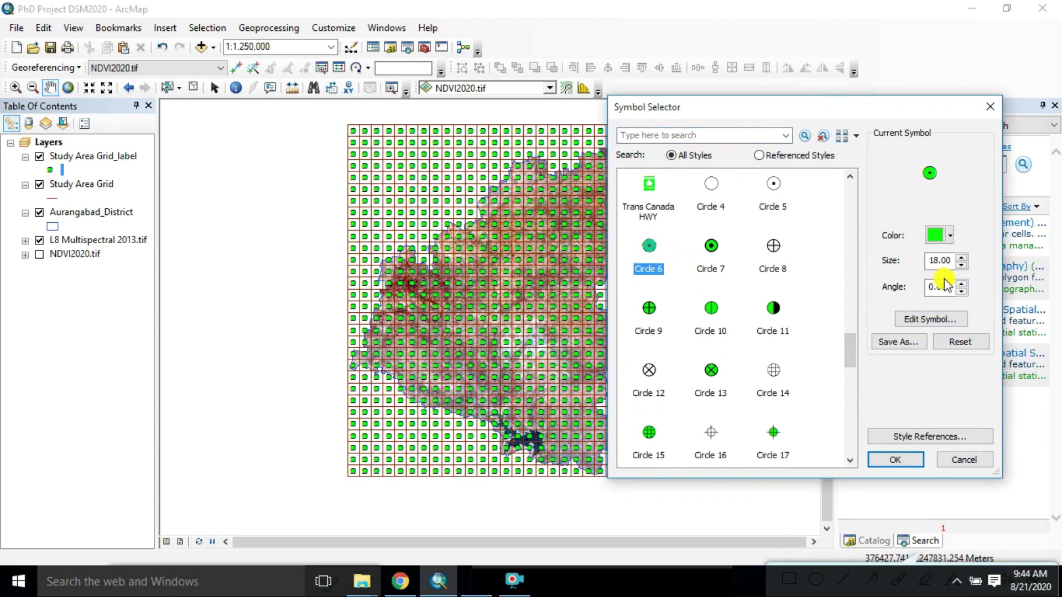
click(963, 257)
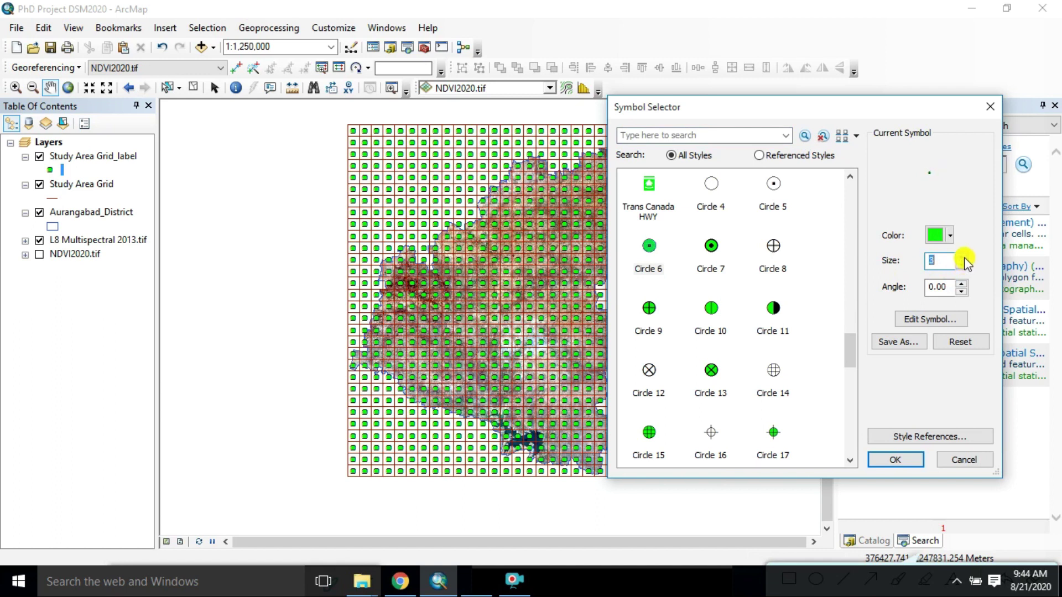
click(910, 462)
Step: Examine how the resized label points and grid lines overlay the imagery, both close up and across the whole district
scroll(435, 288, down, 2)
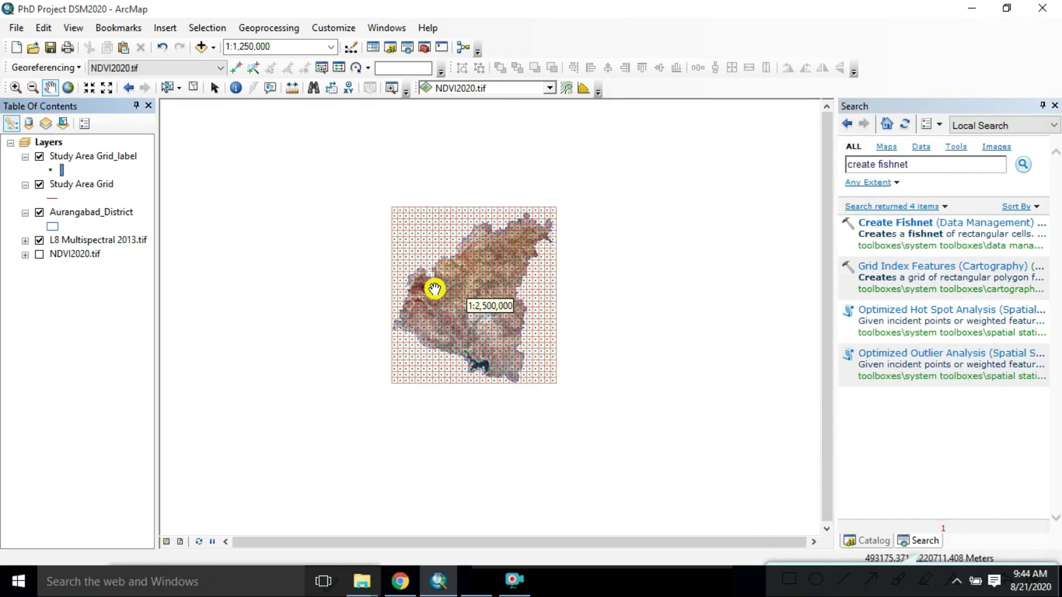
scroll(435, 288, up, 5)
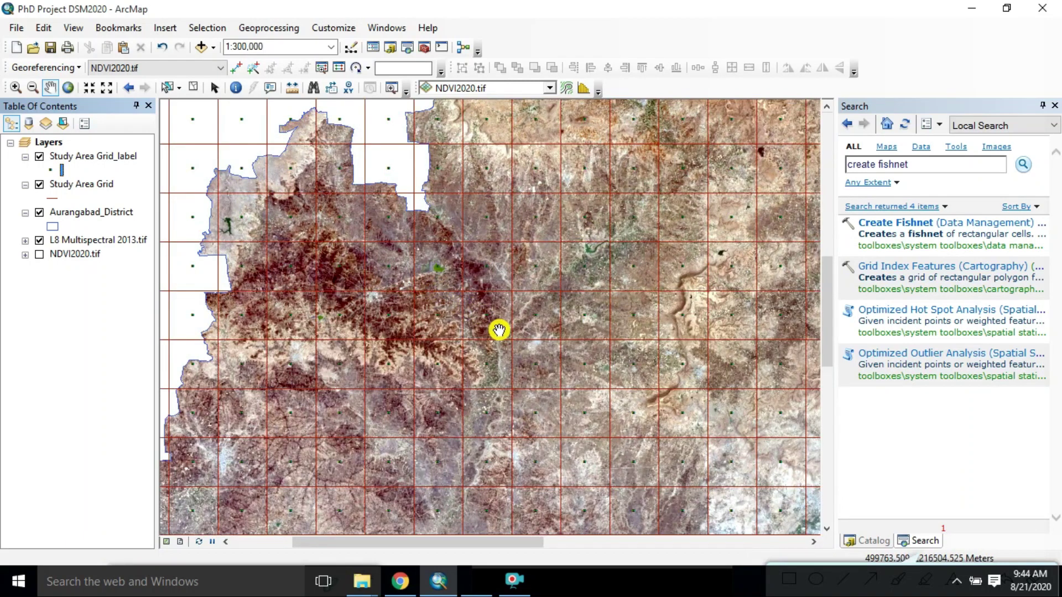
scroll(500, 330, up, 3)
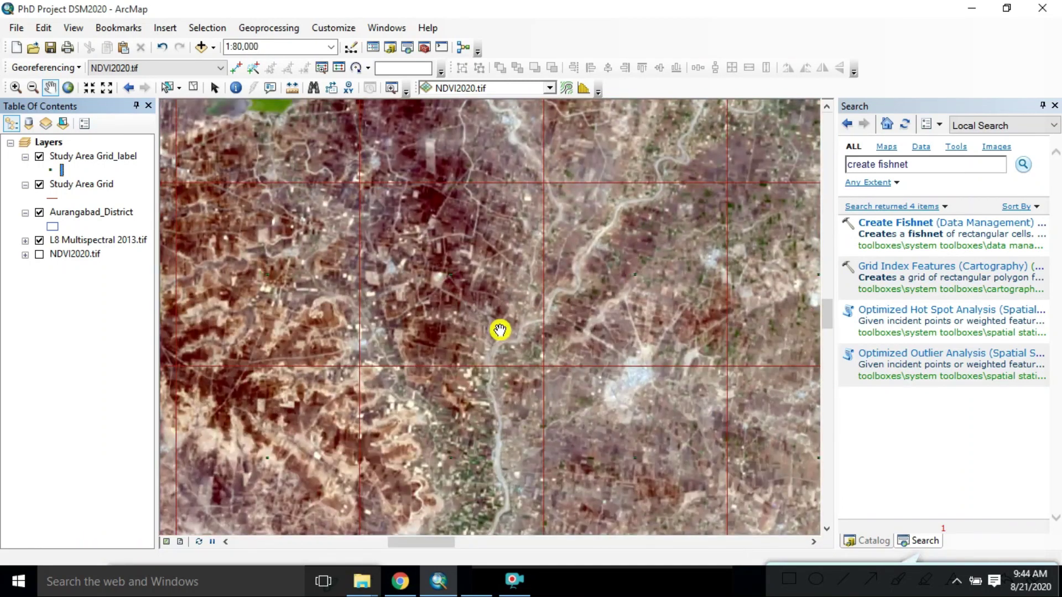
scroll(500, 330, down, 5)
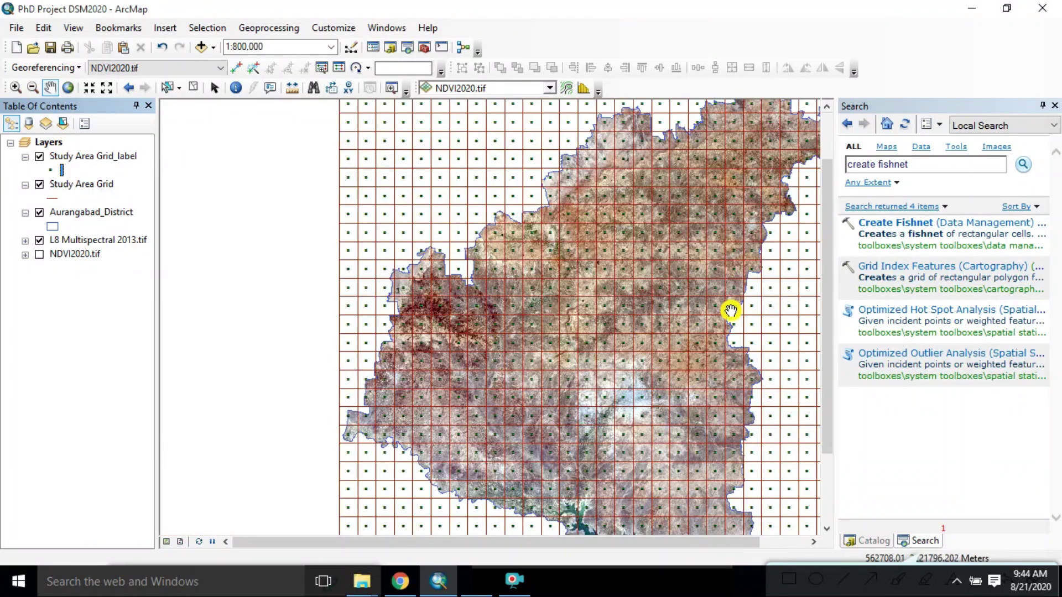
drag(723, 308, 624, 299)
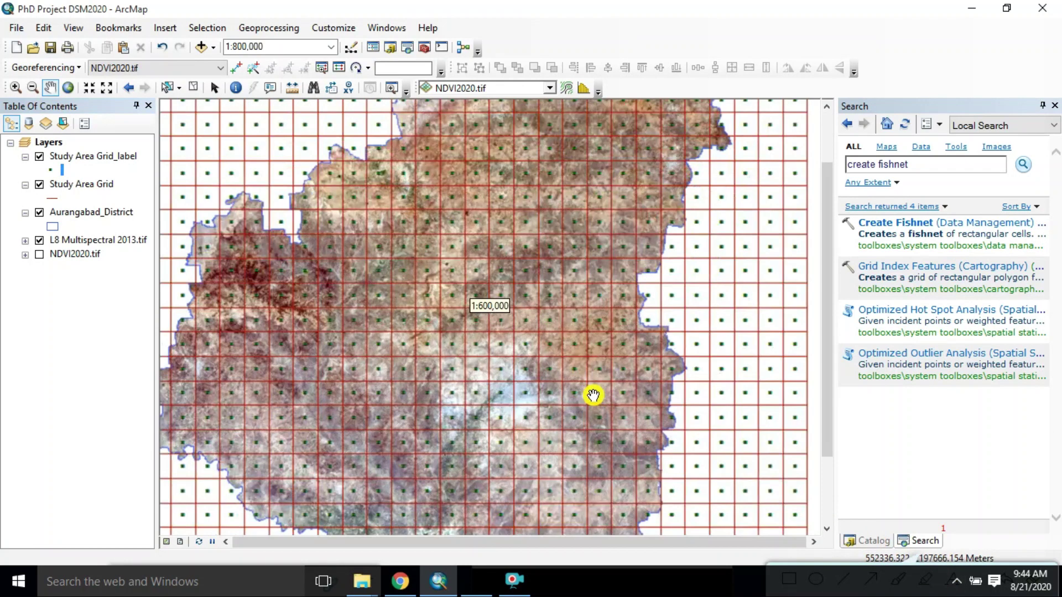
scroll(592, 396, up, 3)
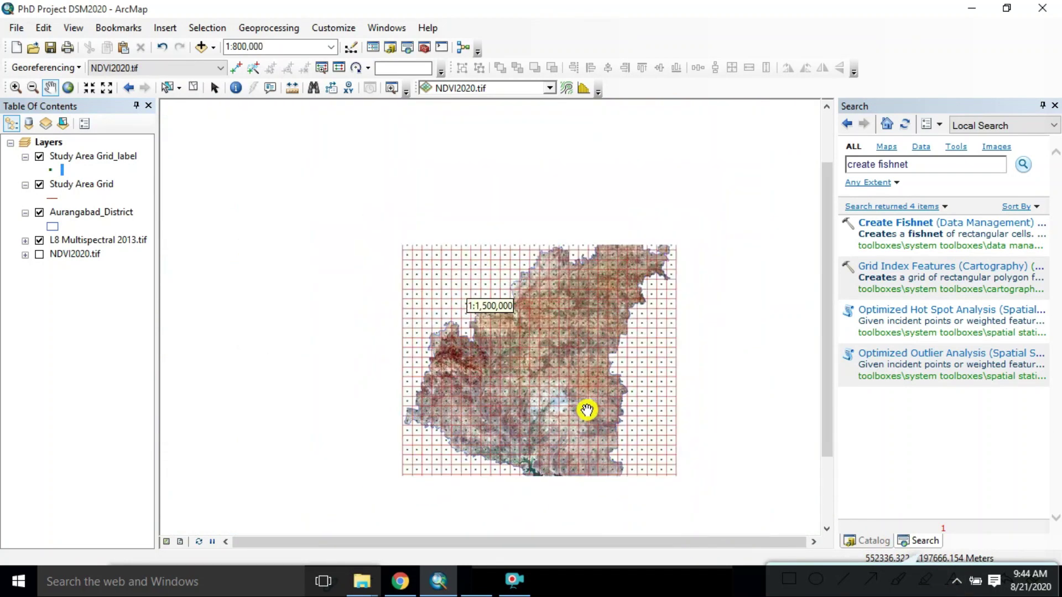
drag(585, 403, 510, 332)
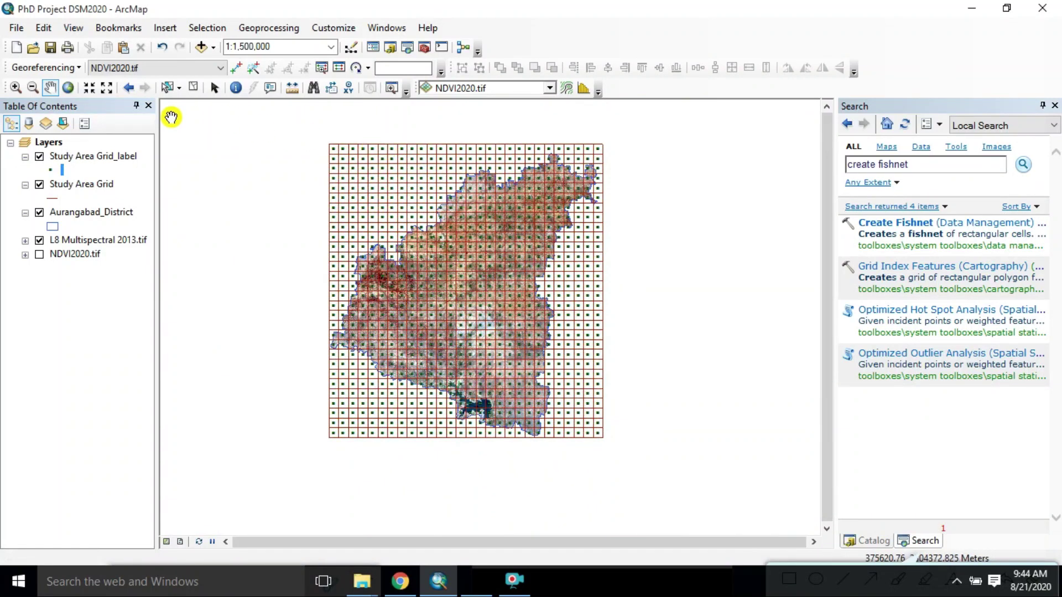
Step: Add the National Geographic basemap to the map
click(213, 48)
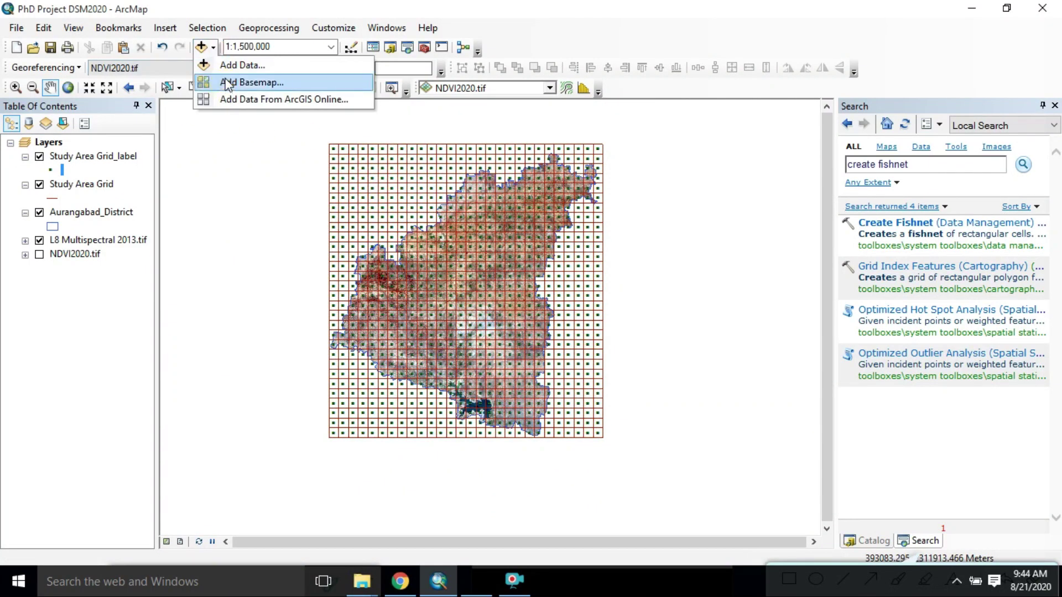
click(225, 81)
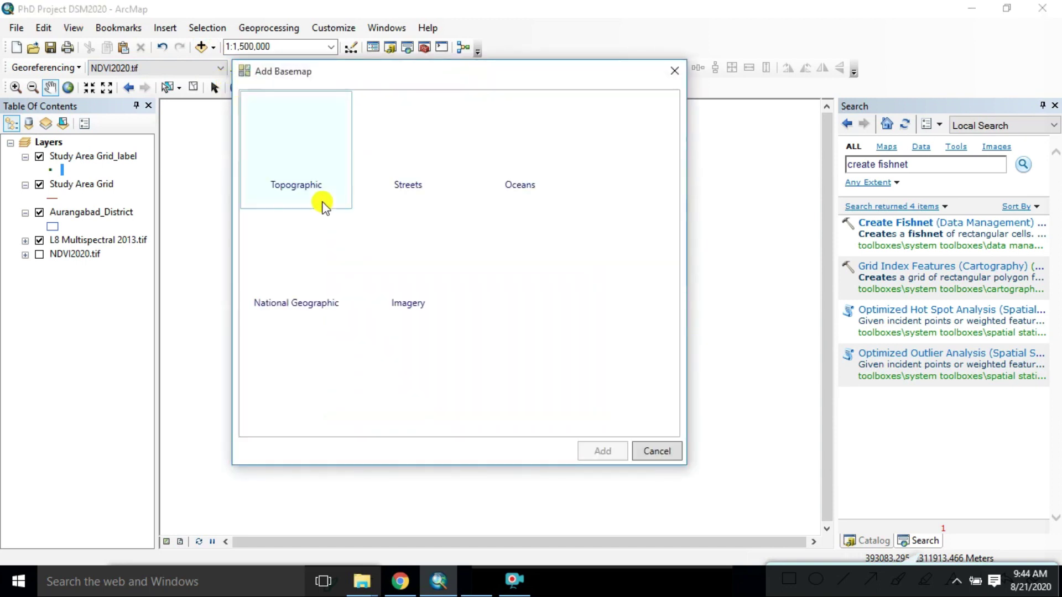
click(320, 248)
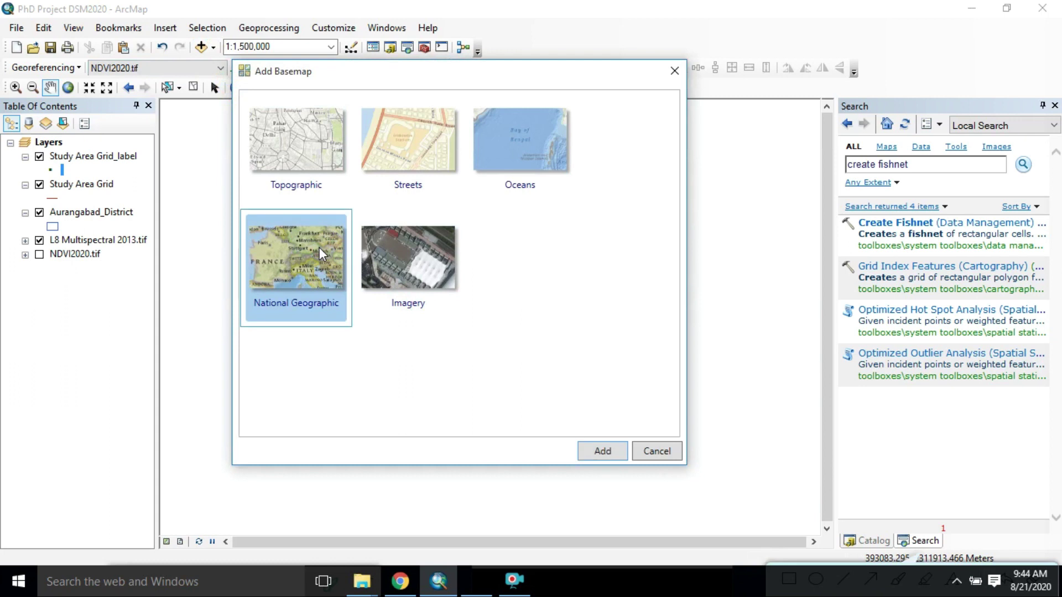
click(612, 452)
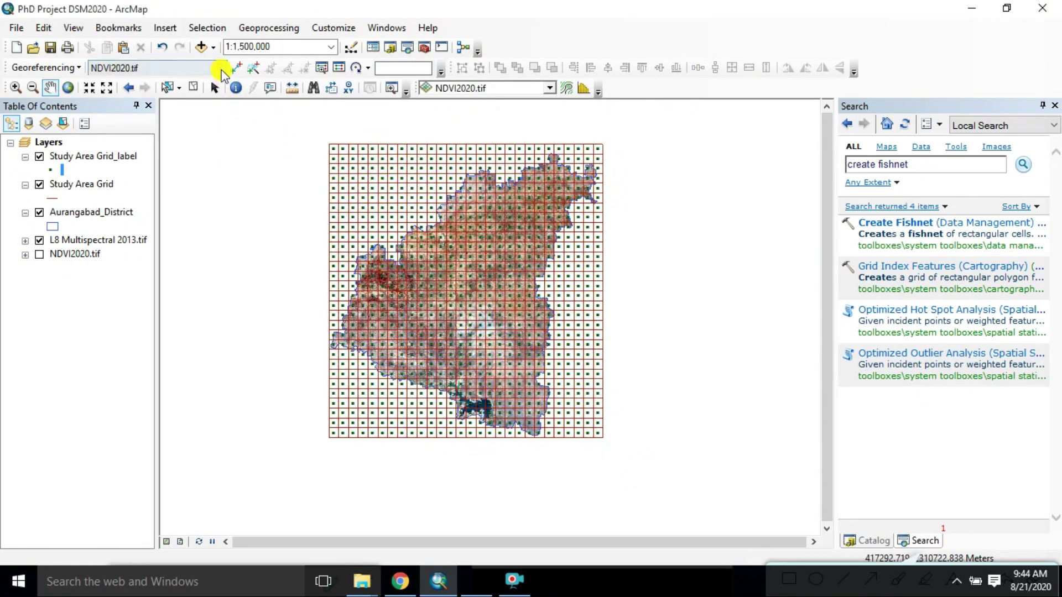
click(214, 48)
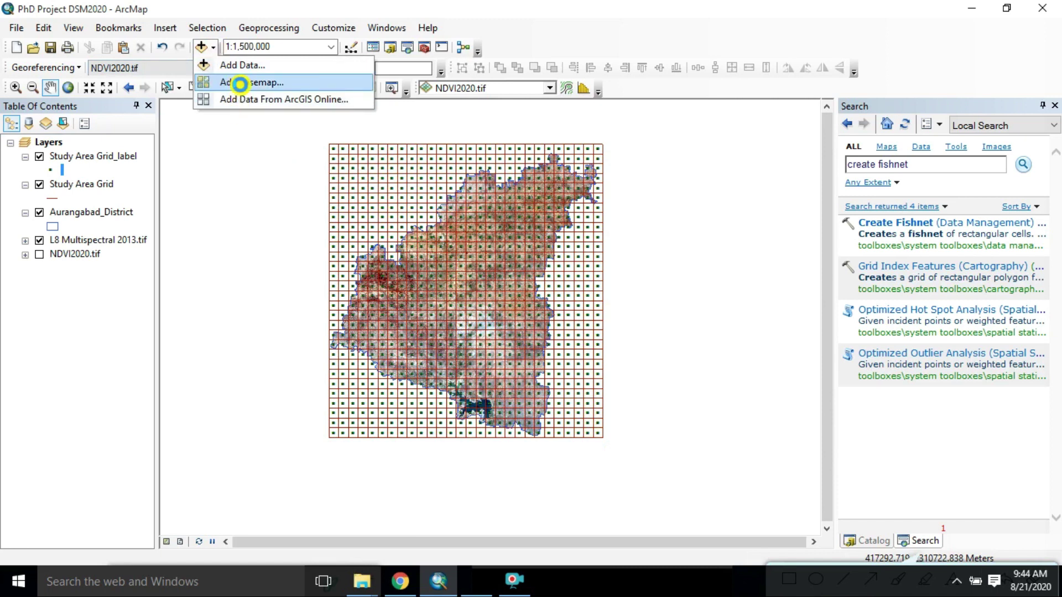
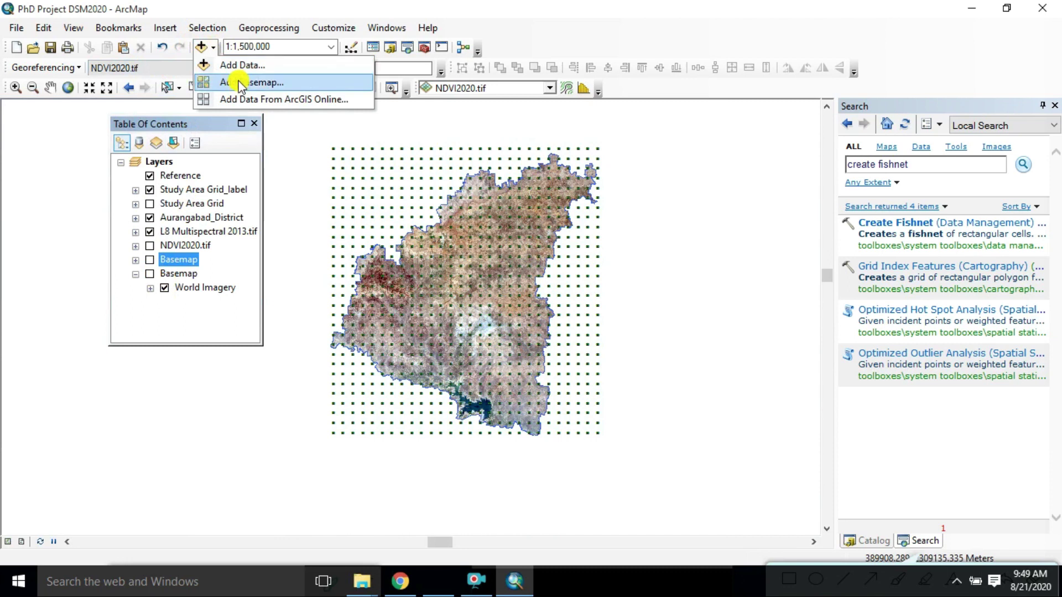
click(241, 82)
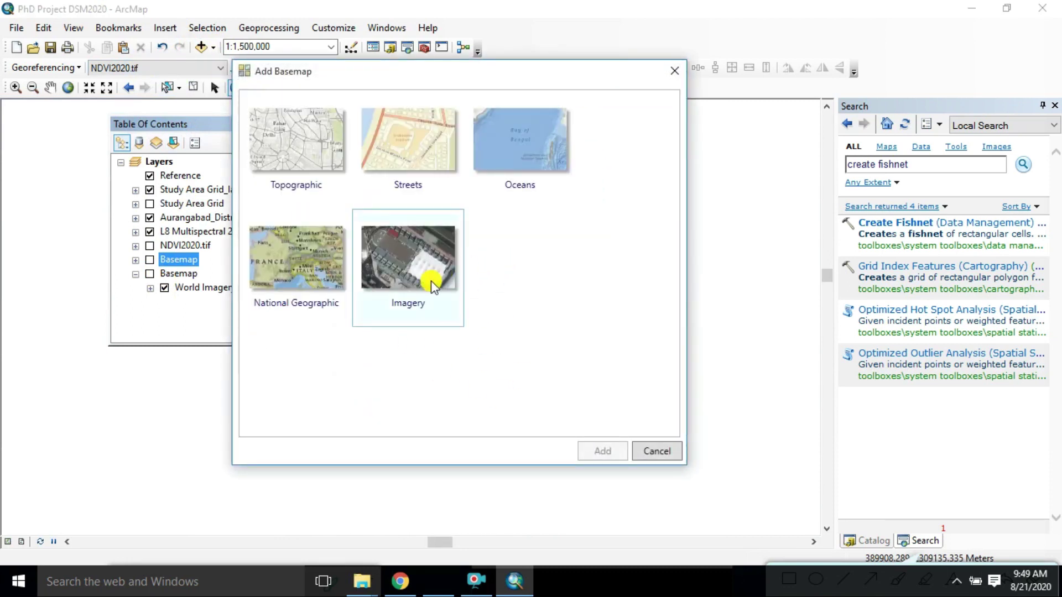
click(654, 452)
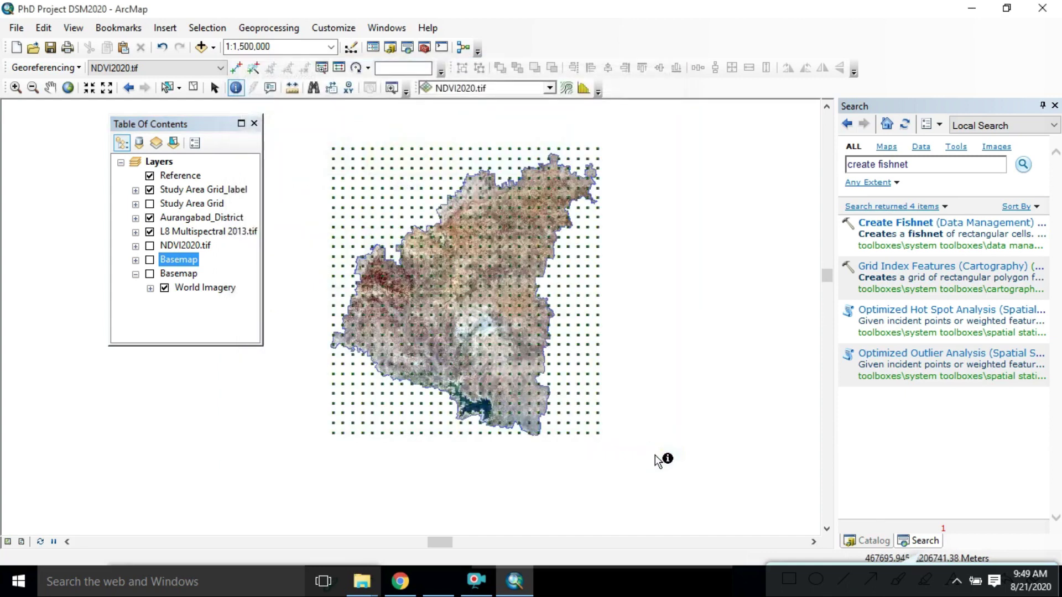
Step: Display the World Imagery basemap beneath the district imagery and grid points, and inspect the overlay
click(149, 287)
scroll(150, 287, up, 3)
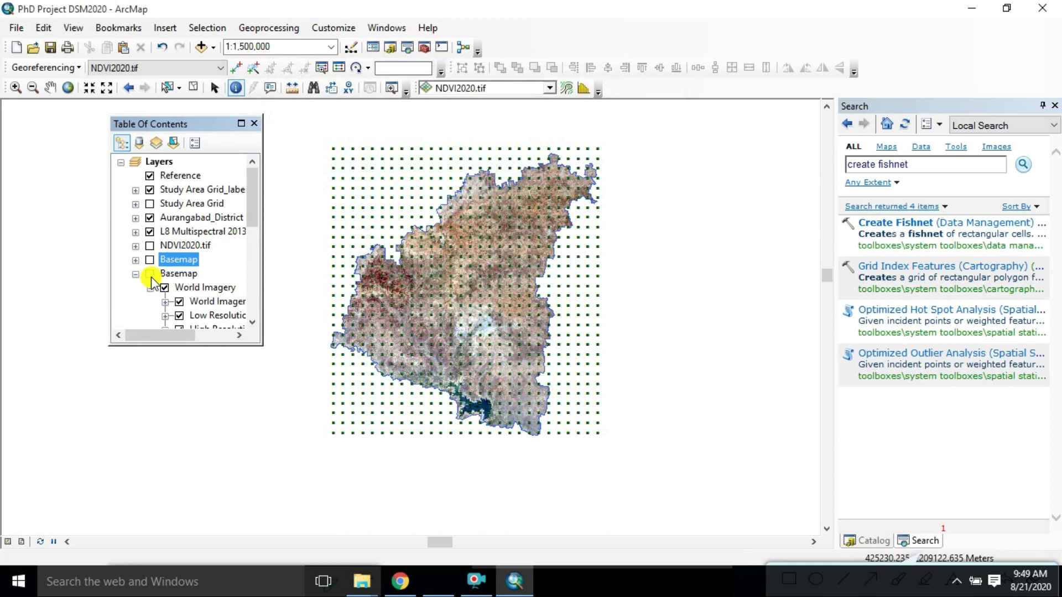
click(150, 287)
click(150, 273)
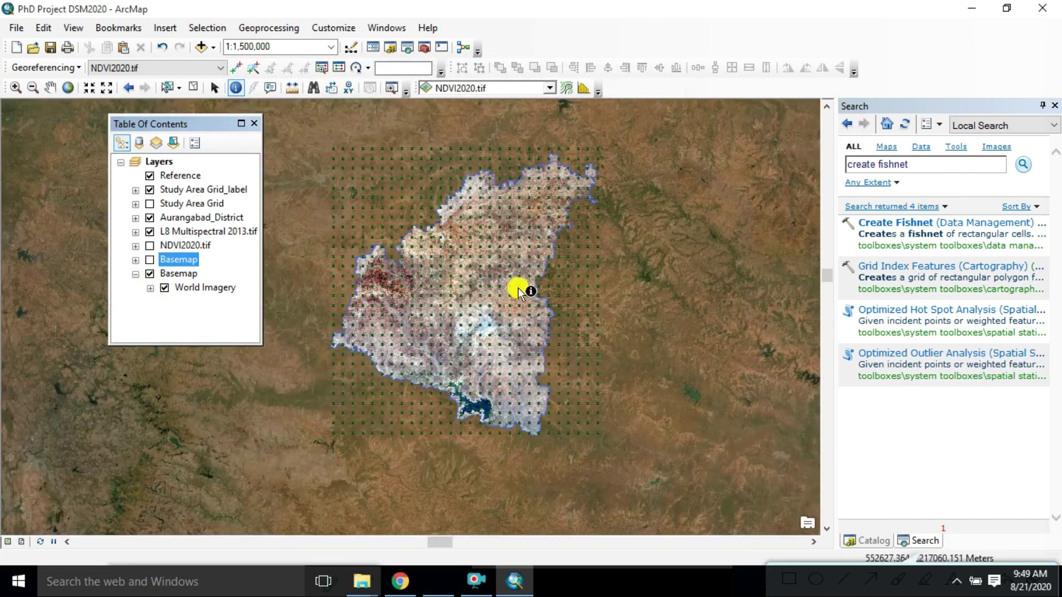
scroll(441, 272, up, 1)
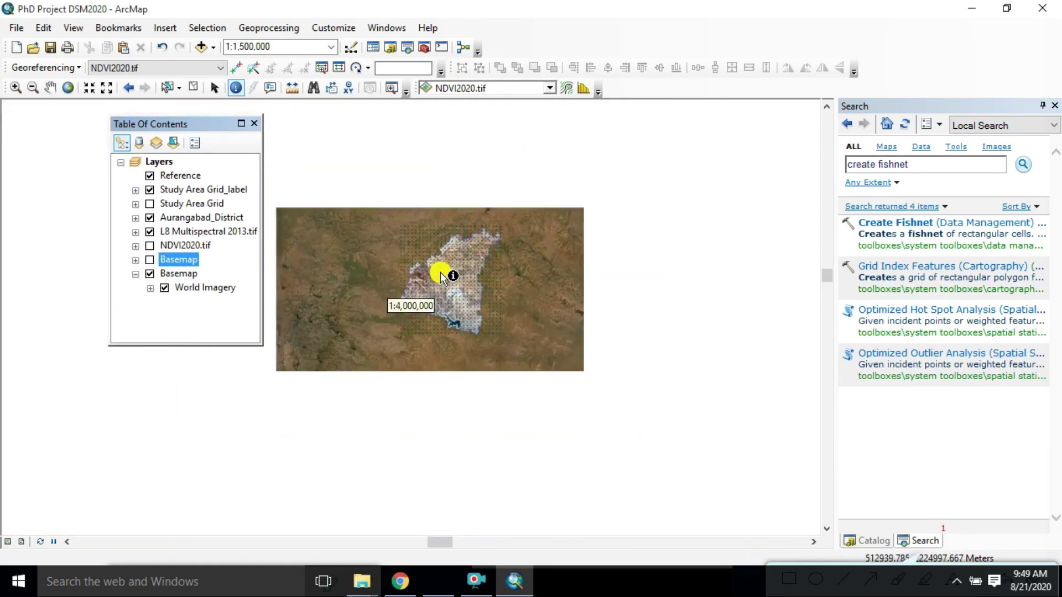
scroll(440, 272, down, 2)
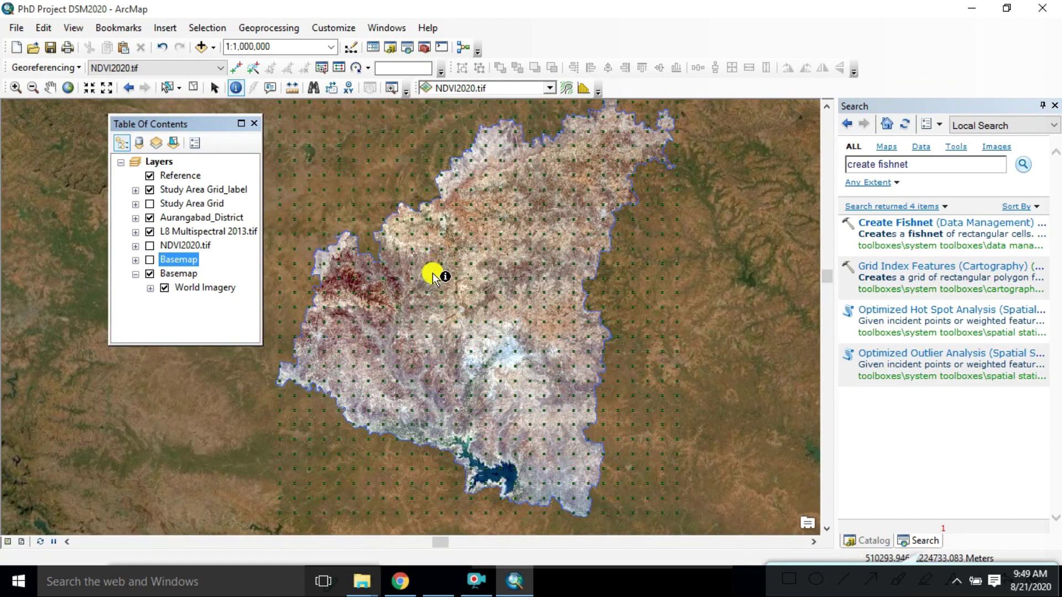
Step: Hide the L8 Multispectral 2013.tif layer and toggle the Aurangabad_District boundary off and on over the basemap
click(149, 232)
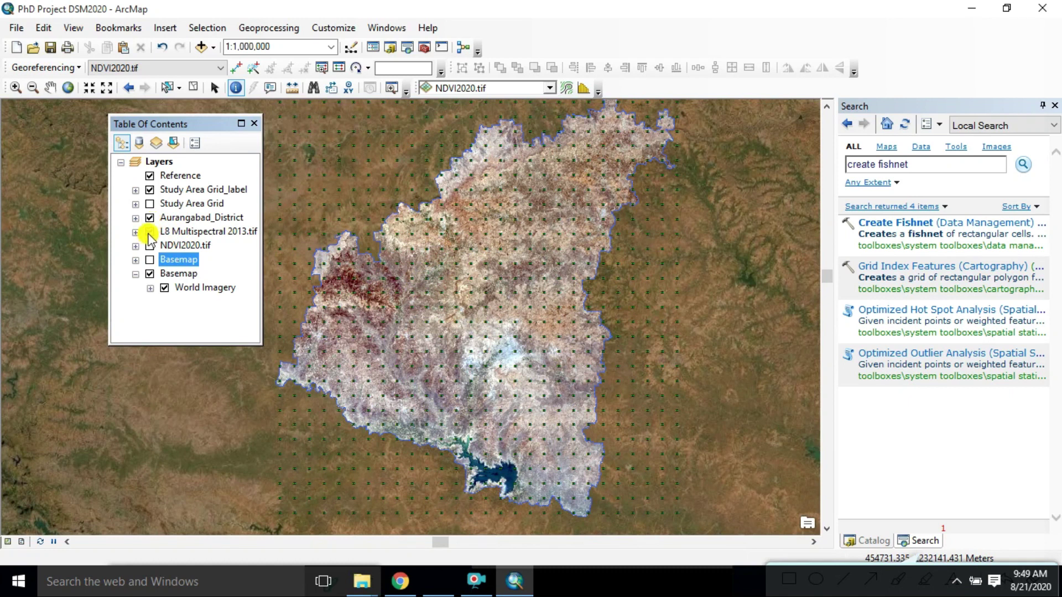
click(149, 231)
click(149, 218)
click(149, 218)
click(150, 218)
click(150, 219)
Step: Toggle the visibility of the Study Area Grid layer to compare the grid lines with the basemap imagery
click(152, 204)
click(150, 204)
click(150, 204)
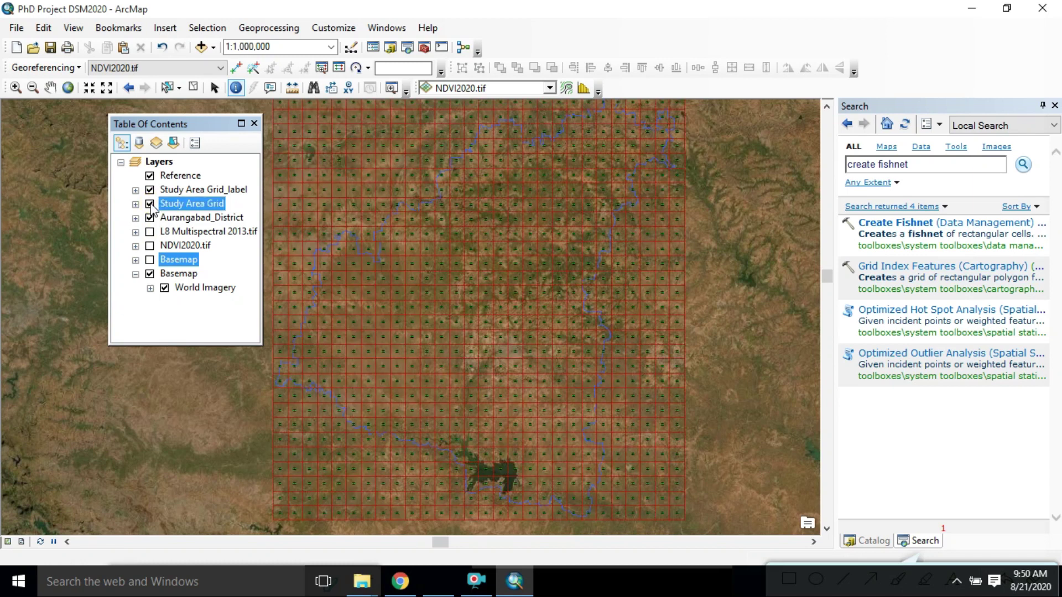
Step: Change the line symbol of the Study Area Grid layer to Highway and display the layer over the basemap
click(135, 204)
click(163, 217)
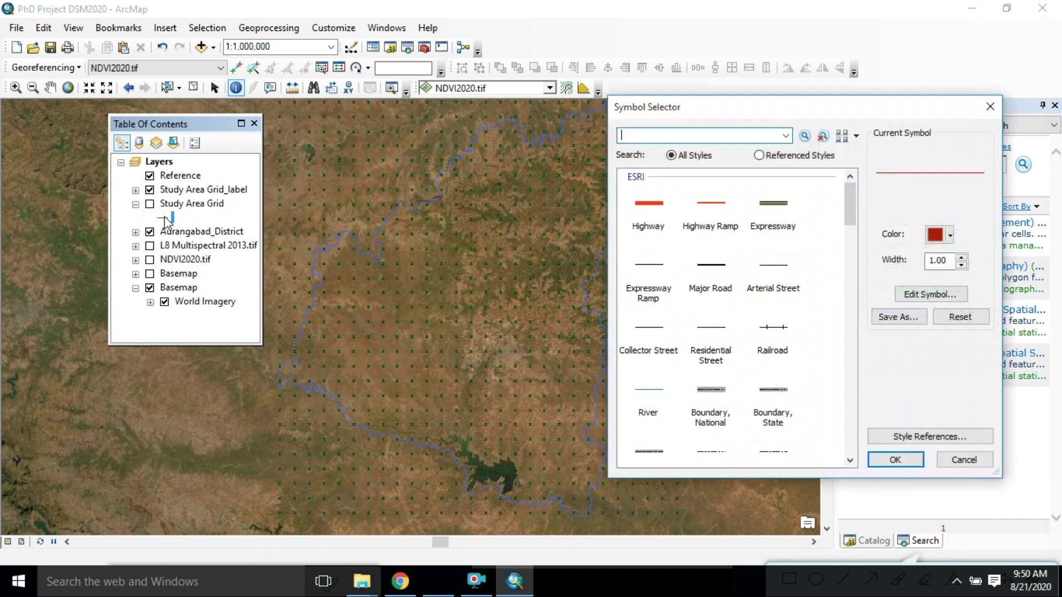
click(647, 202)
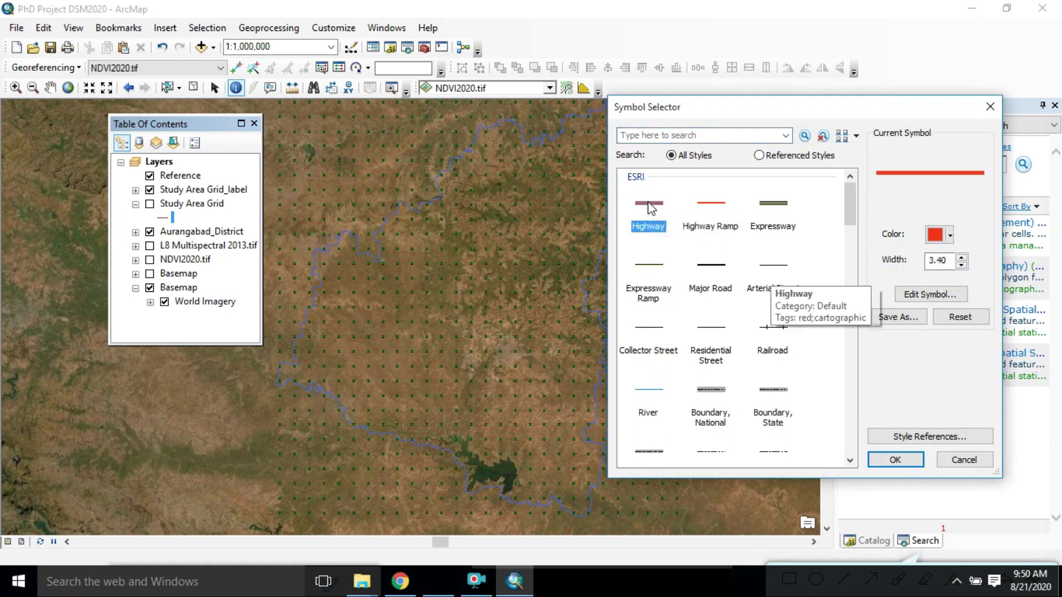
click(916, 464)
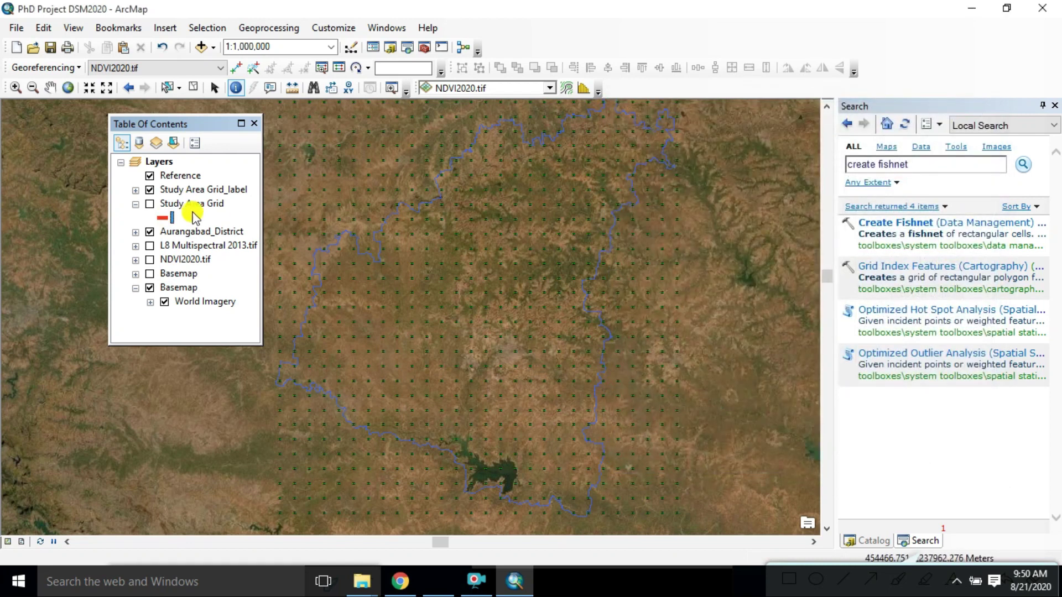
click(150, 211)
click(150, 205)
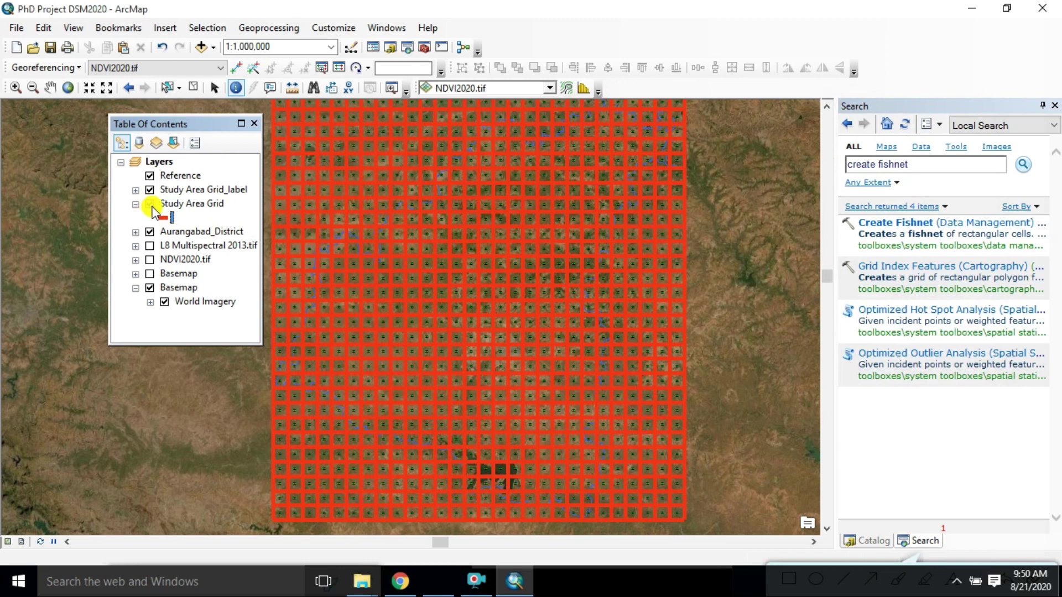
Step: Recolor the Study Area Grid lines yellow and reduce their width to 0
click(164, 217)
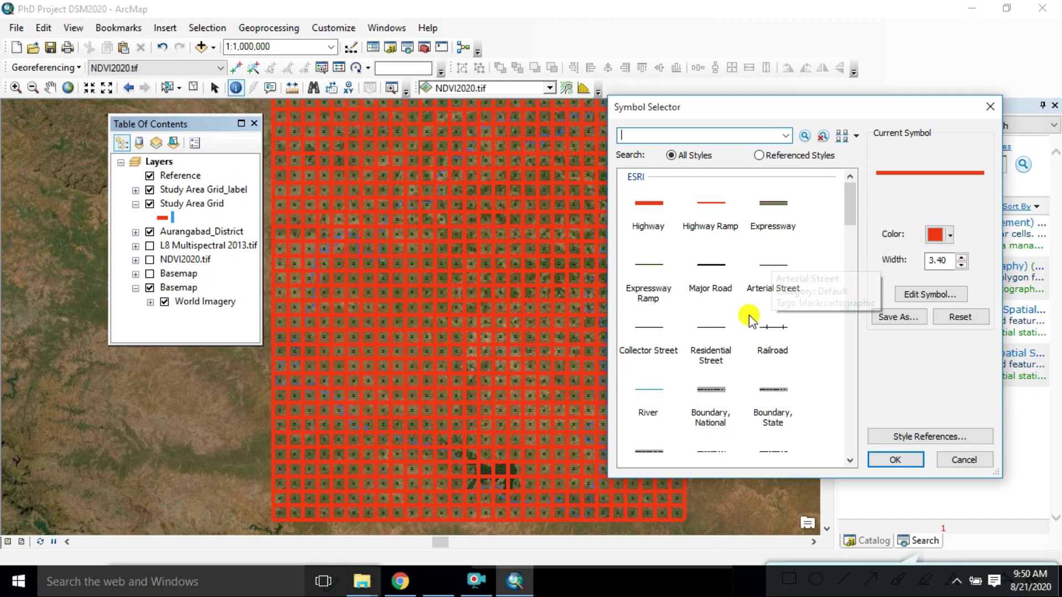
scroll(745, 320, down, 3)
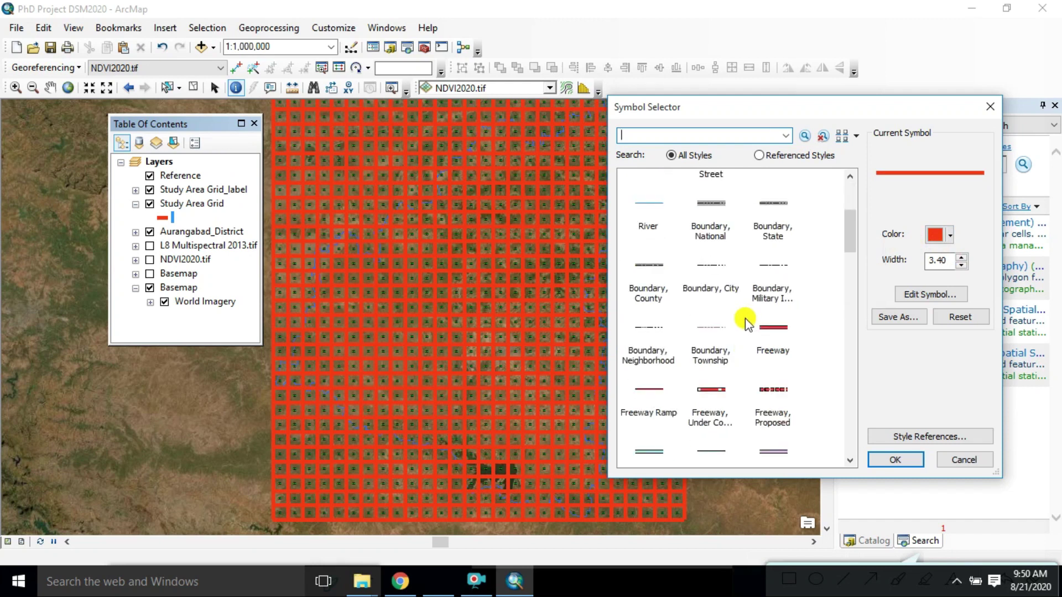
click(951, 239)
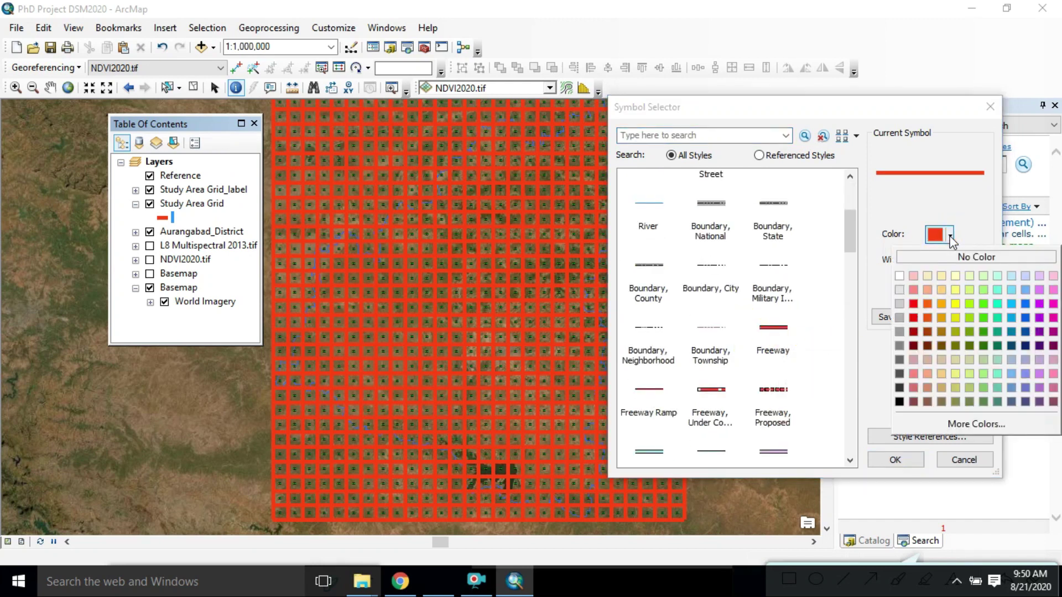
click(953, 302)
click(962, 266)
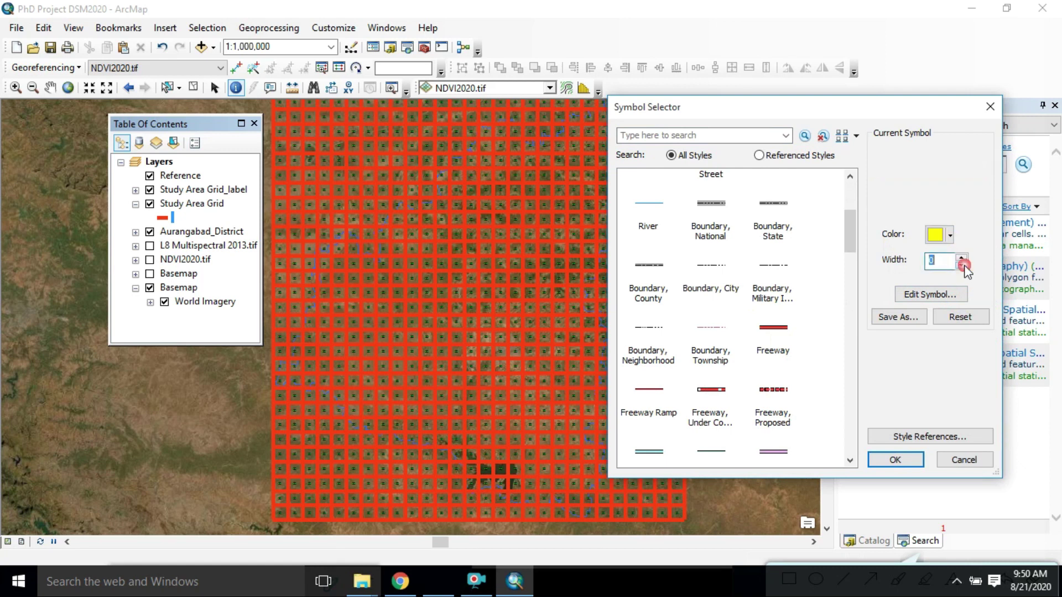
click(962, 266)
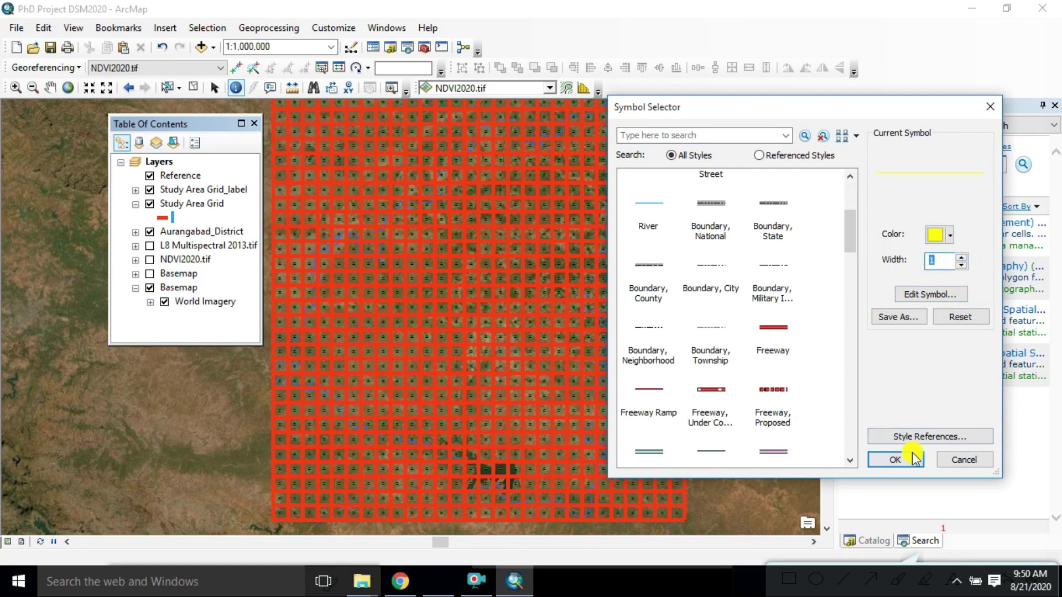
click(896, 460)
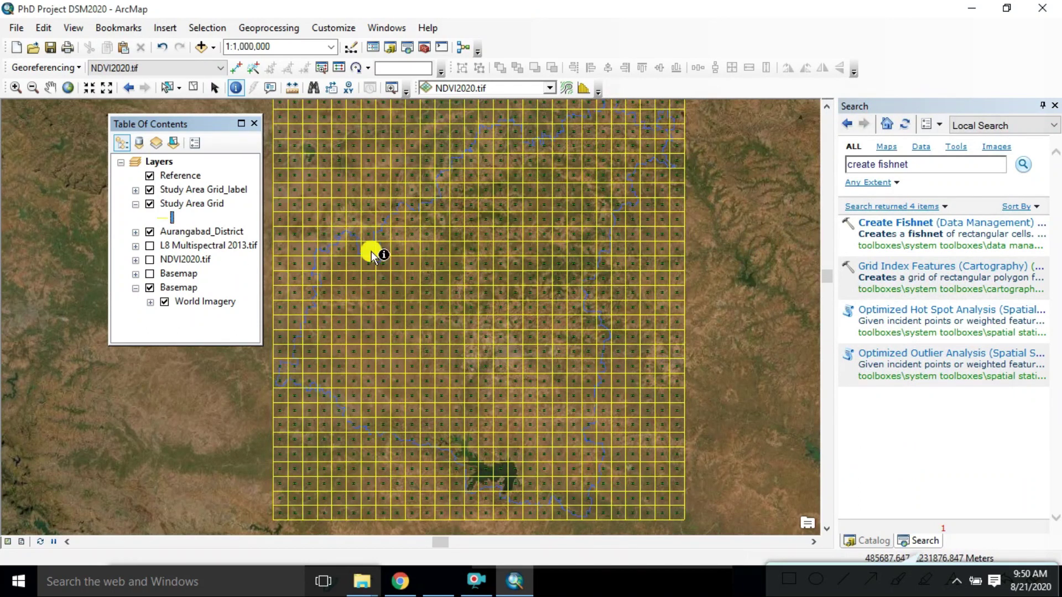
Step: Change the line symbol of the Study Area Grid layer to the River style
click(166, 217)
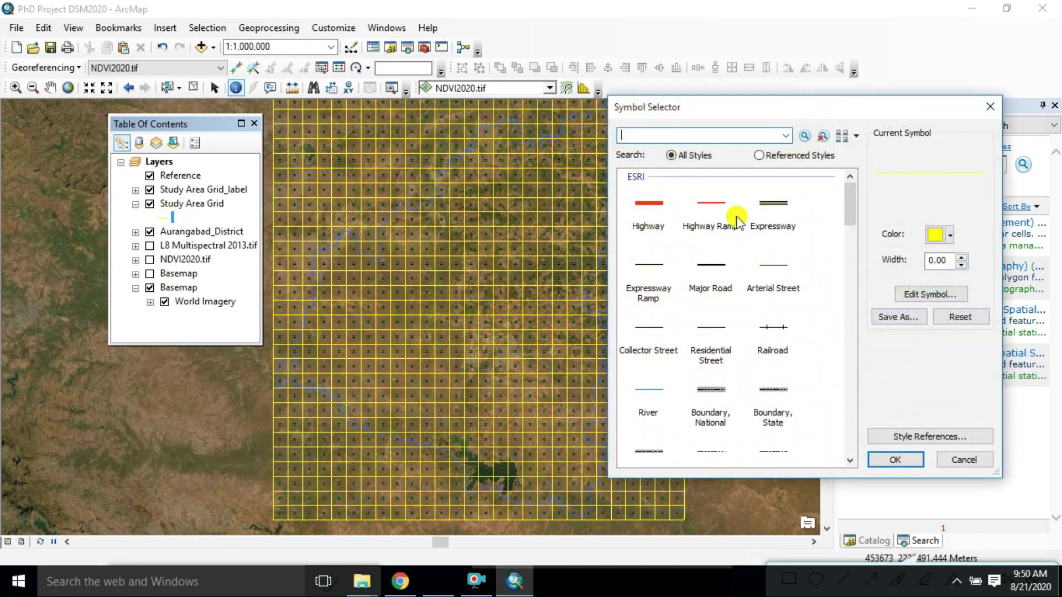
click(648, 390)
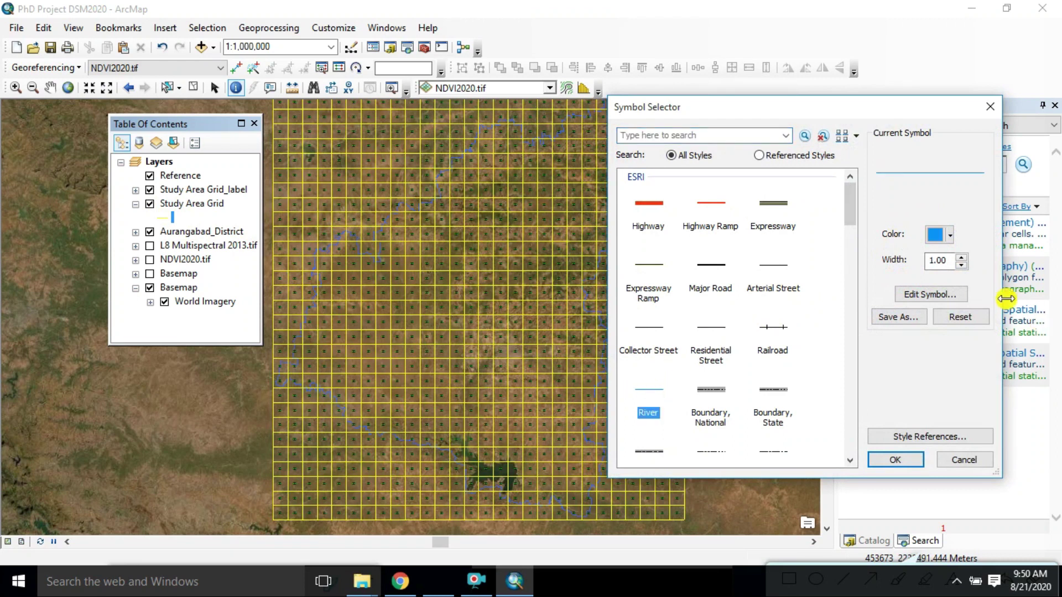
click(899, 461)
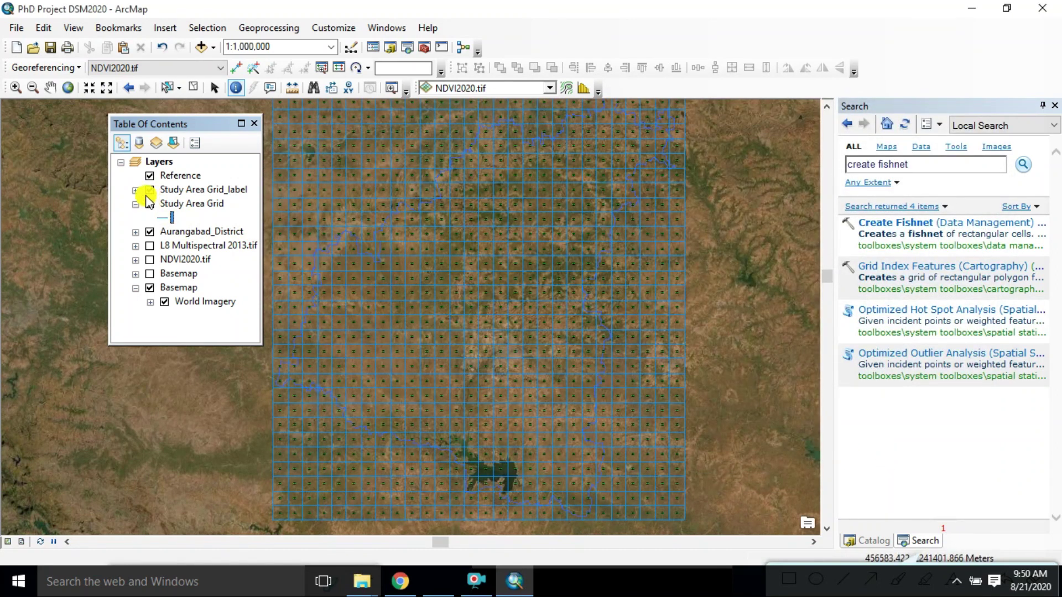
Step: Recolor the point markers of the Study Area Grid_label layer yellow and inspect them over the imagery
click(136, 191)
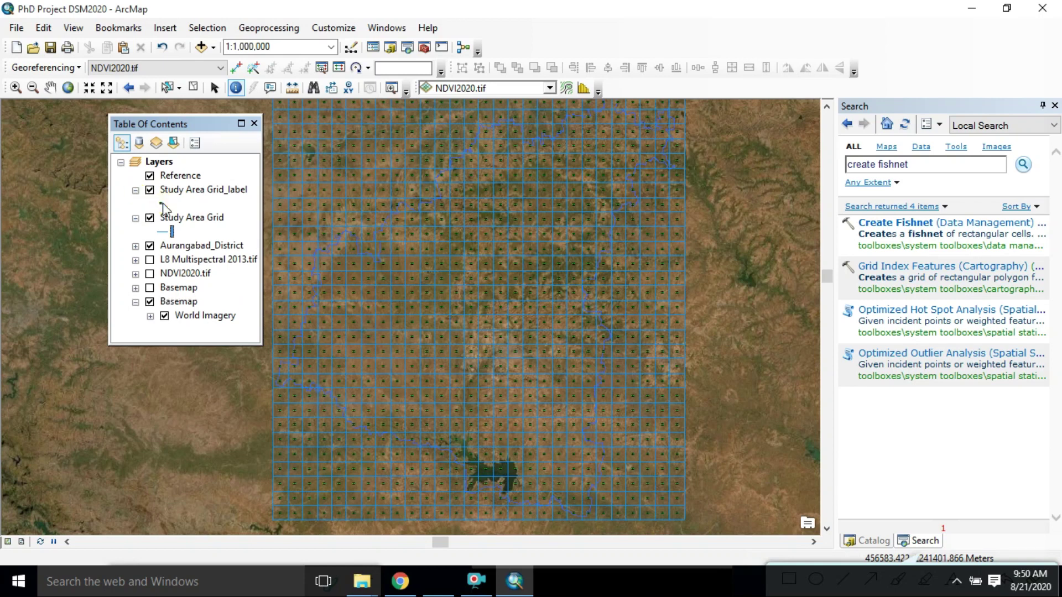
click(161, 203)
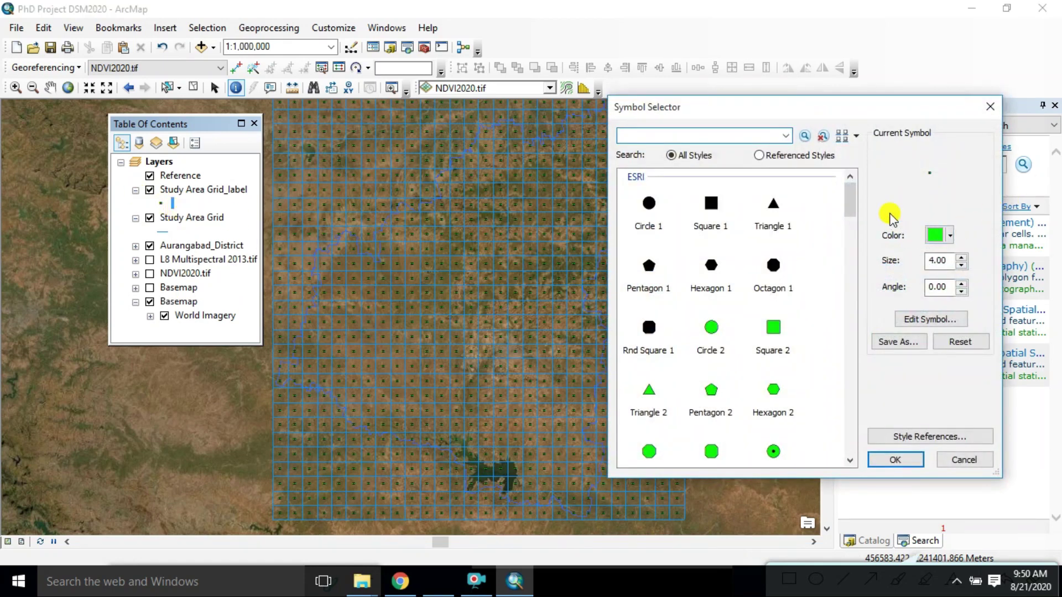
click(856, 205)
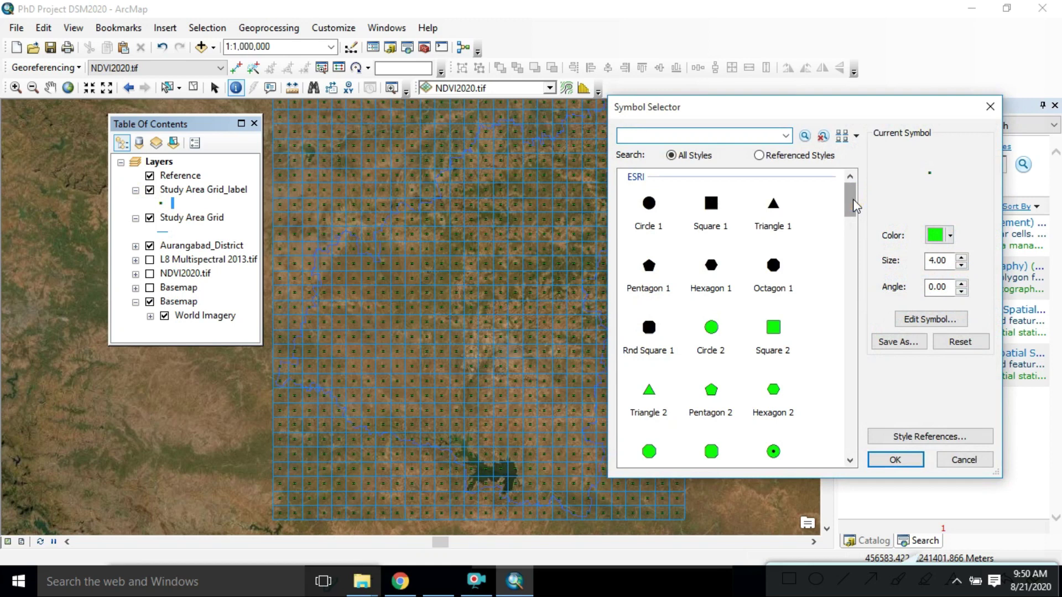
drag(856, 206, 856, 217)
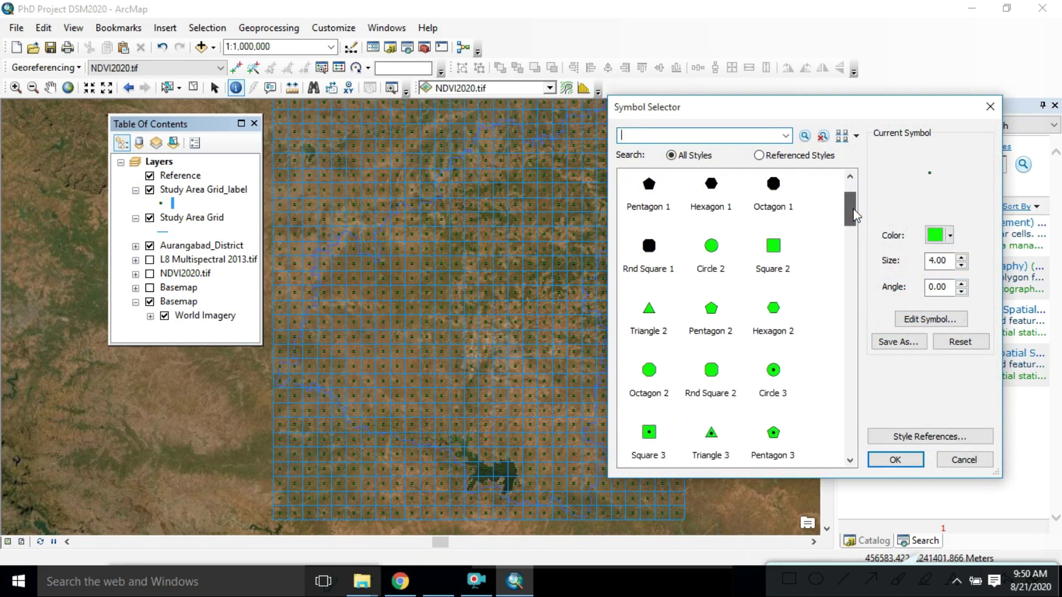
click(949, 237)
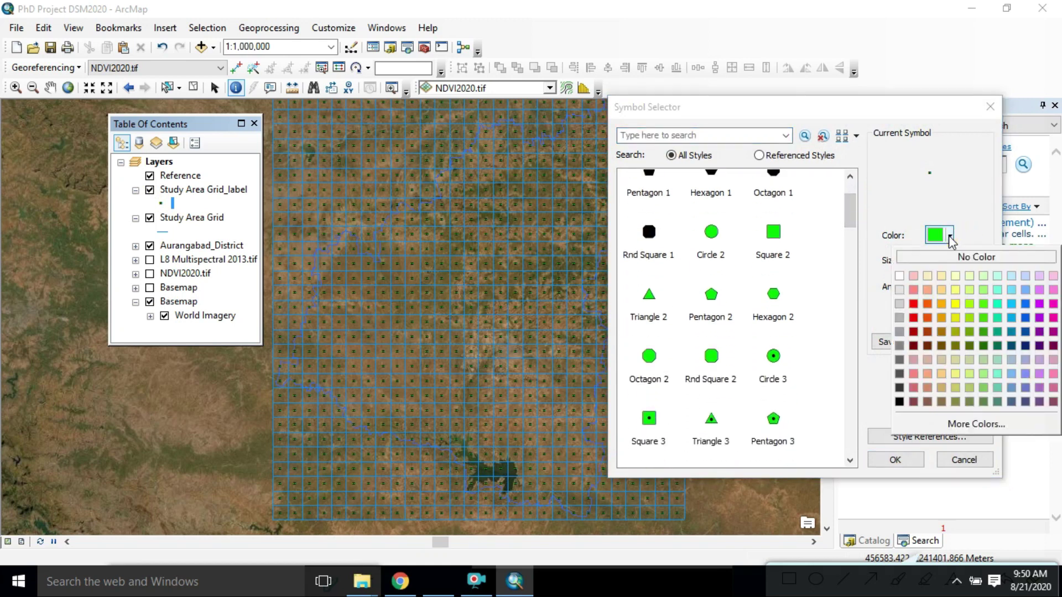
click(955, 303)
click(962, 267)
click(963, 268)
click(962, 256)
click(962, 256)
click(895, 460)
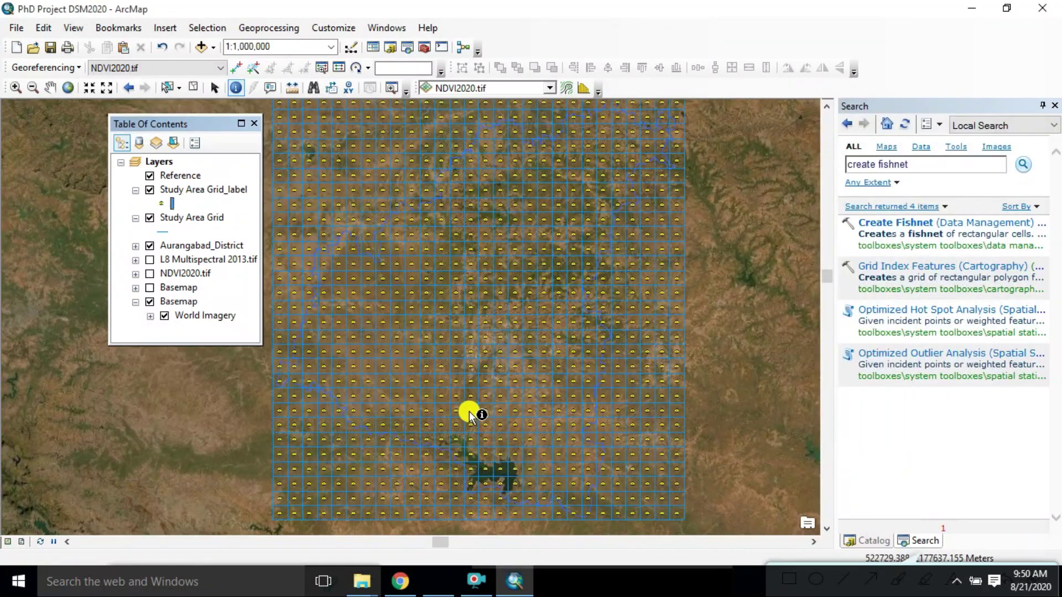
scroll(471, 415, up, 1)
scroll(470, 415, down, 1)
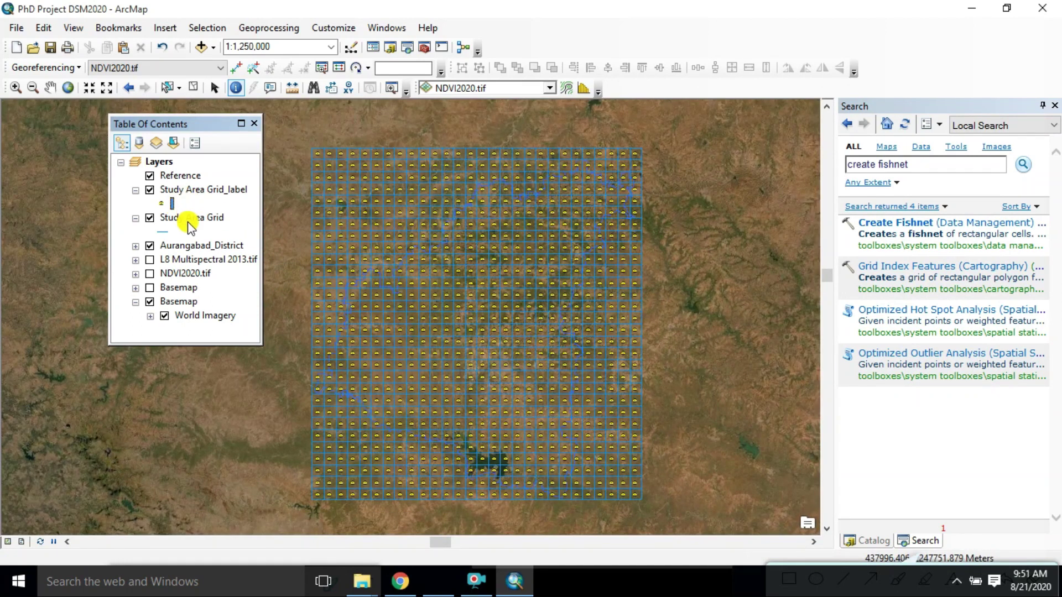
Step: Hide the Study Area Grid_label points and toggle the L8 Multispectral 2013.tif layer on and off beneath the grid lines
click(149, 190)
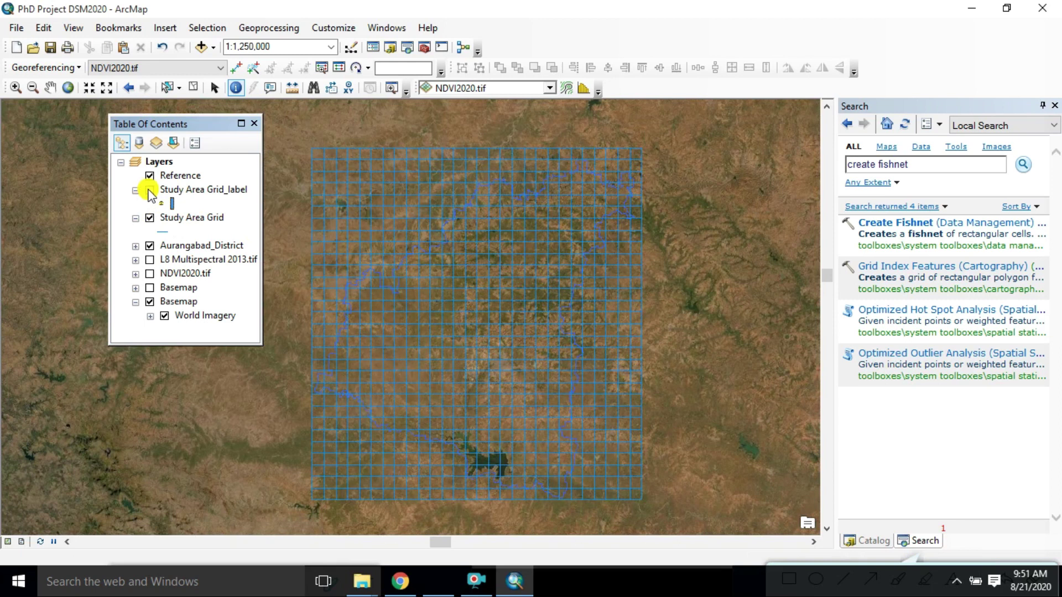
click(149, 259)
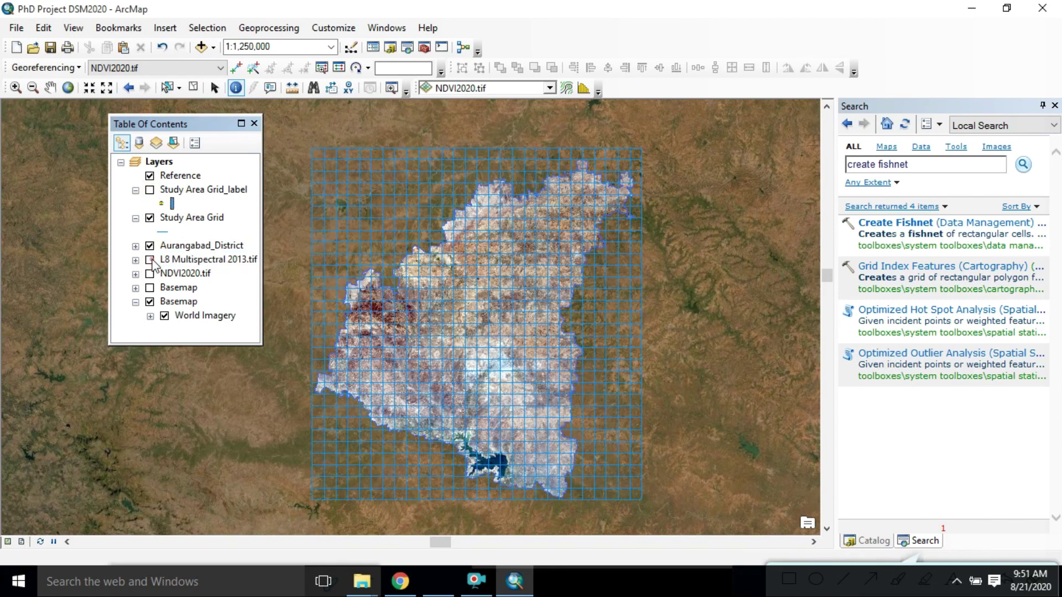
click(149, 259)
Step: Display the NDVI2020.tif layer beneath the grid and turn the Study Area Grid_label points back on
click(149, 274)
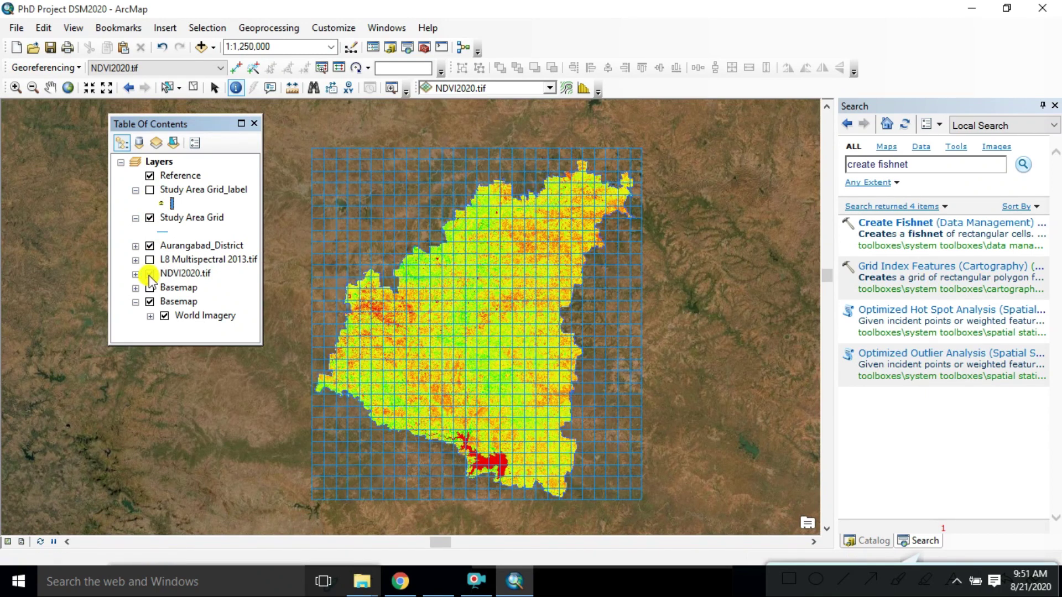
click(150, 190)
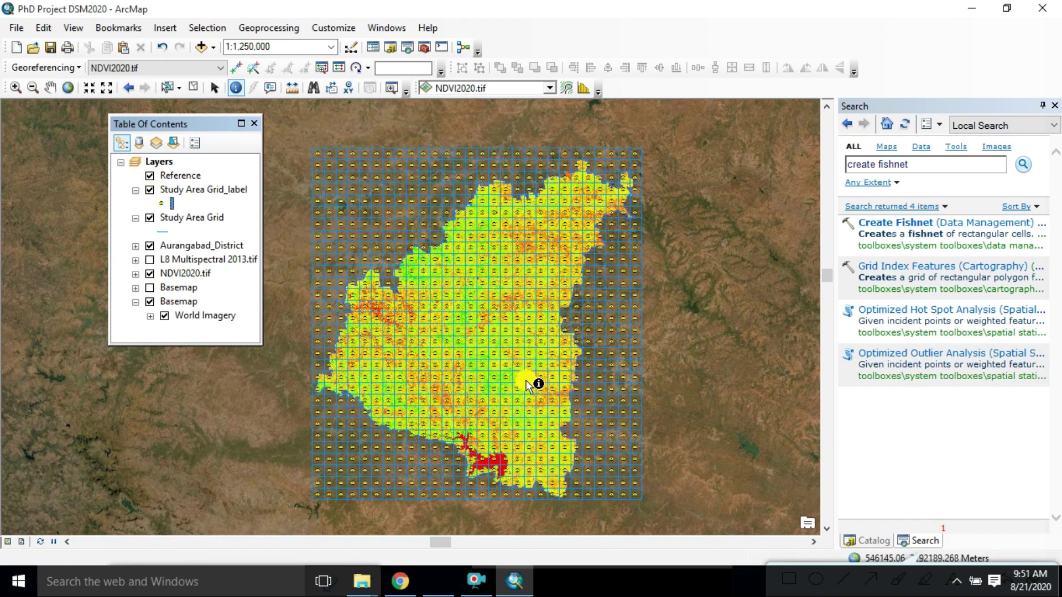
scroll(520, 377, down, 2)
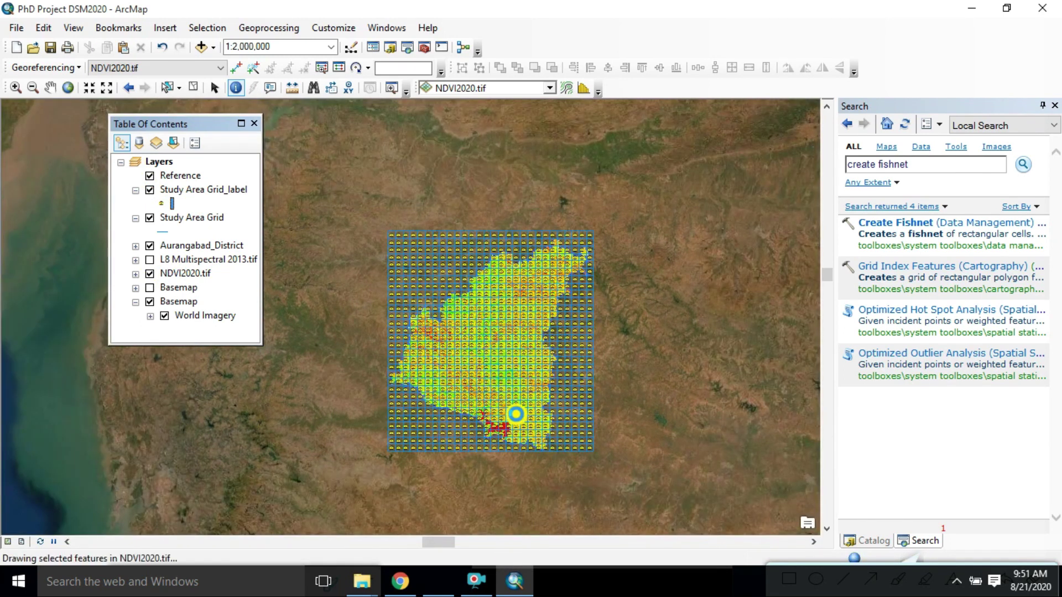
Step: Dock the Table Of Contents beside the map and frame the NDVI district with its grid at 1:1,000,000
drag(221, 123, 29, 330)
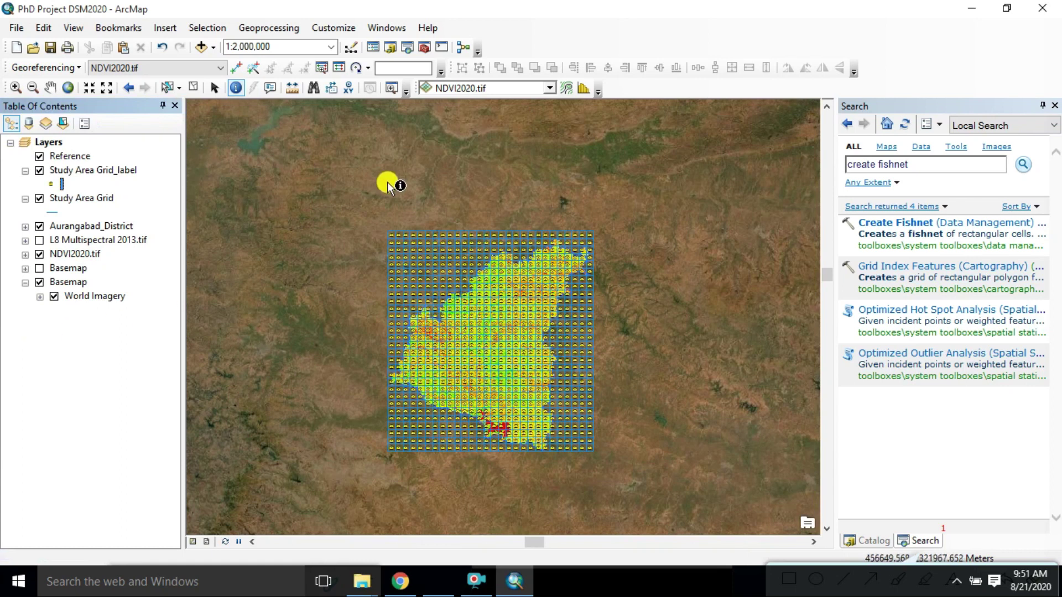
scroll(484, 315, up, 3)
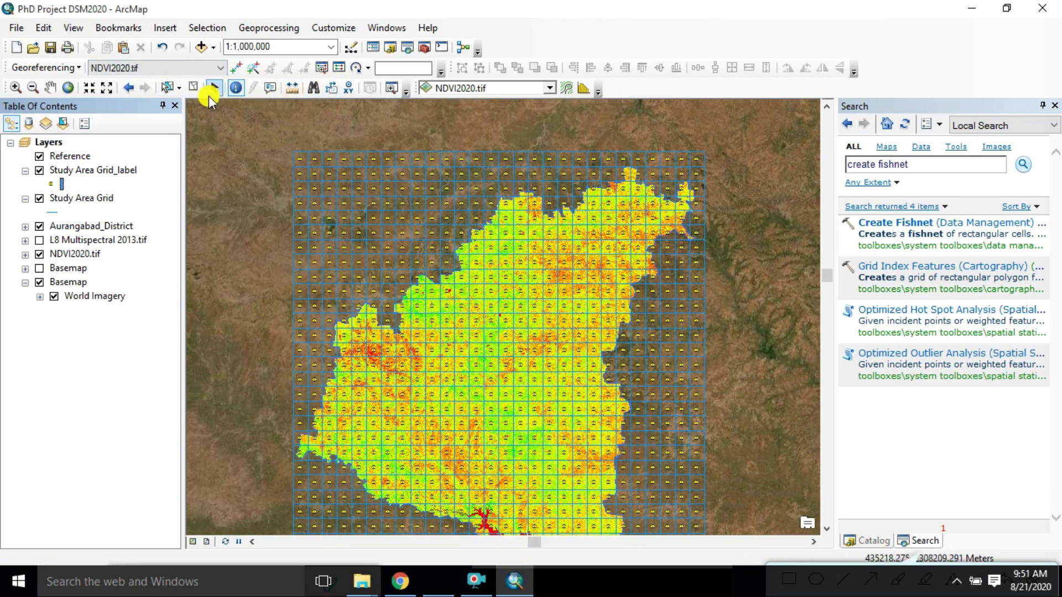
click(49, 87)
drag(487, 389, 472, 346)
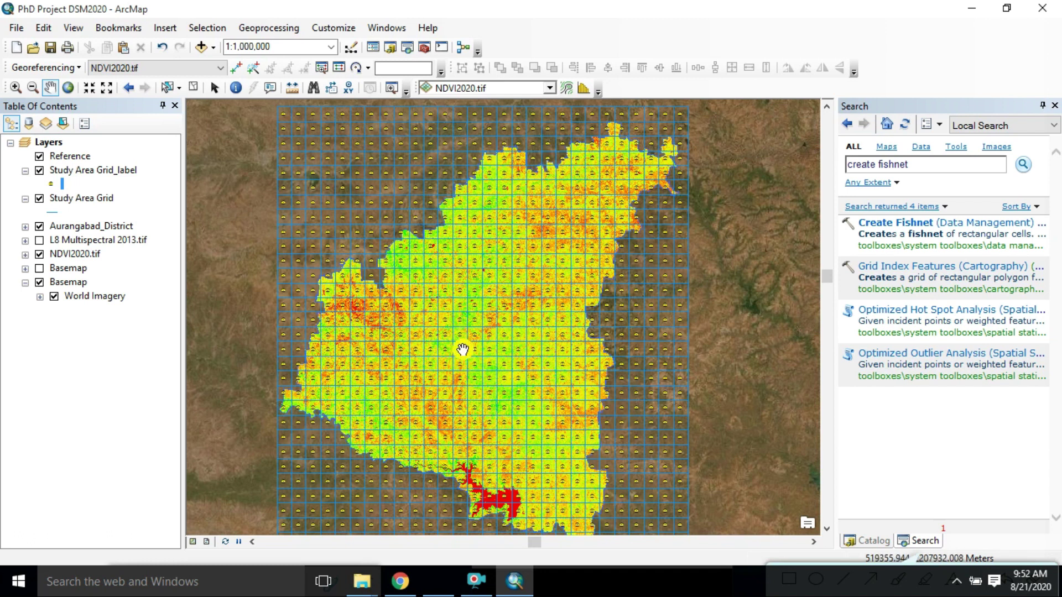
click(475, 580)
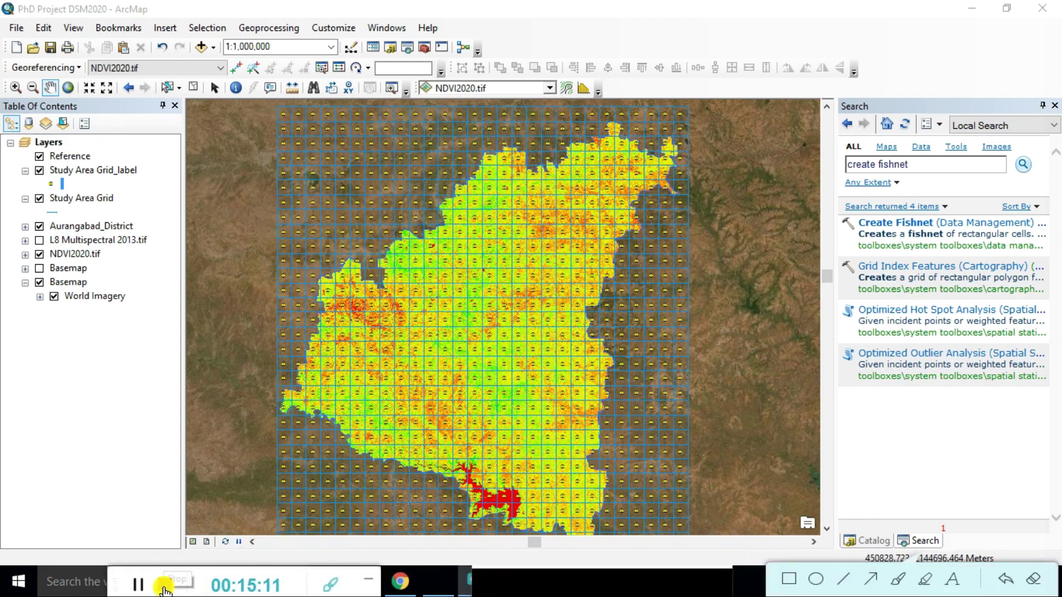
mouse_move(498, 284)
mouse_down()
mouse_move(481, 290)
mouse_move(500, 286)
mouse_up()
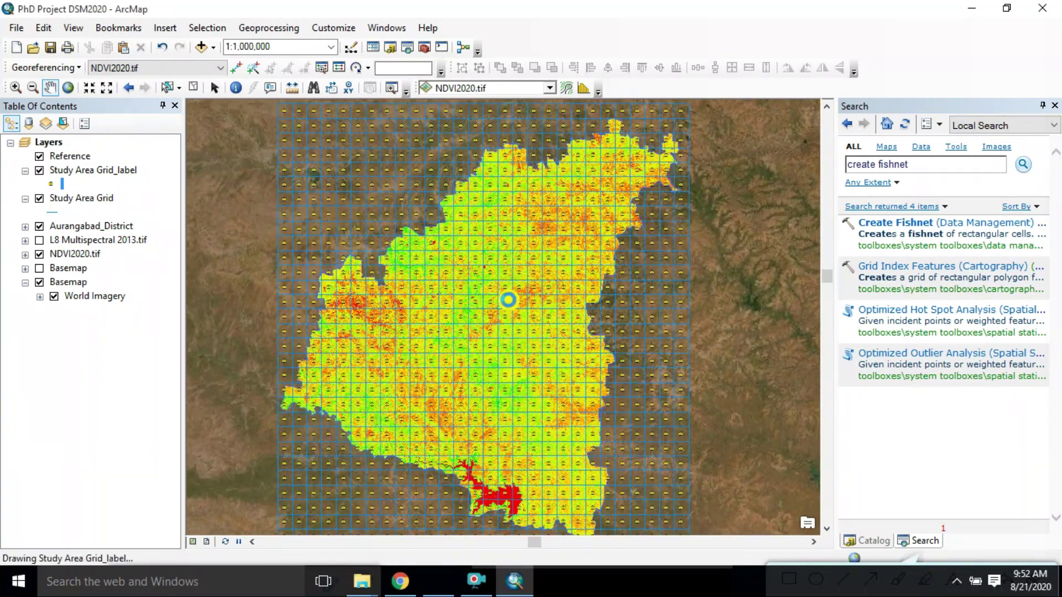